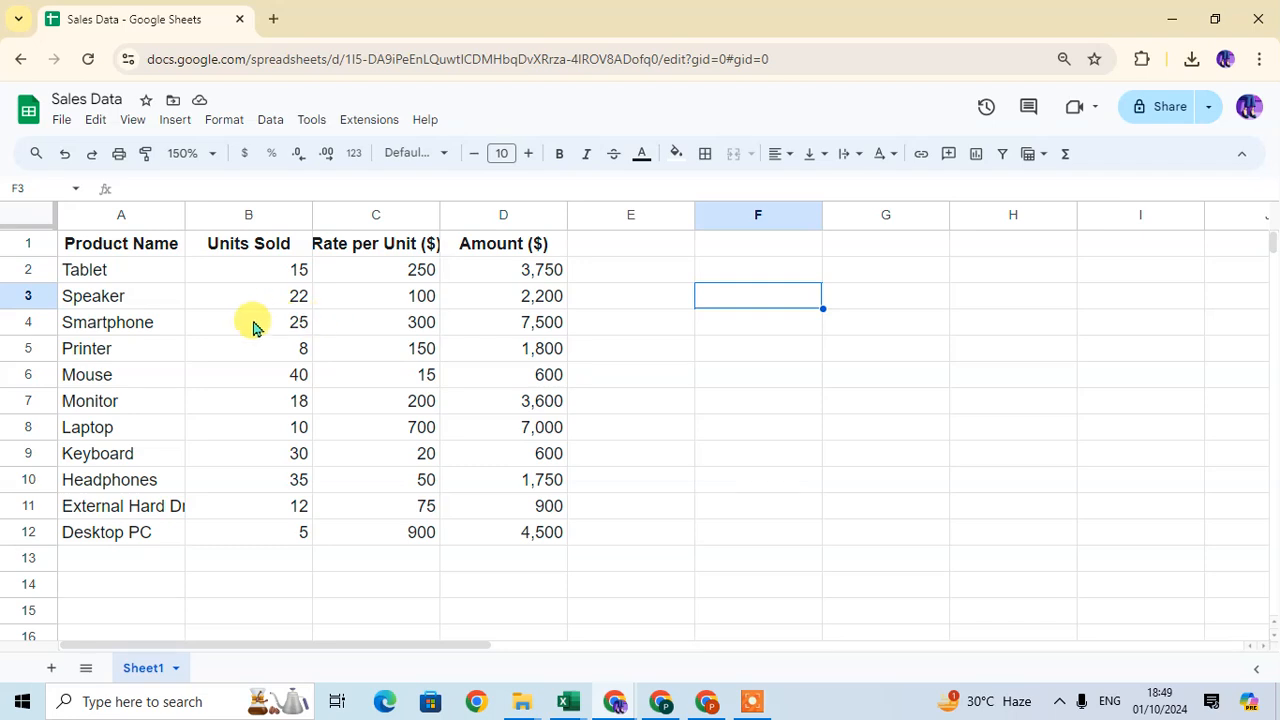
# Insert a chart from the sales table A1:D12 and move it over the table toward column A
pyautogui.click(257, 323)
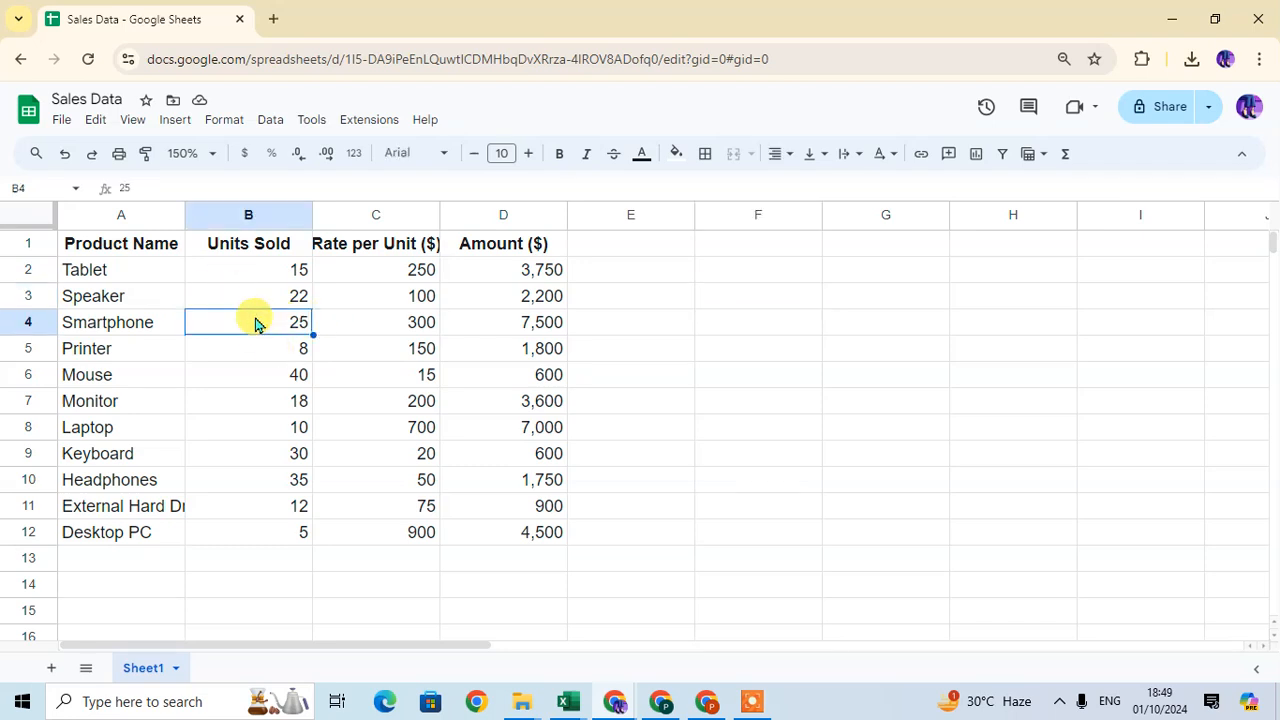
pyautogui.hotkey('ctrl', 'a')
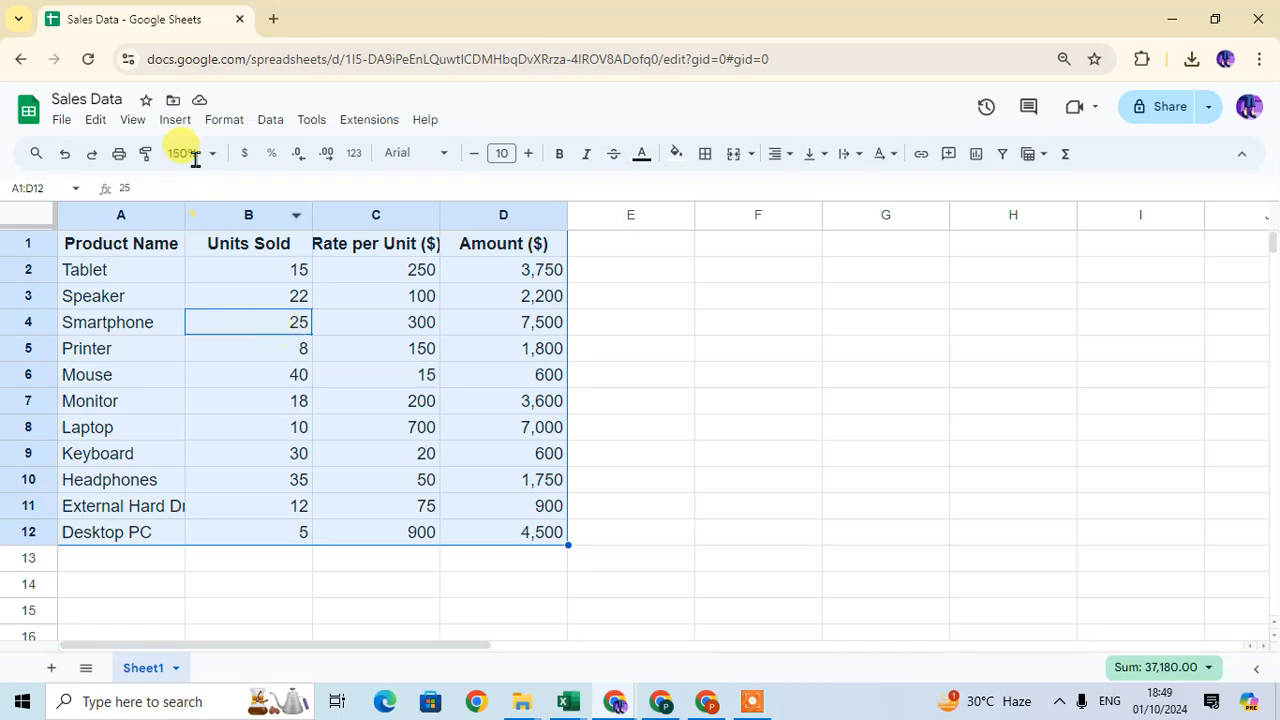
pyautogui.click(175, 119)
pyautogui.click(243, 328)
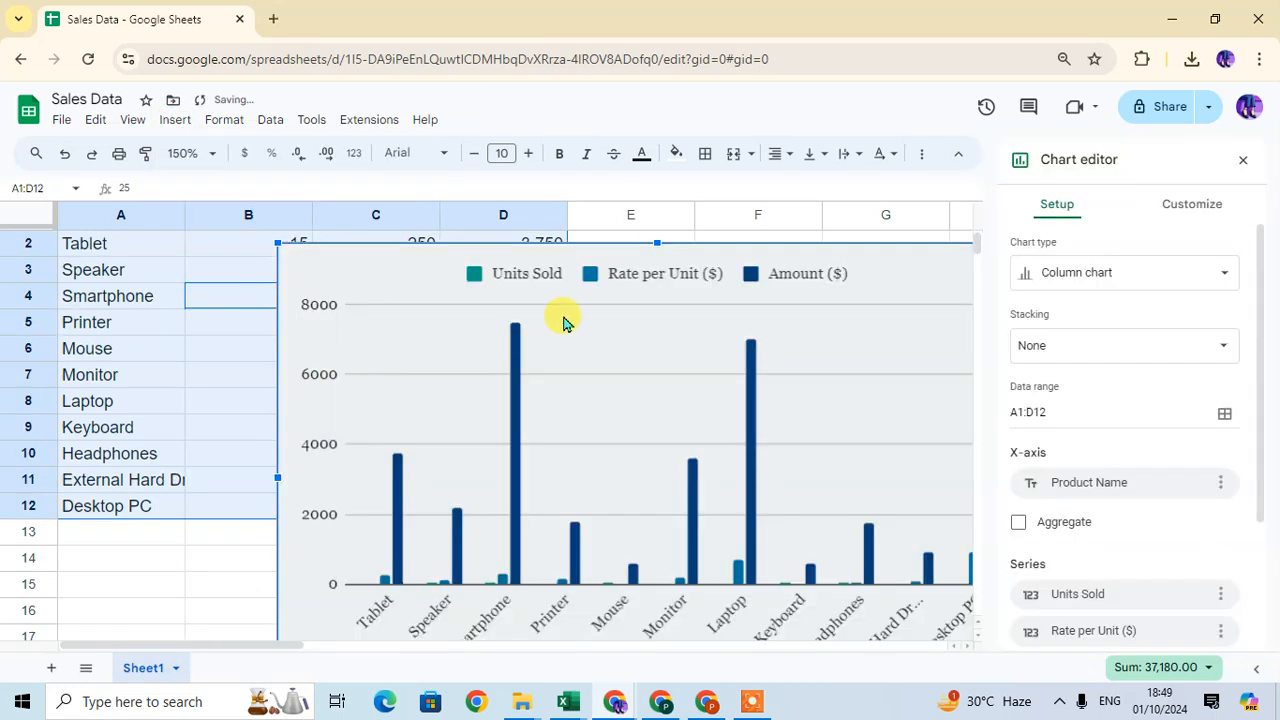
pyautogui.moveTo(558, 340); pyautogui.dragTo(419, 321)
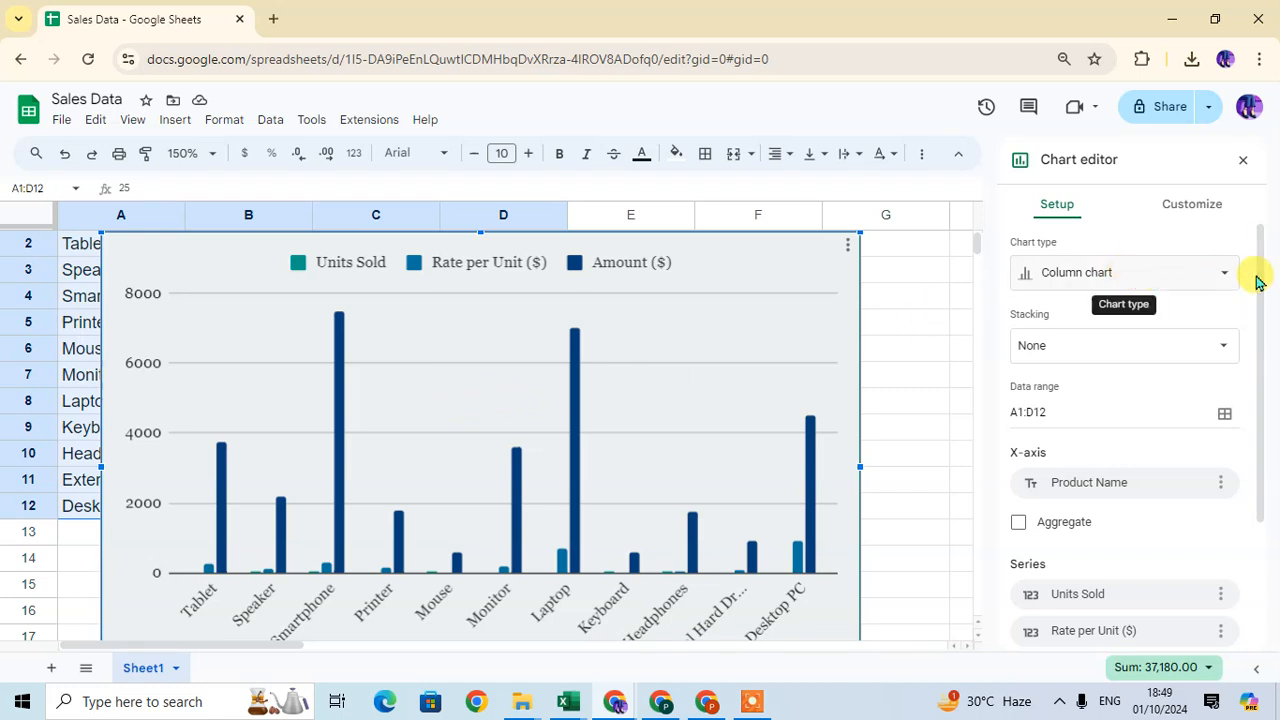
# Change the chart type to Area chart and set its stacking to Standard
pyautogui.click(1215, 275)
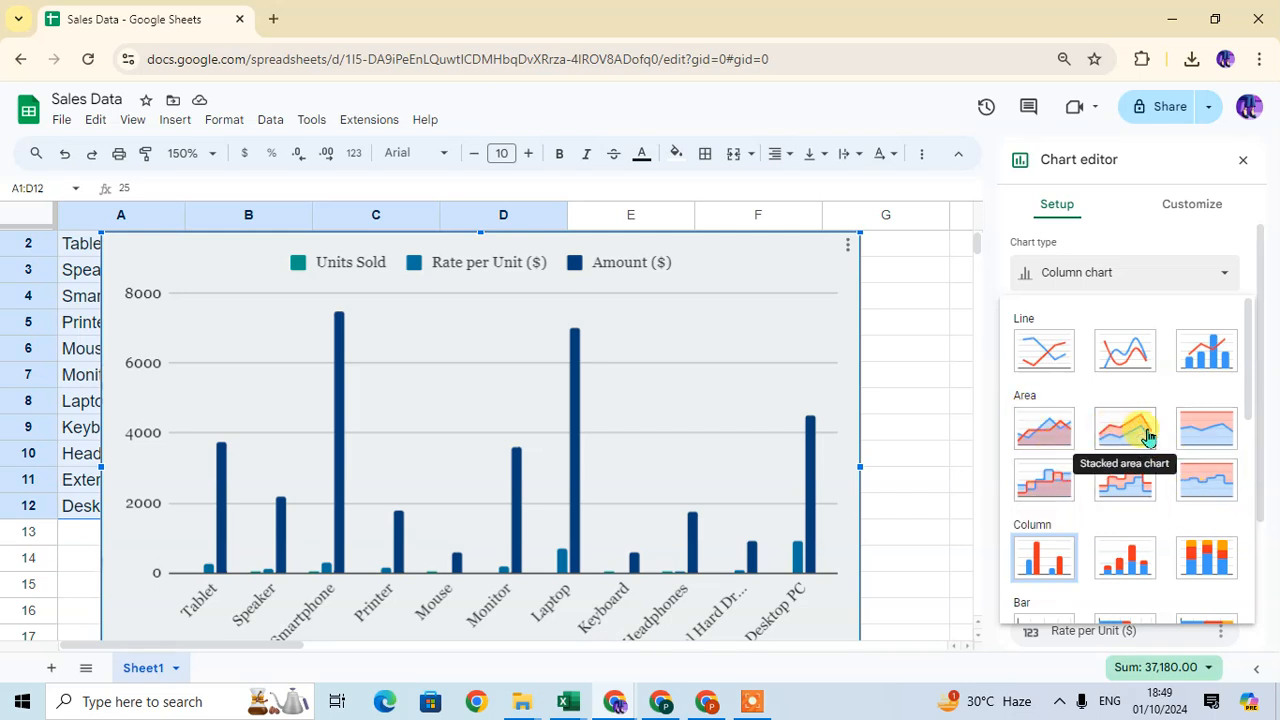
pyautogui.click(1043, 440)
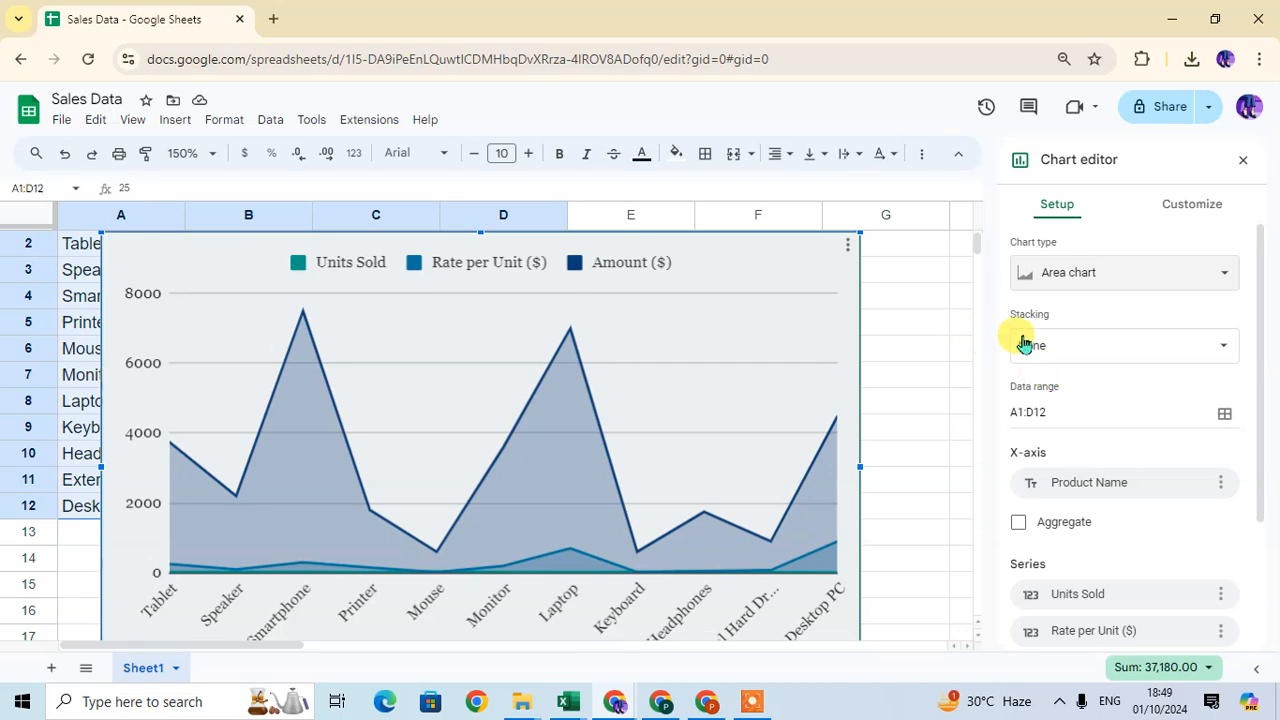
pyautogui.click(1100, 350)
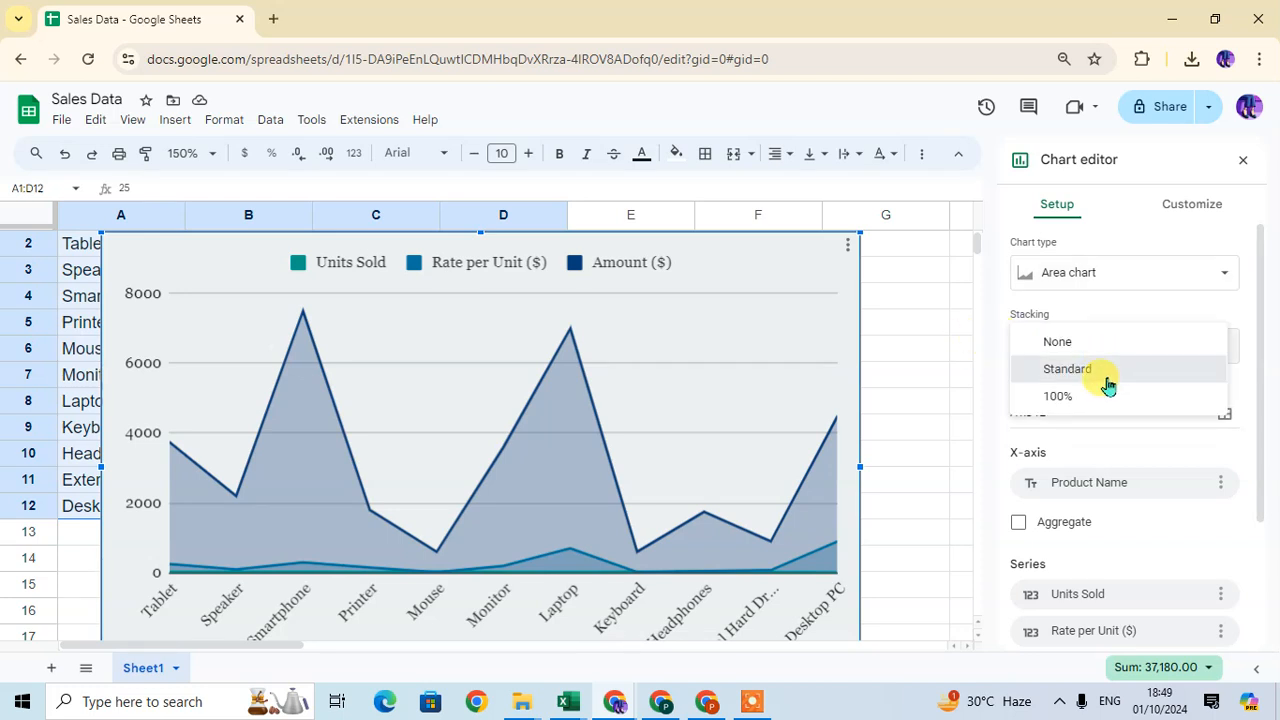
pyautogui.click(1105, 372)
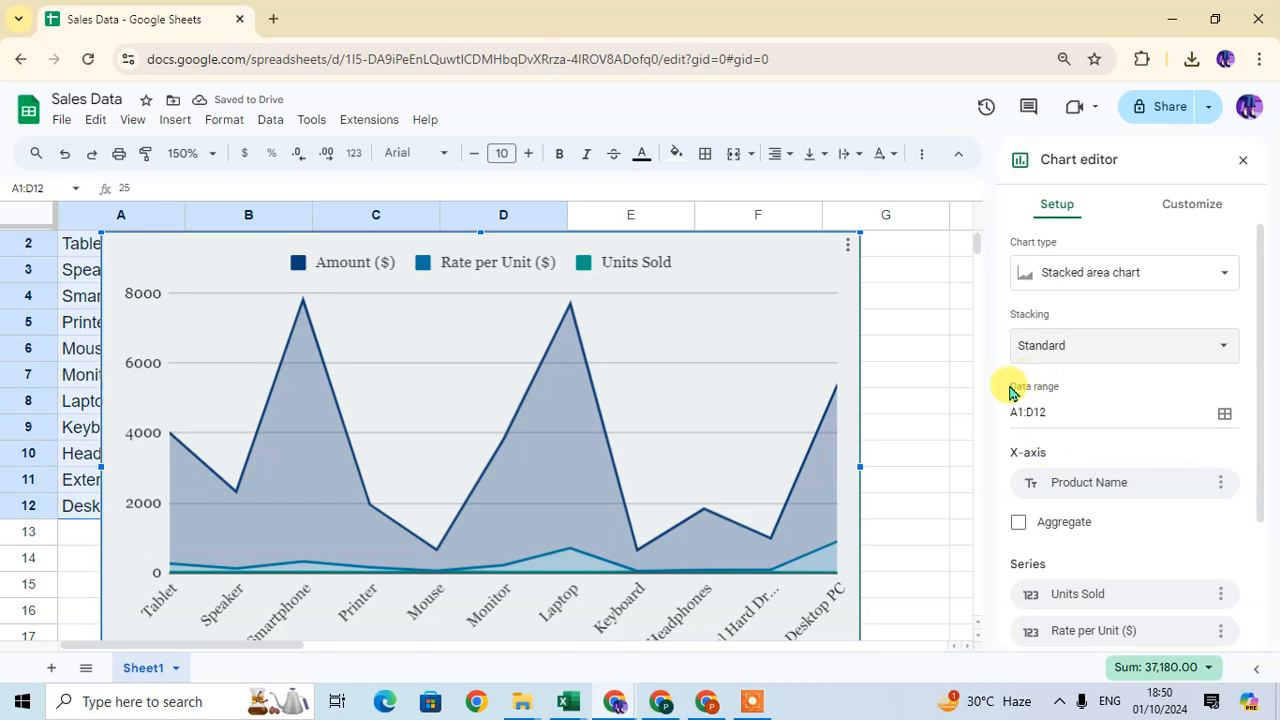
# Check the chart's data range setting and examine the product labels along its X-axis
pyautogui.click(1224, 418)
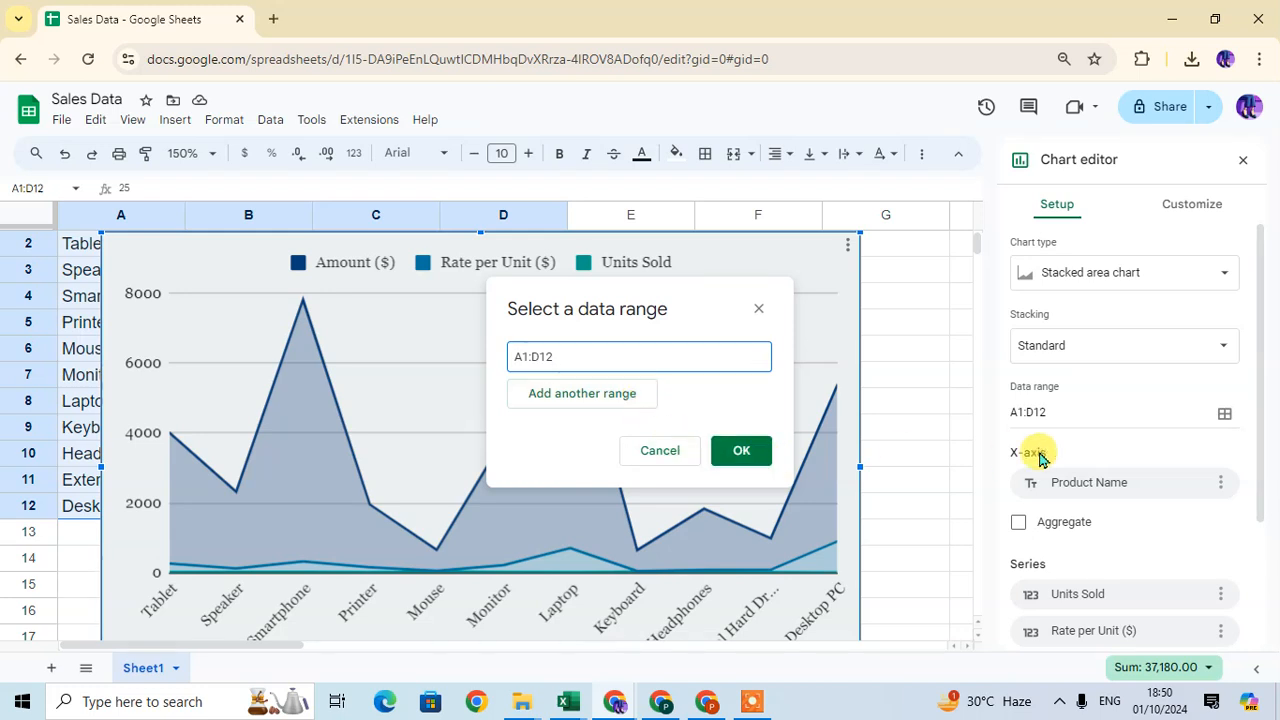
pyautogui.click(759, 313)
pyautogui.scroll(-2, 1016, 344)
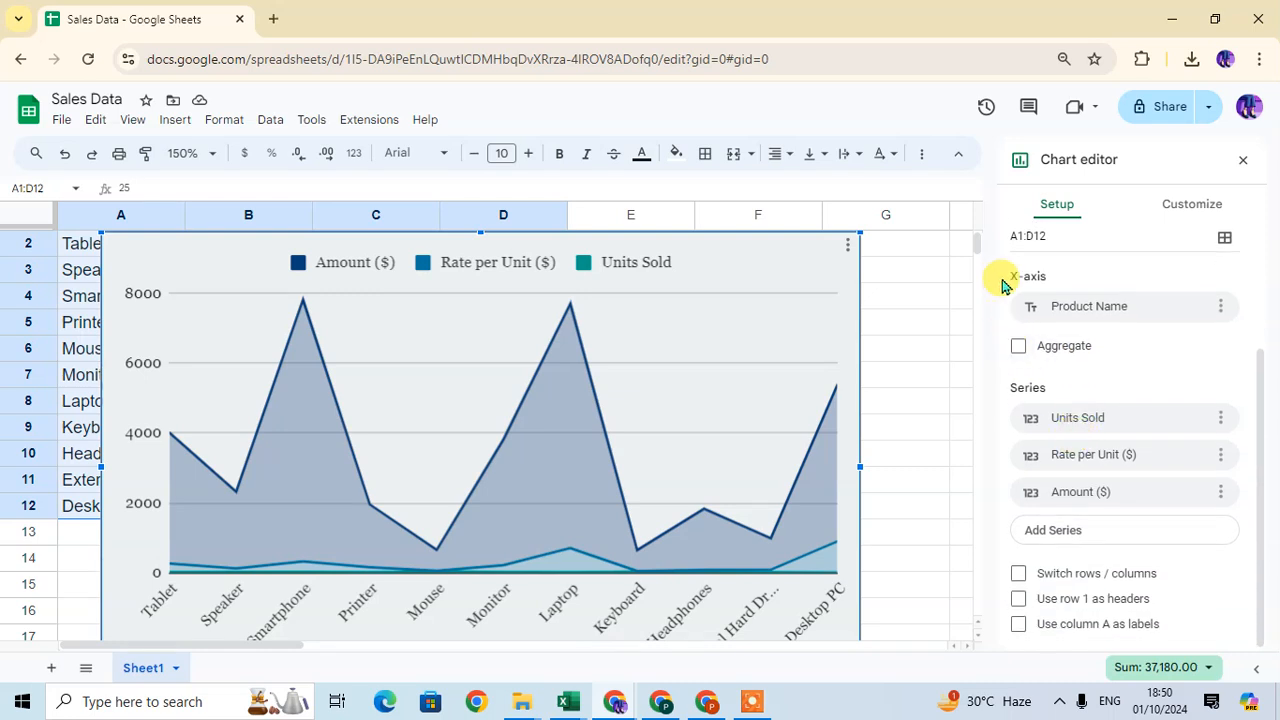
pyautogui.scroll(-2, 611, 446)
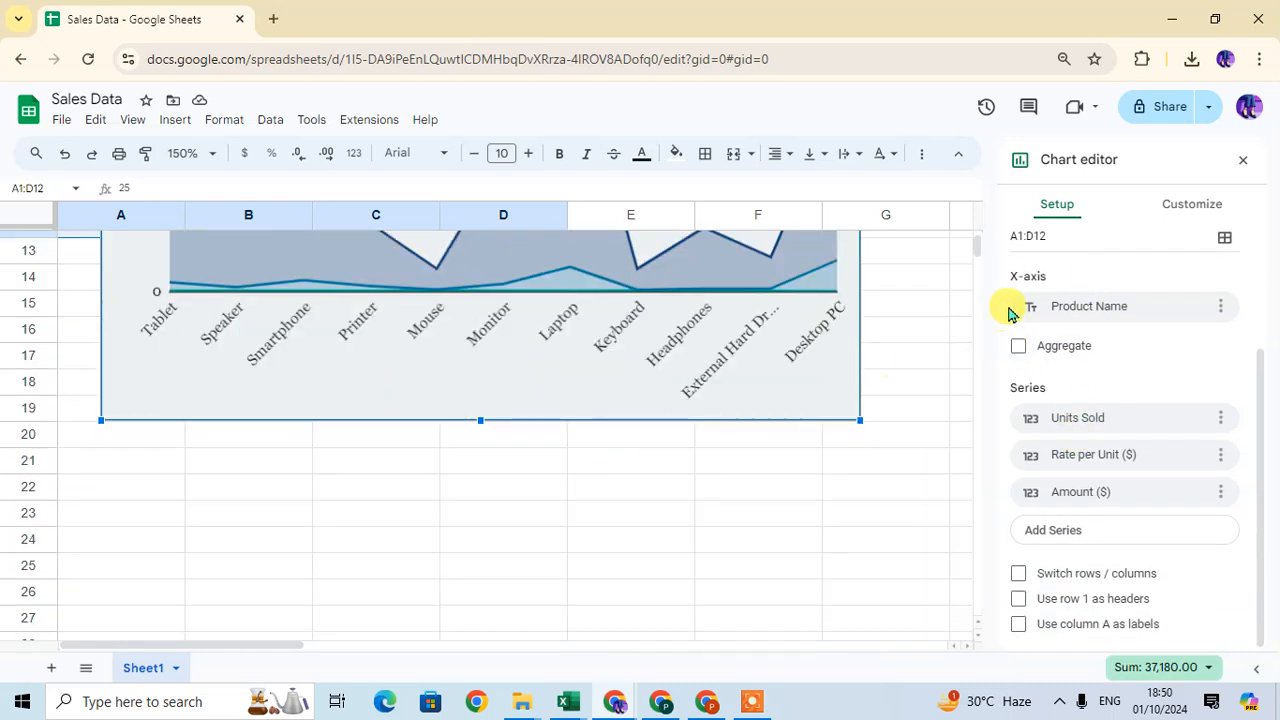
pyautogui.scroll(1, 614, 363)
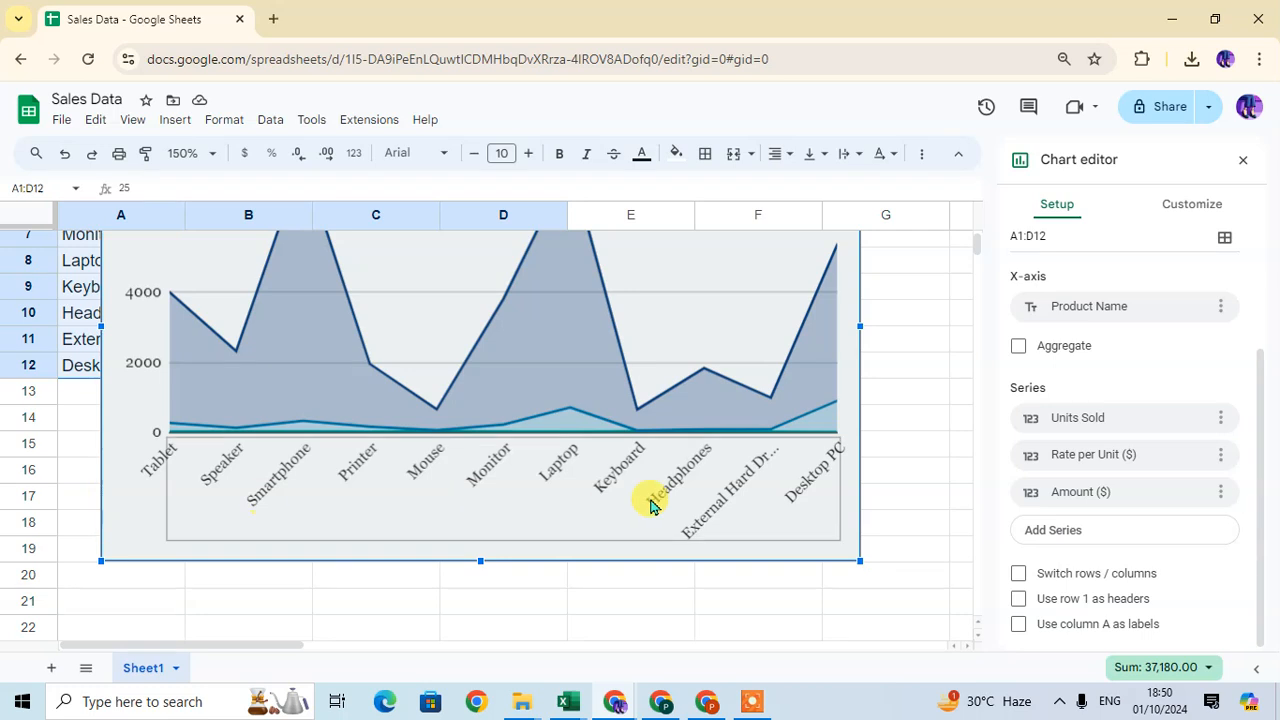
pyautogui.scroll(2, 350, 512)
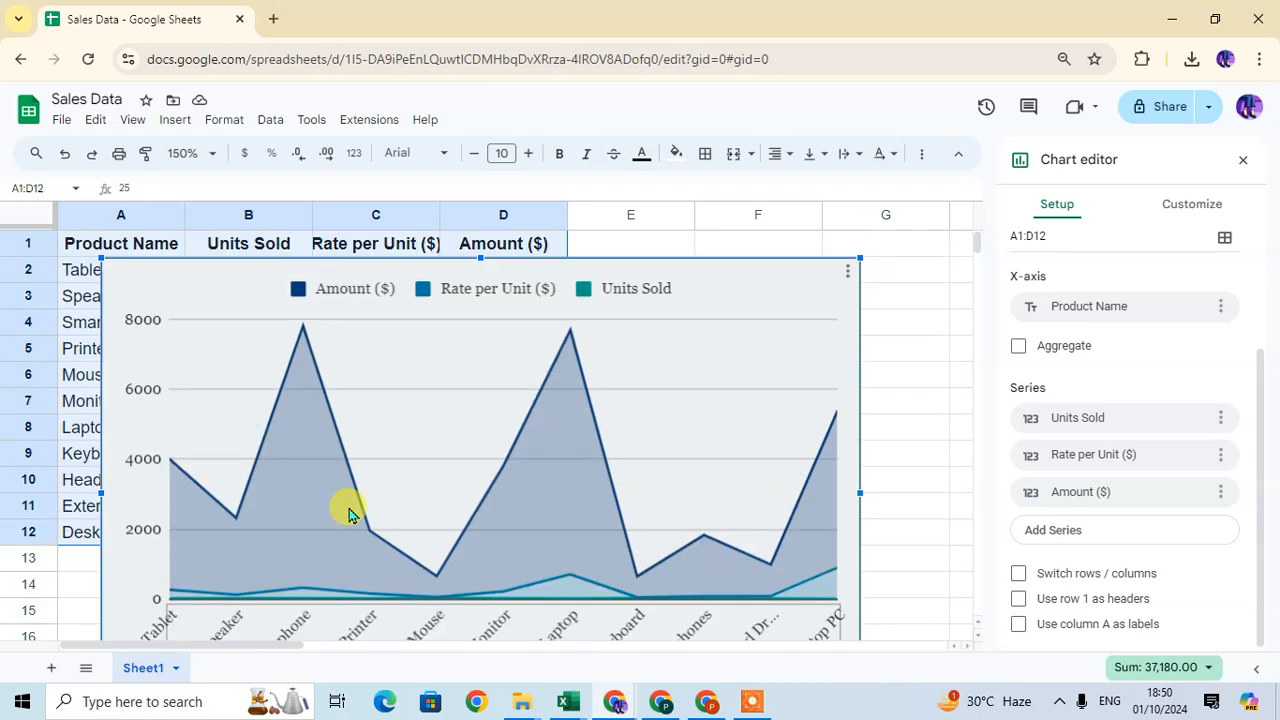
# Reposition the chart so the product names in column A and the header row are uncovered
pyautogui.moveTo(166, 277); pyautogui.dragTo(226, 255)
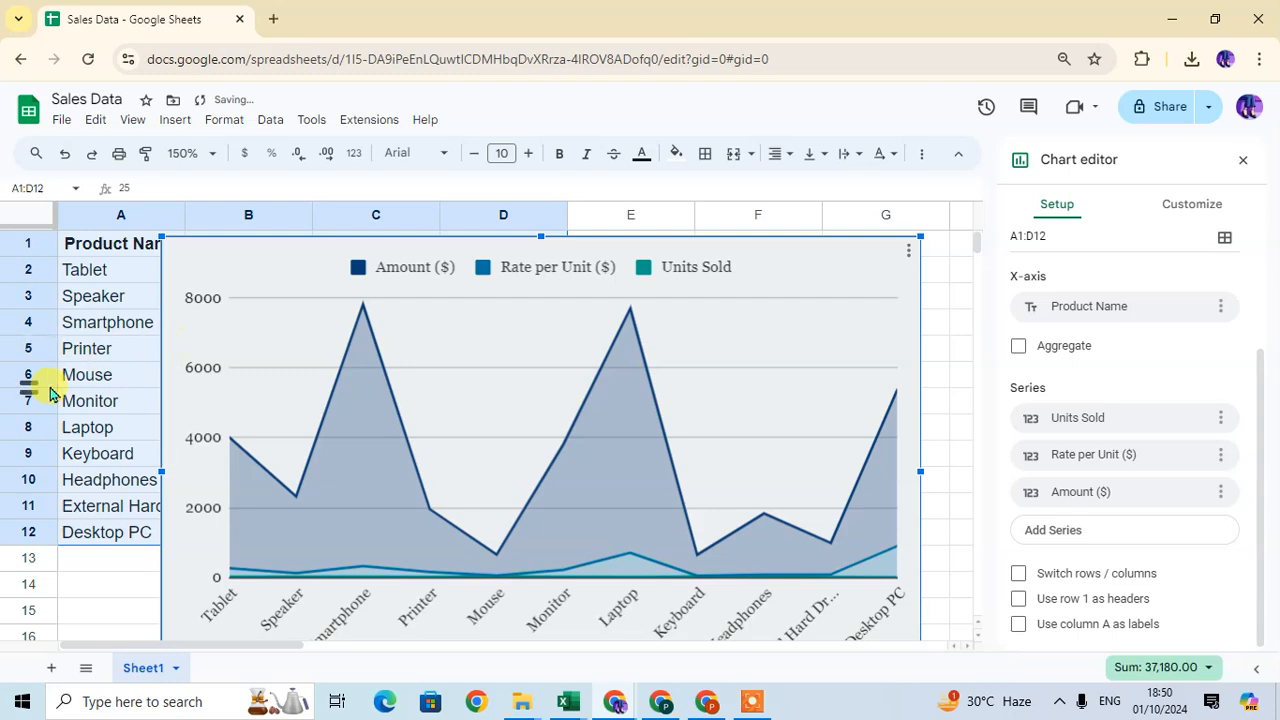
pyautogui.scroll(-5, 500, 445)
pyautogui.scroll(4, 257, 457)
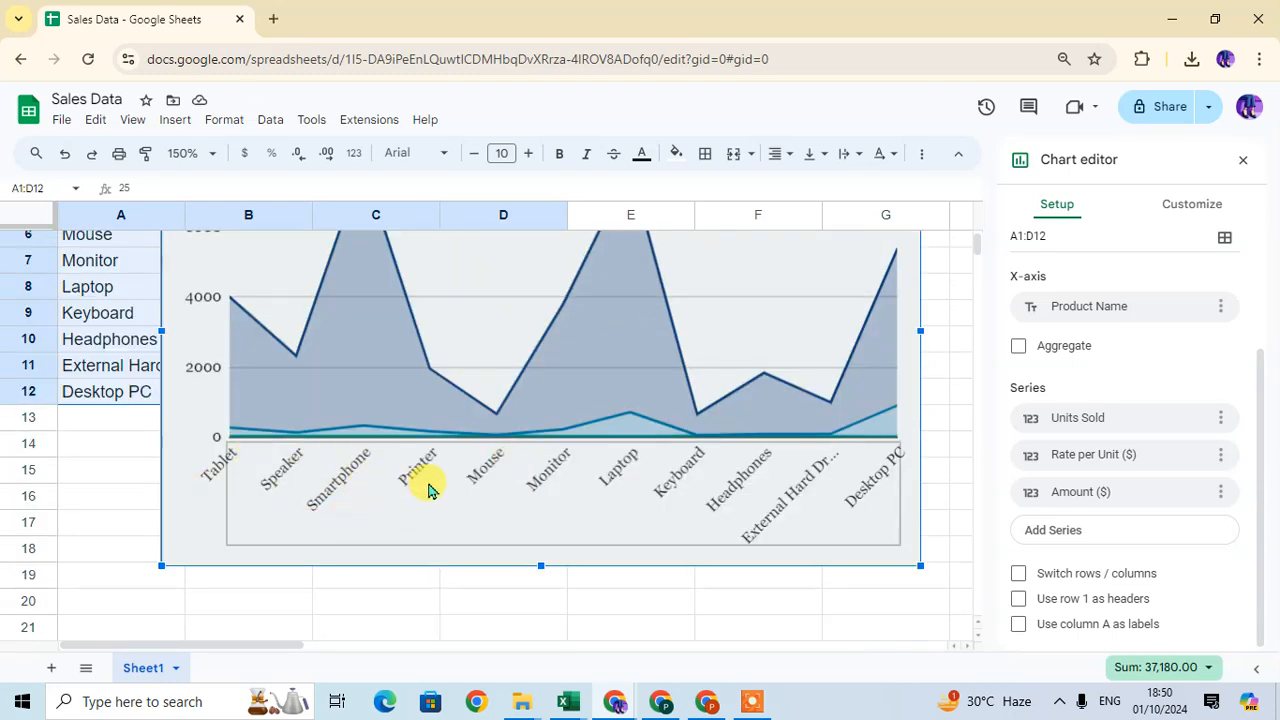
pyautogui.scroll(2, 560, 489)
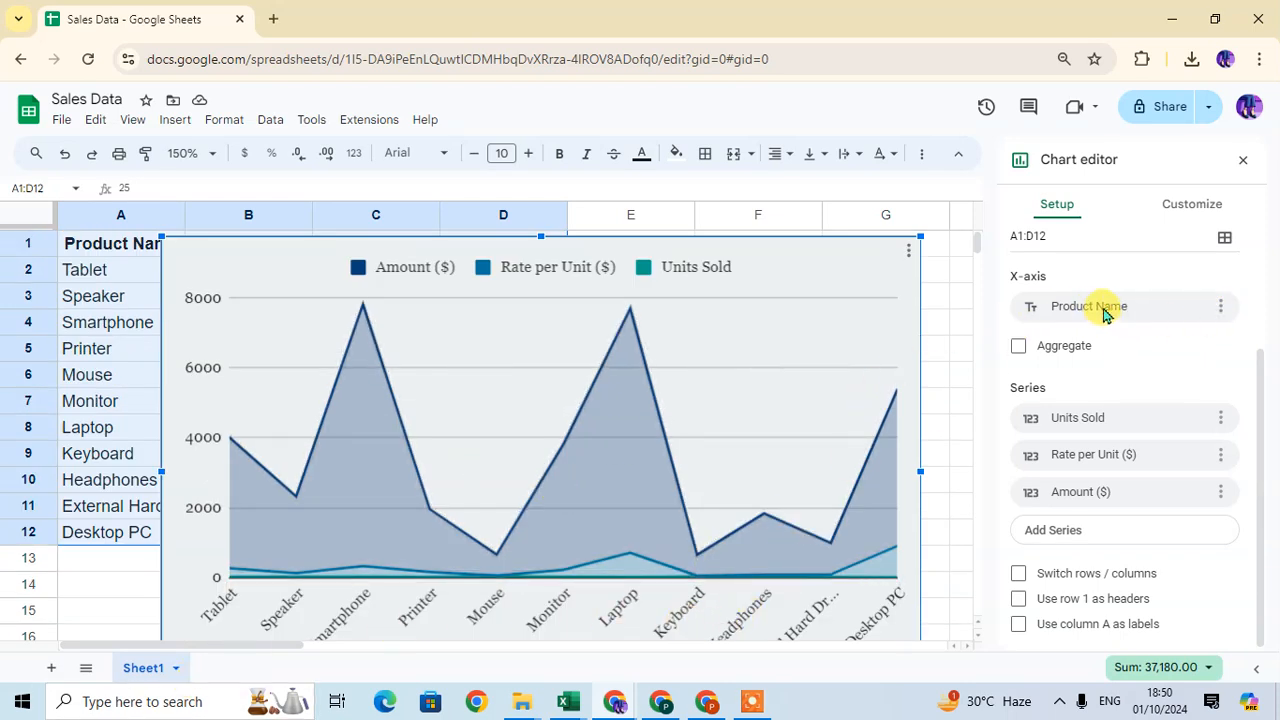
pyautogui.click(1084, 314)
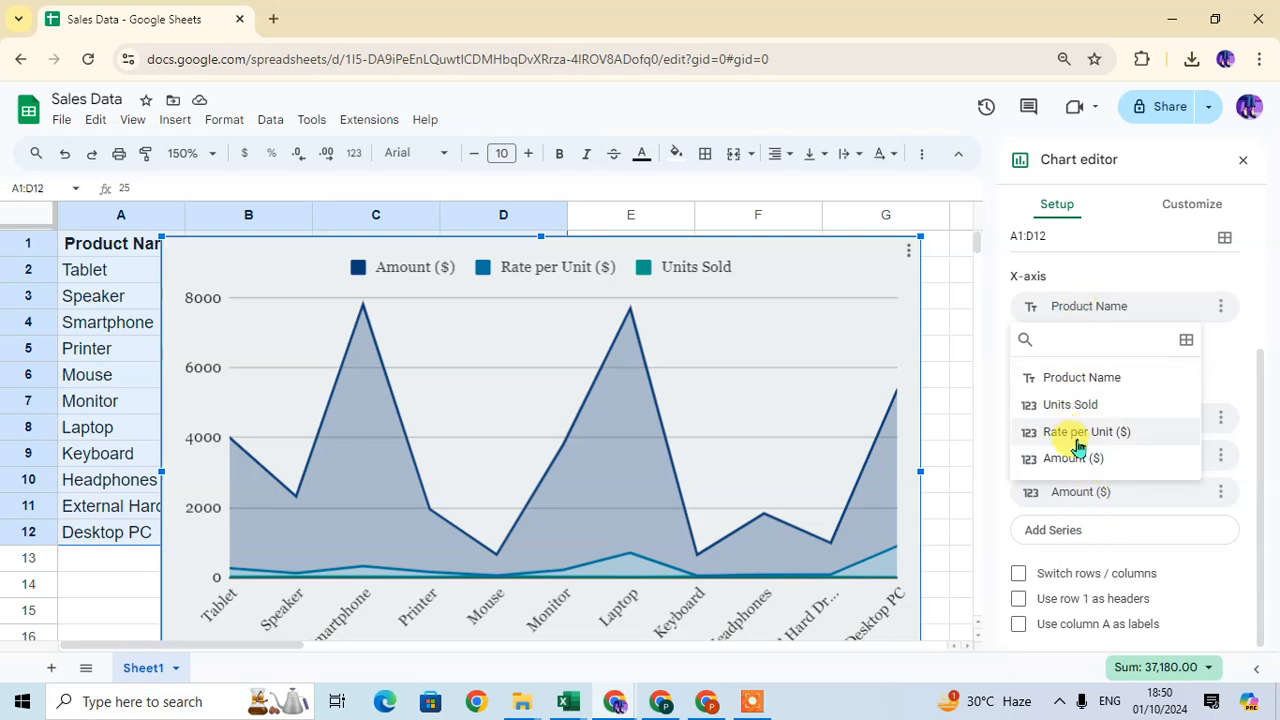
pyautogui.moveTo(469, 302); pyautogui.dragTo(464, 334)
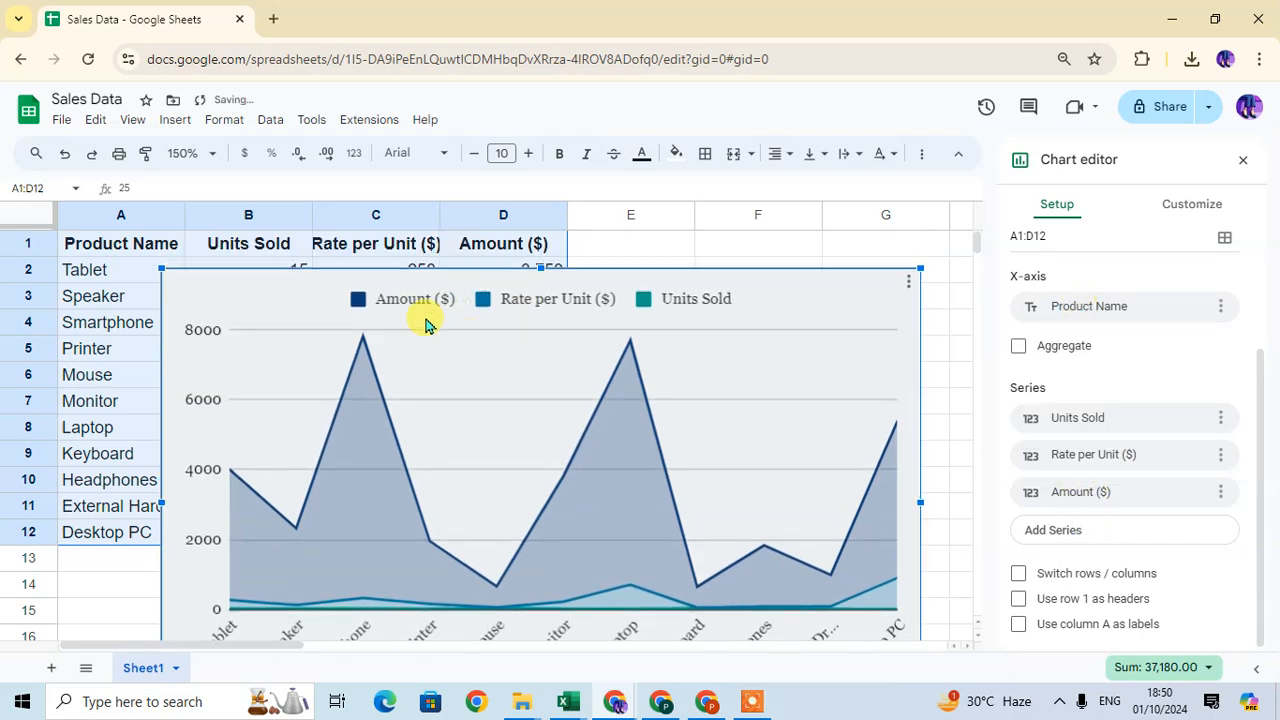
# Try Amount ($) as the chart's X-axis
pyautogui.click(1060, 307)
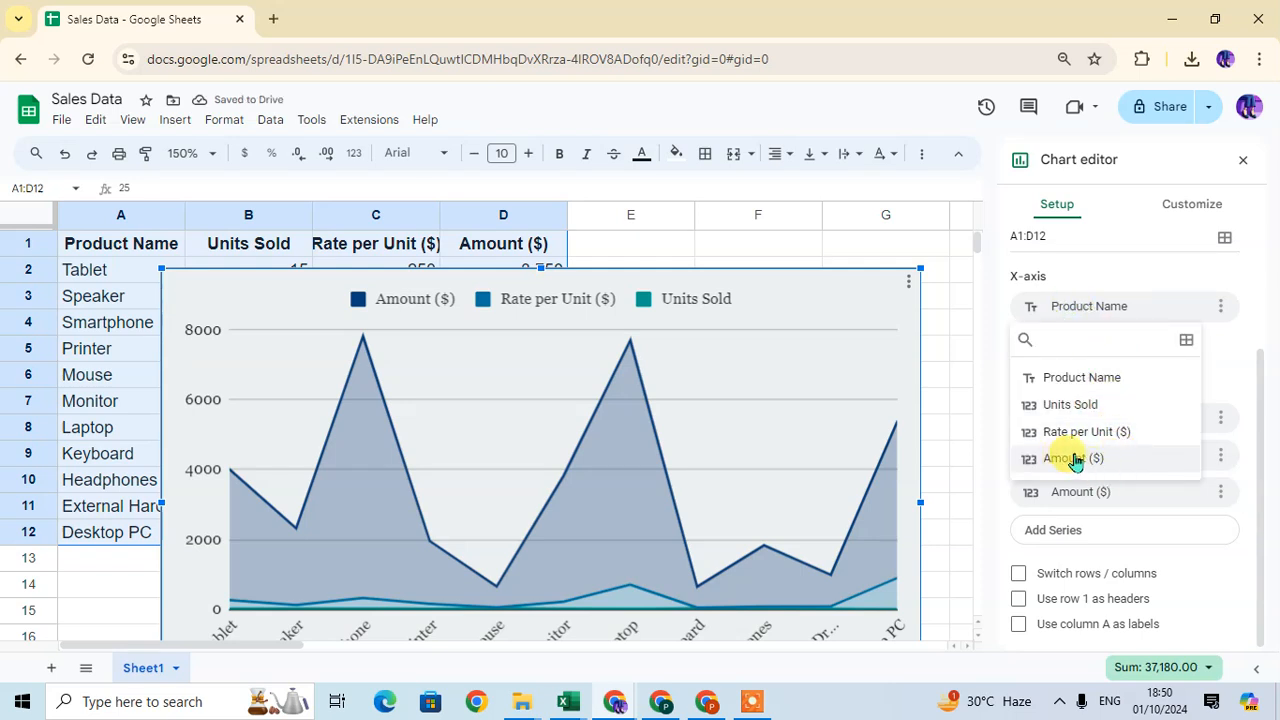
pyautogui.click(1074, 459)
pyautogui.scroll(-2, 720, 365)
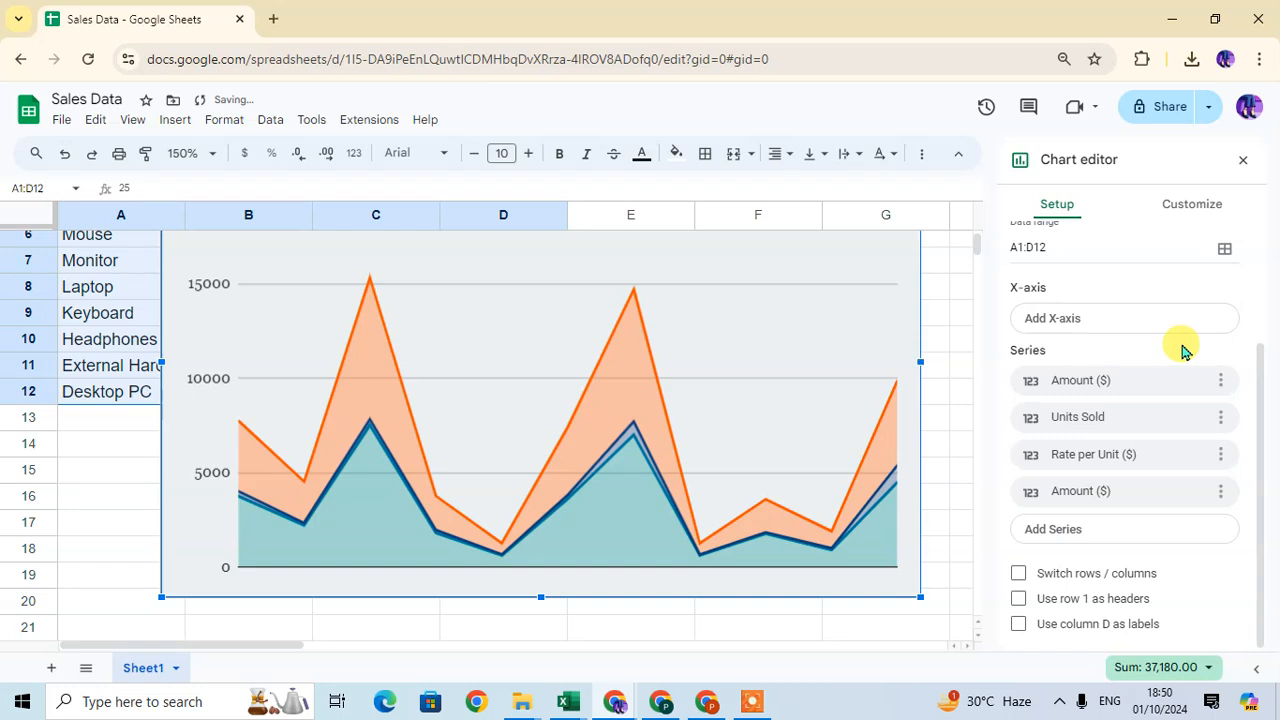
pyautogui.click(1063, 318)
pyautogui.click(1075, 467)
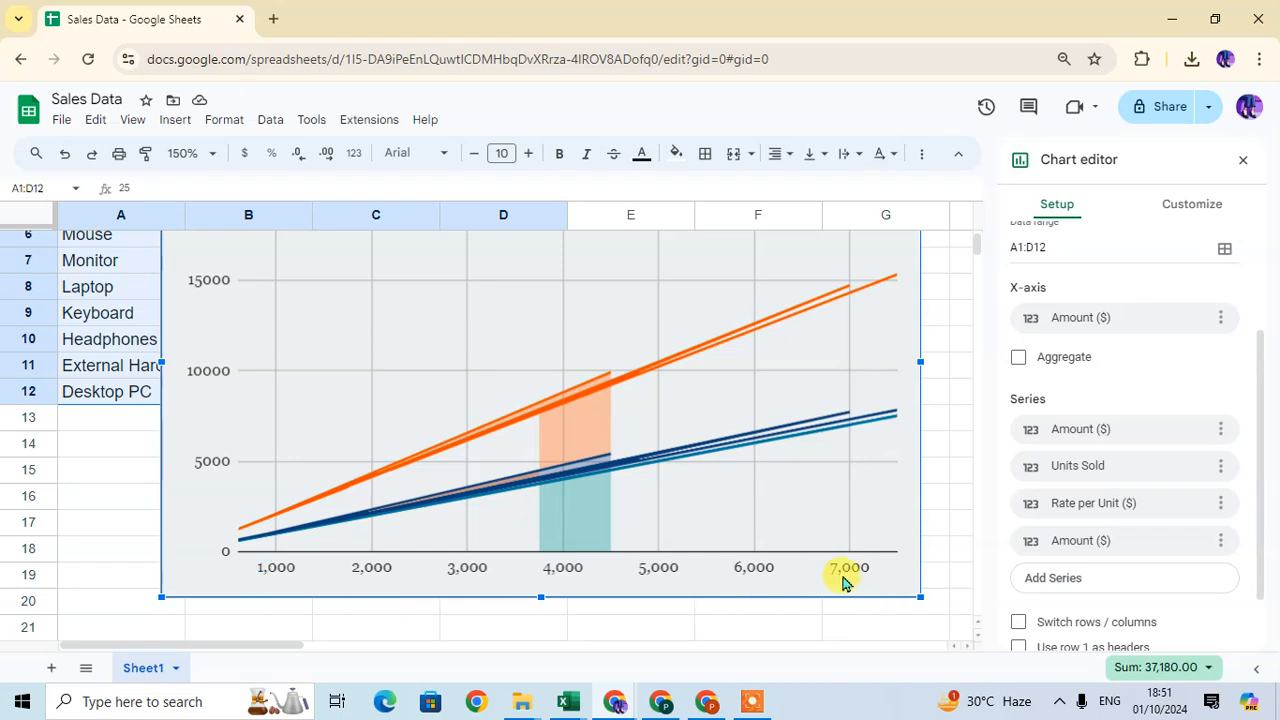
# Restore Product Name as the X-axis and remove the duplicate Amount ($) series at the head of the series list
pyautogui.click(1079, 312)
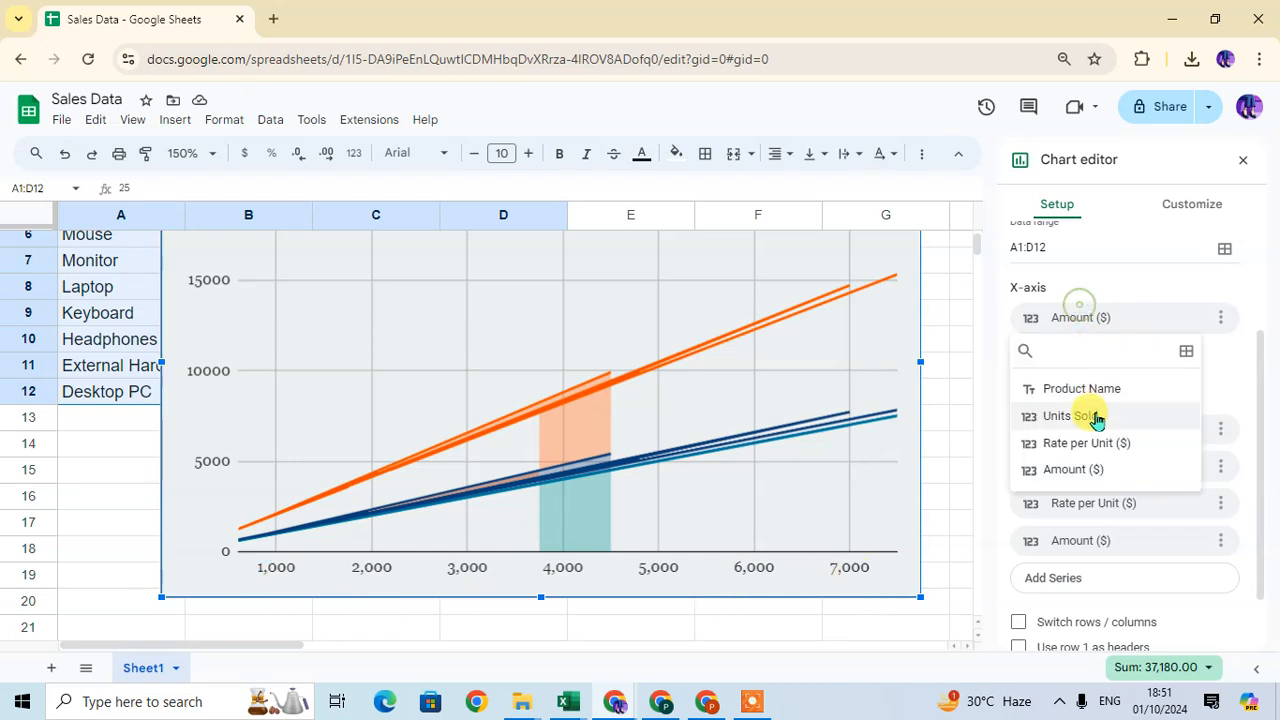
pyautogui.click(1082, 389)
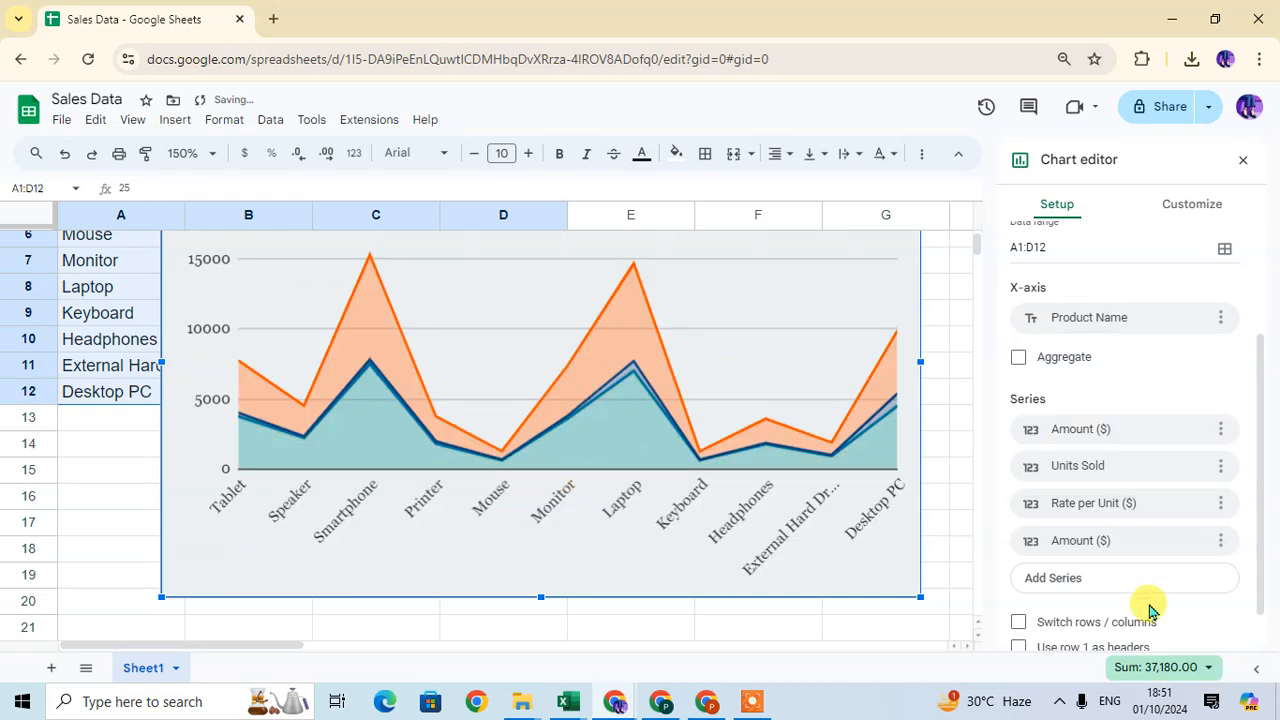
pyautogui.scroll(-1, 1126, 456)
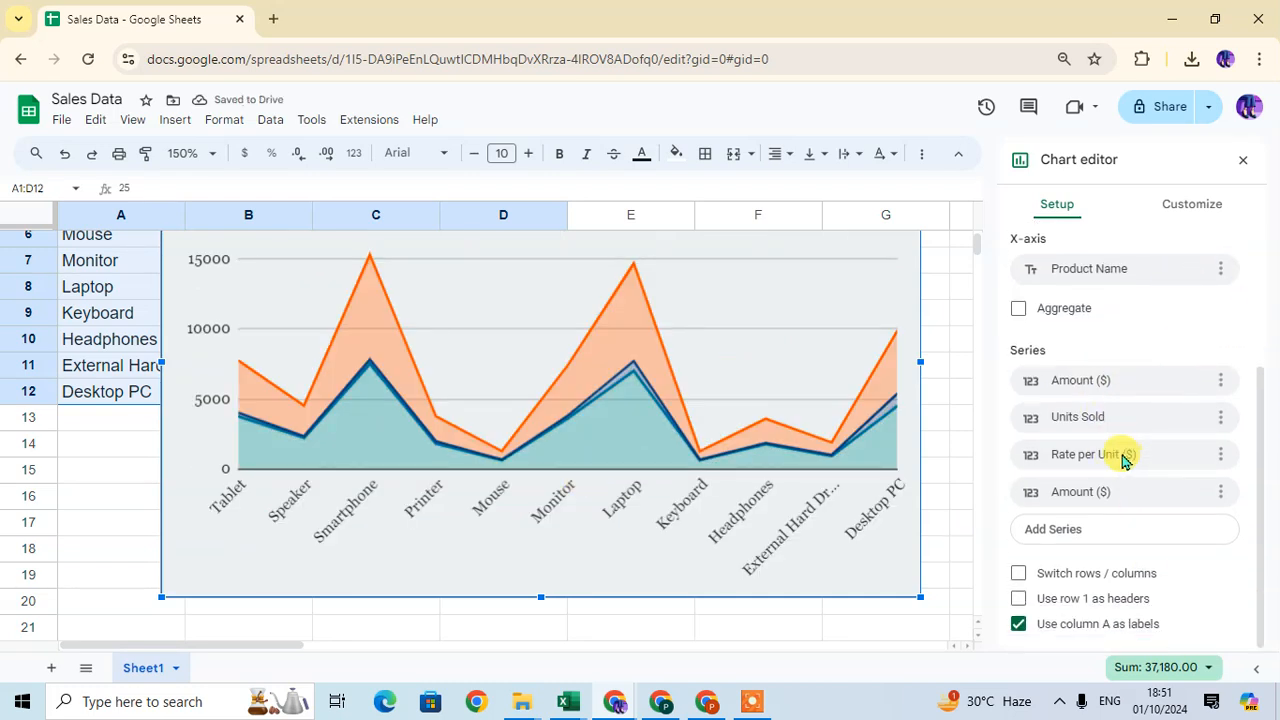
pyautogui.scroll(3, 586, 391)
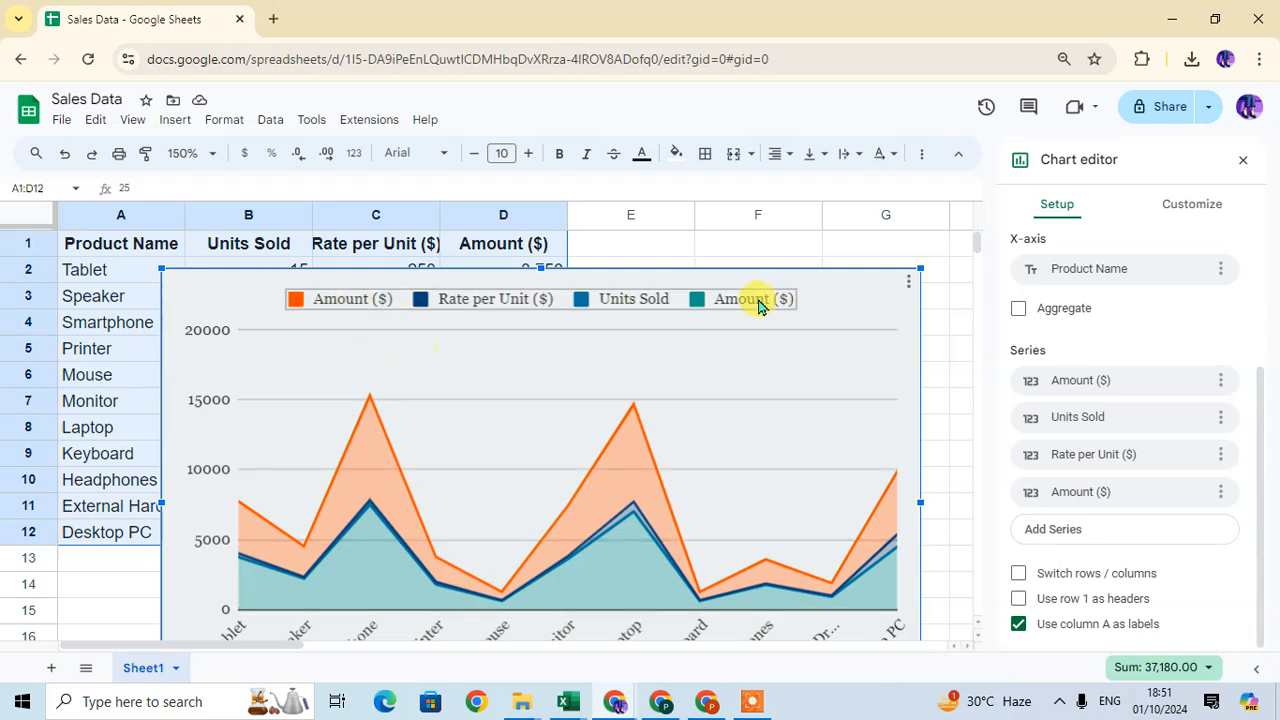
pyautogui.click(1221, 381)
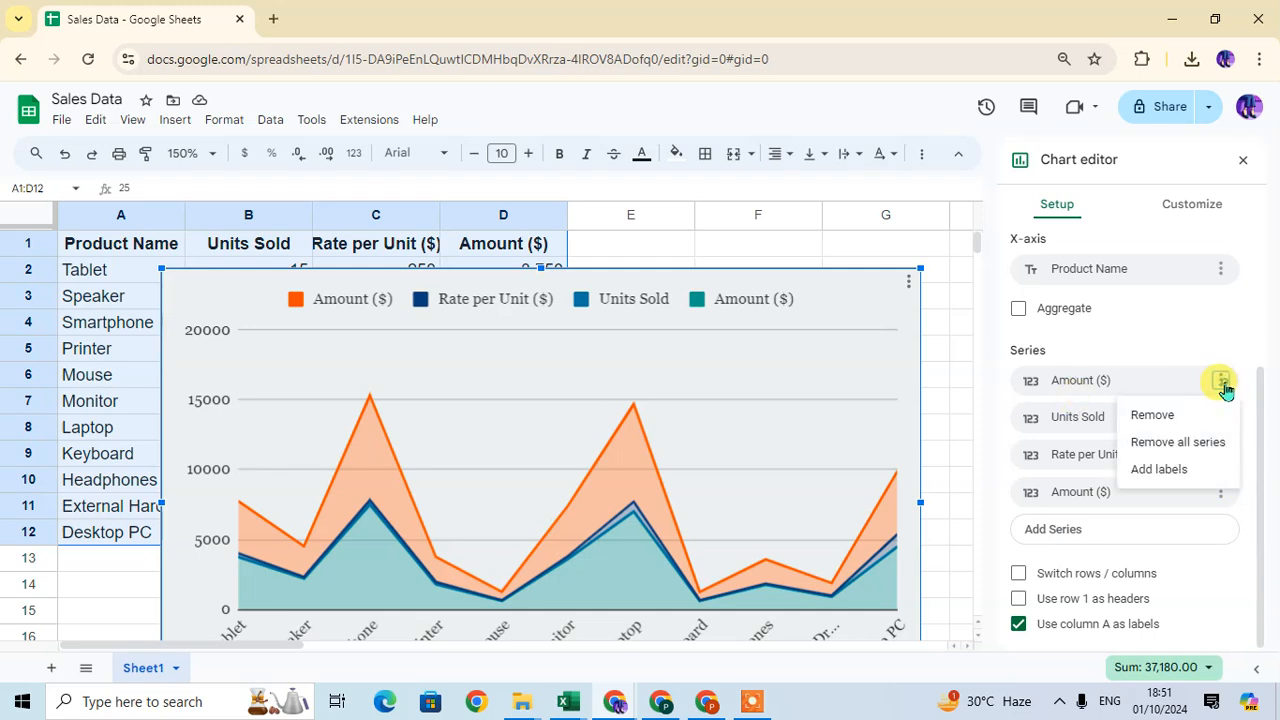
pyautogui.click(1134, 415)
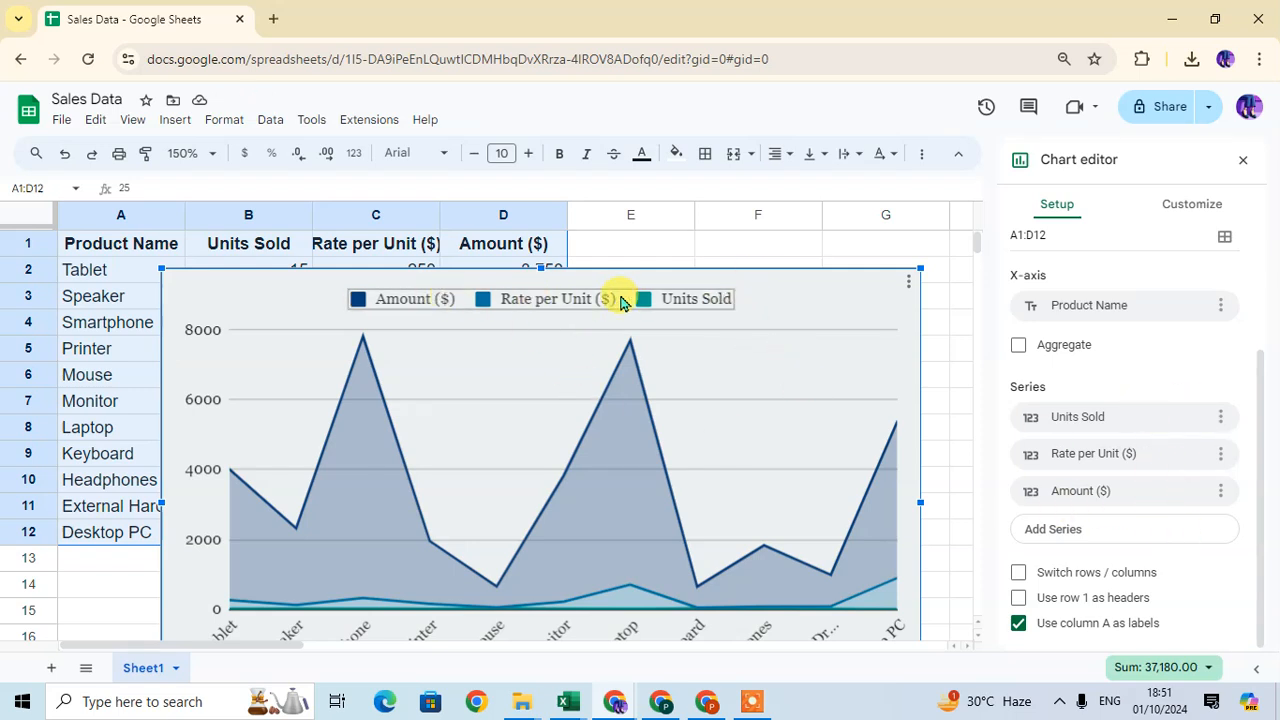
# Review the options of the Units Sold series and the columns available for adding another series
pyautogui.click(1220, 418)
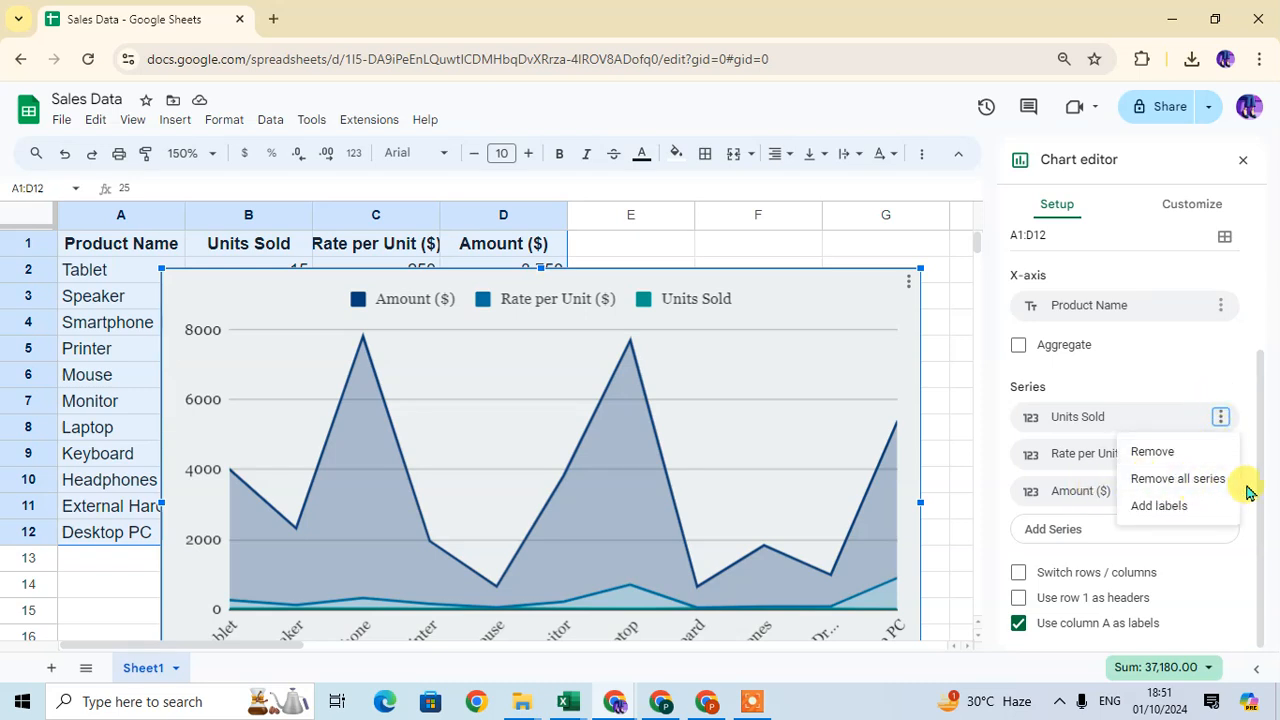
pyautogui.click(1157, 357)
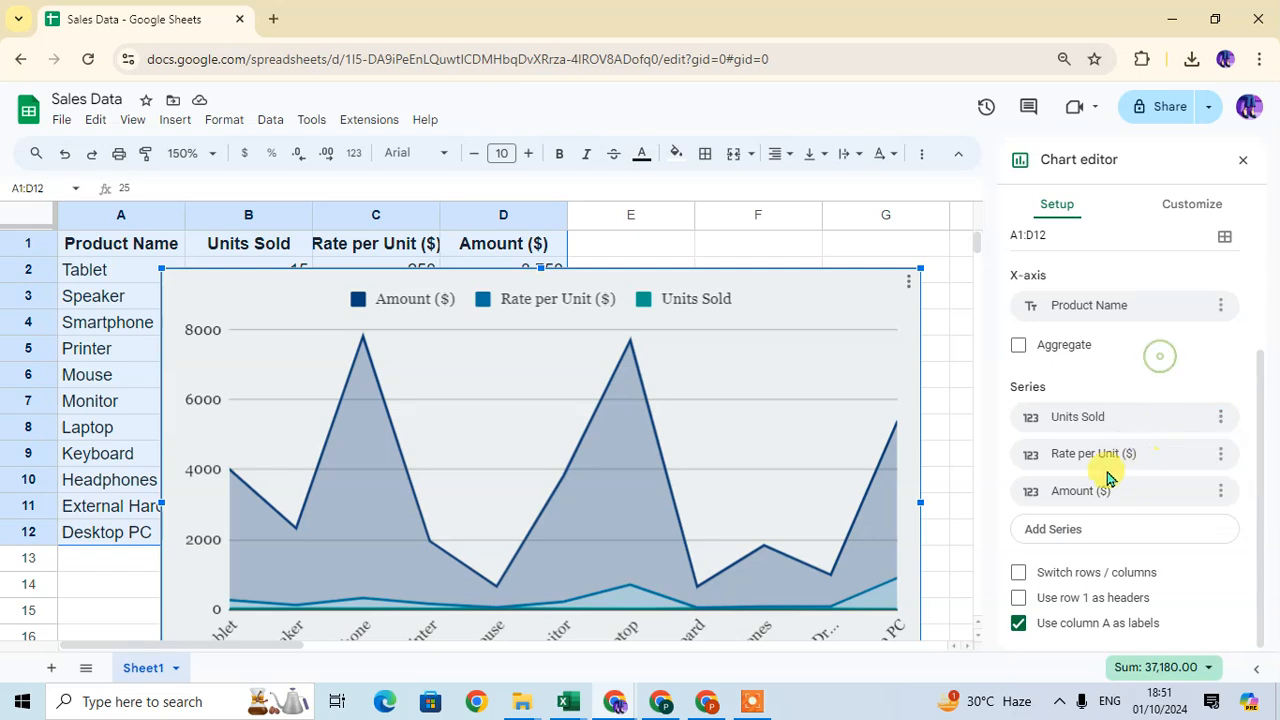
pyautogui.click(1080, 418)
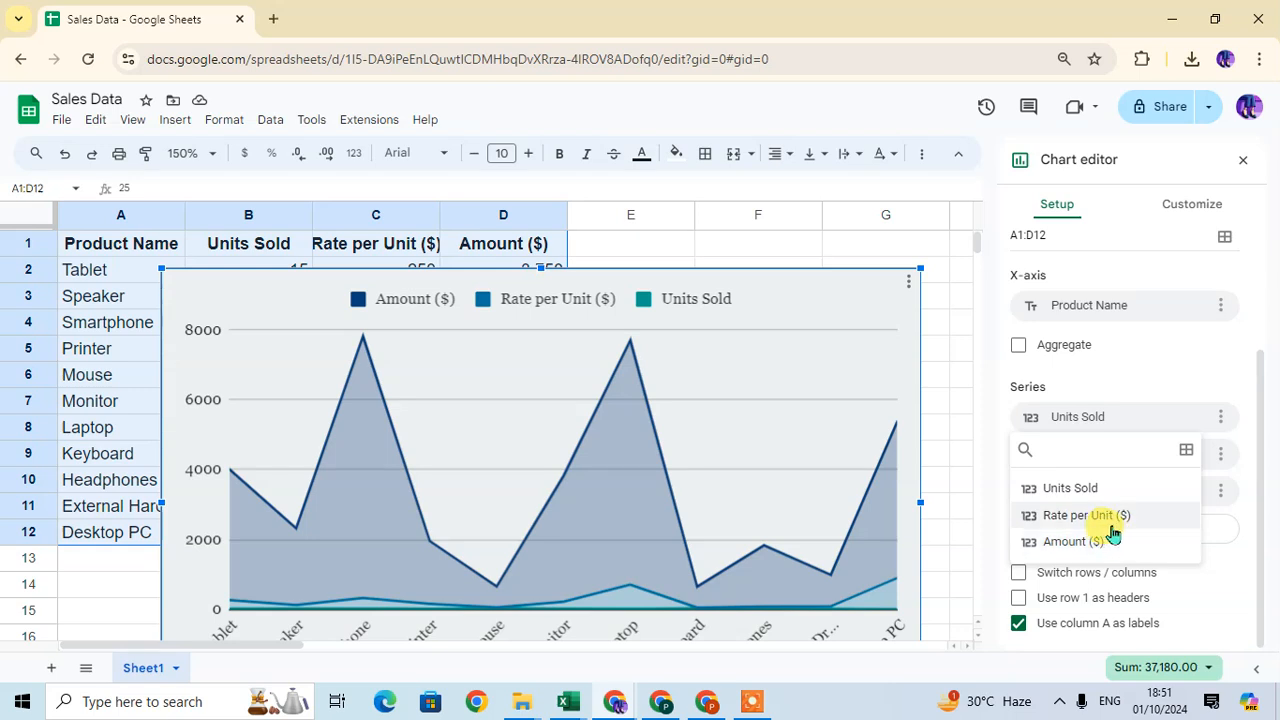
pyautogui.click(1146, 382)
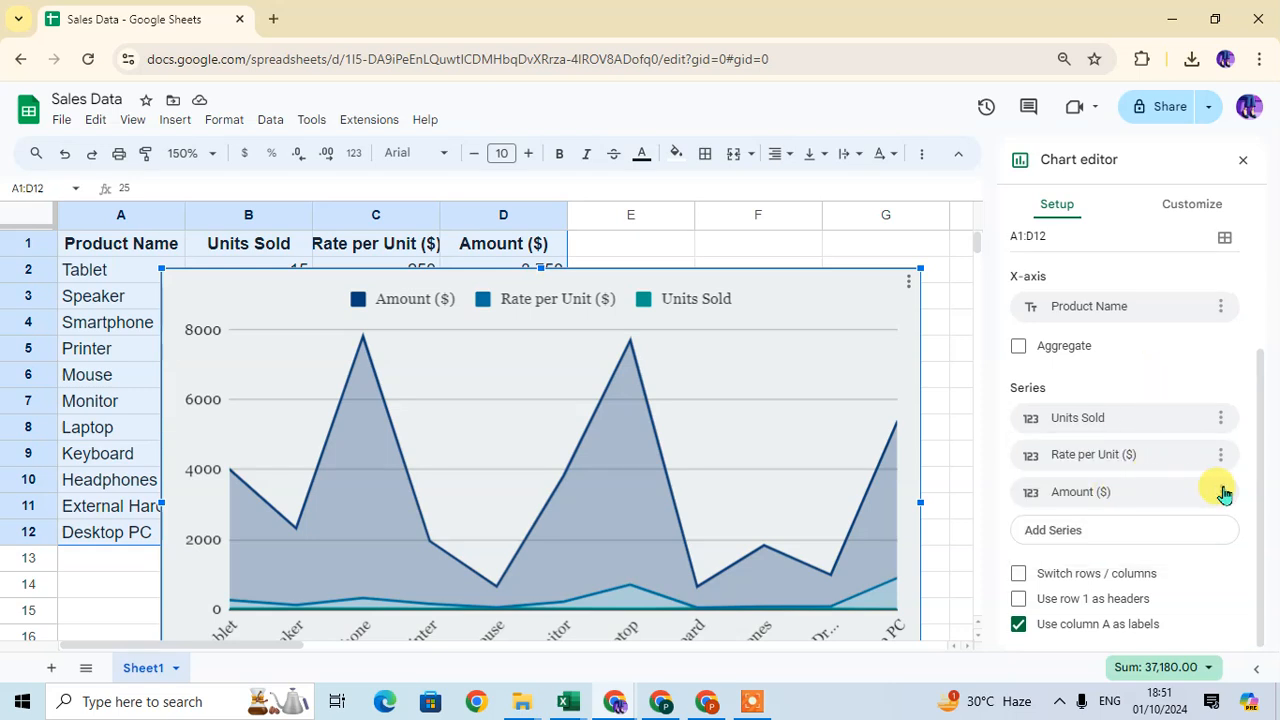
pyautogui.click(1057, 530)
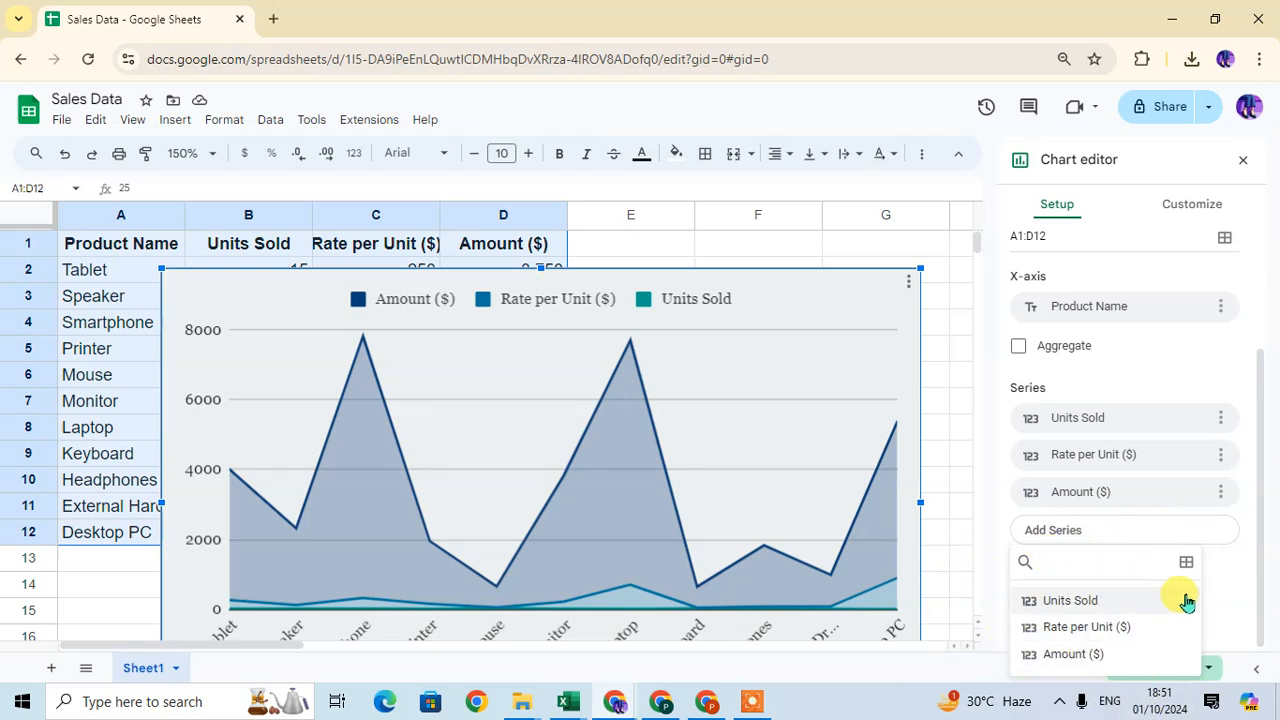
# Switch the chart's rows and columns so the products are plotted as series
pyautogui.click(1230, 567)
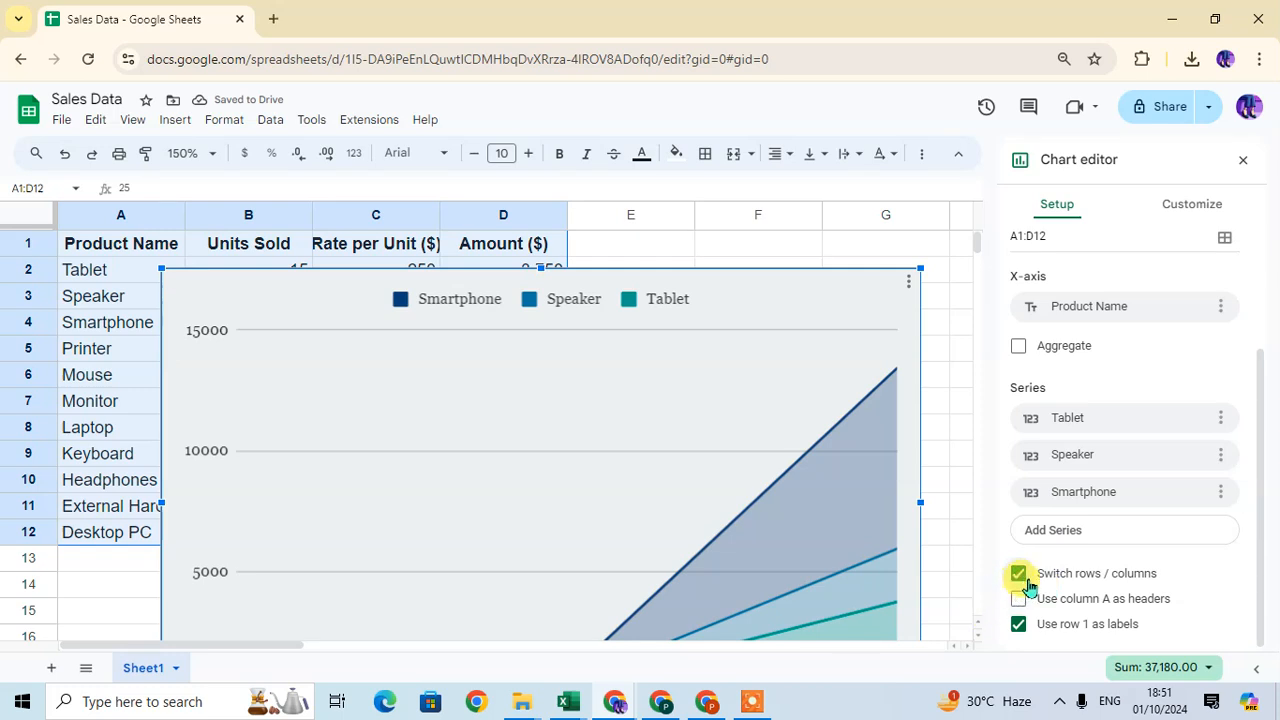
pyautogui.scroll(-3, 666, 491)
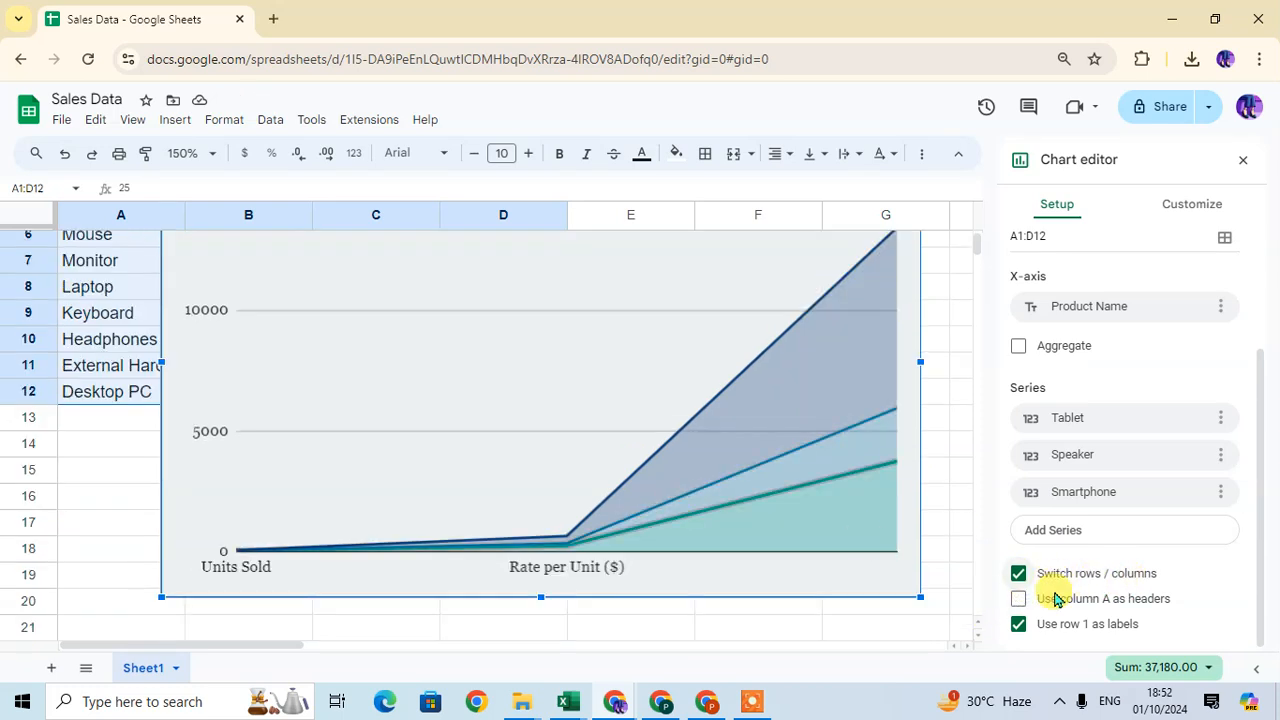
pyautogui.click(1018, 573)
pyautogui.click(1019, 574)
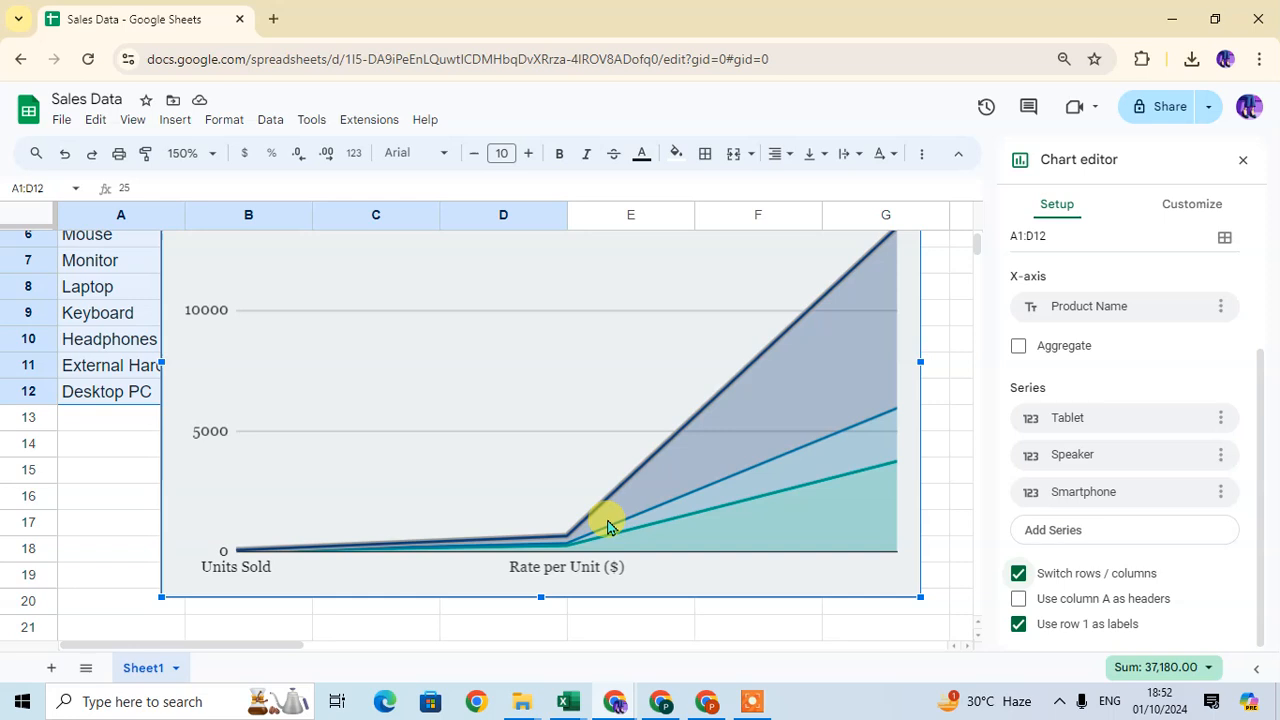
# Turn off the rows/columns switch so Units Sold, Rate per Unit ($) and Amount ($) are the series again
pyautogui.click(1018, 573)
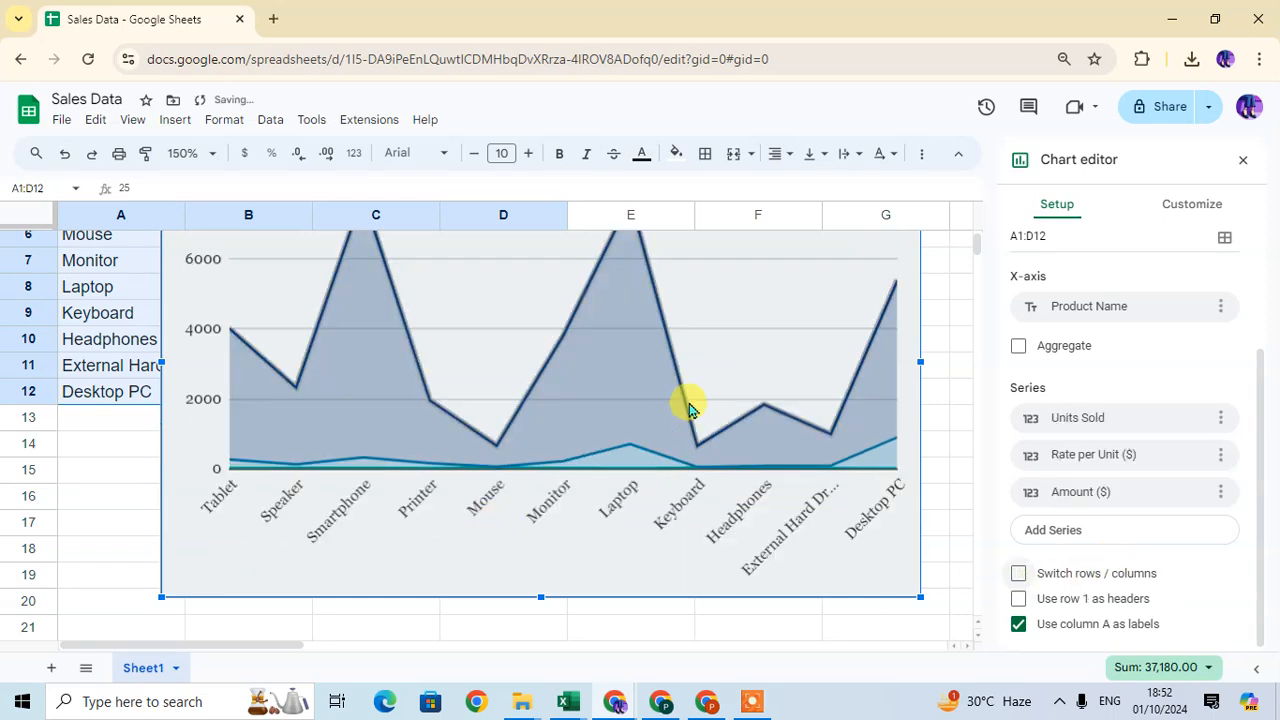
pyautogui.scroll(3, 686, 409)
pyautogui.scroll(3, 1110, 450)
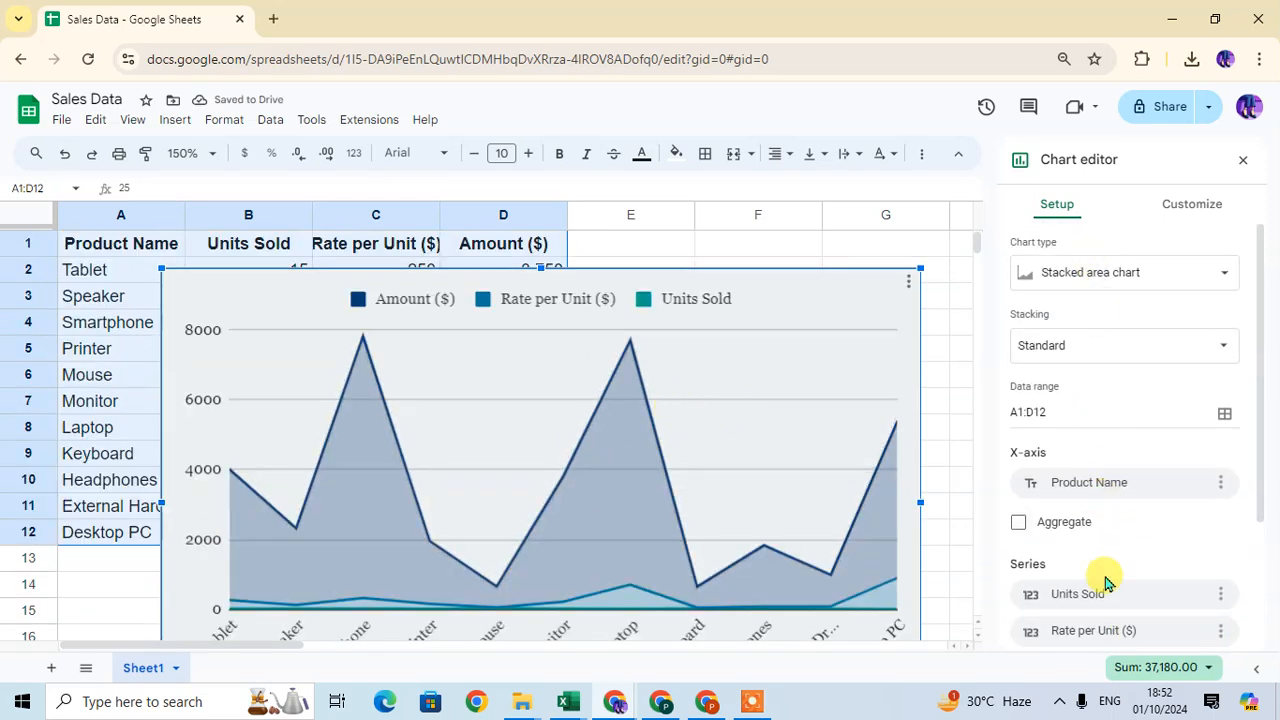
pyautogui.scroll(-3, 1110, 600)
pyautogui.scroll(4, 1135, 450)
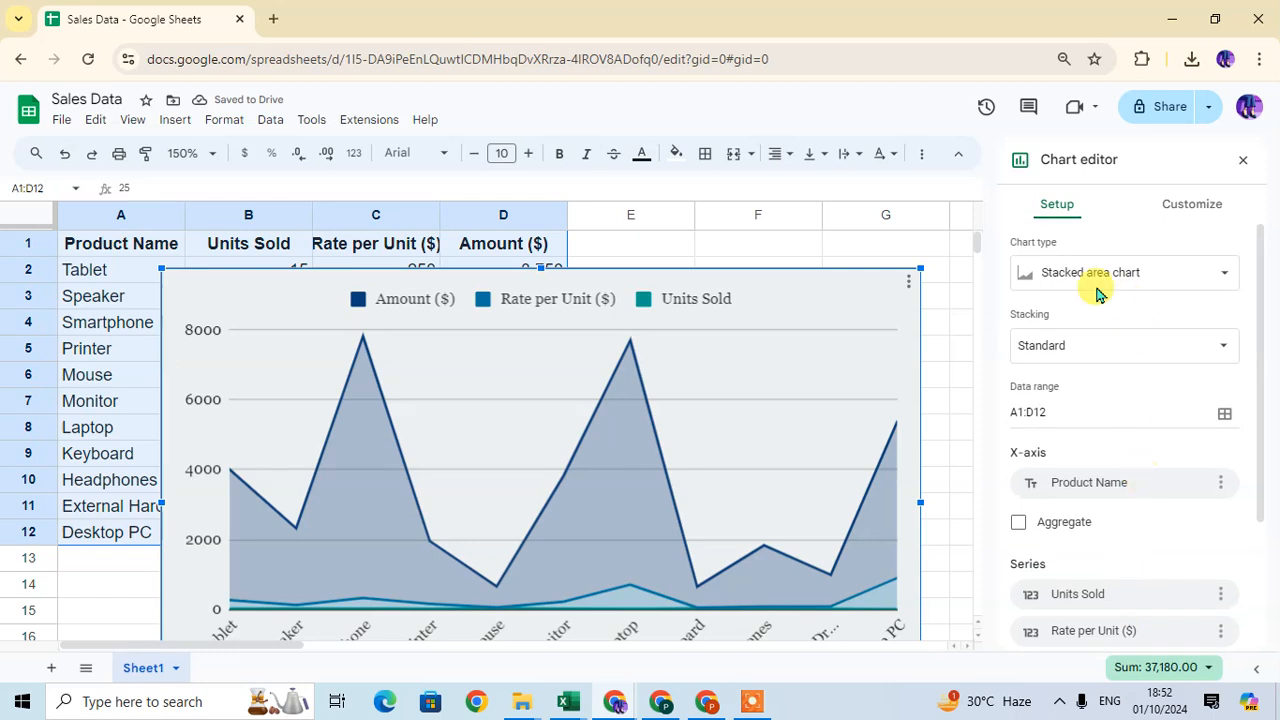
# Customize the chart style with a bright cyan background color and the Wide font
pyautogui.click(1205, 208)
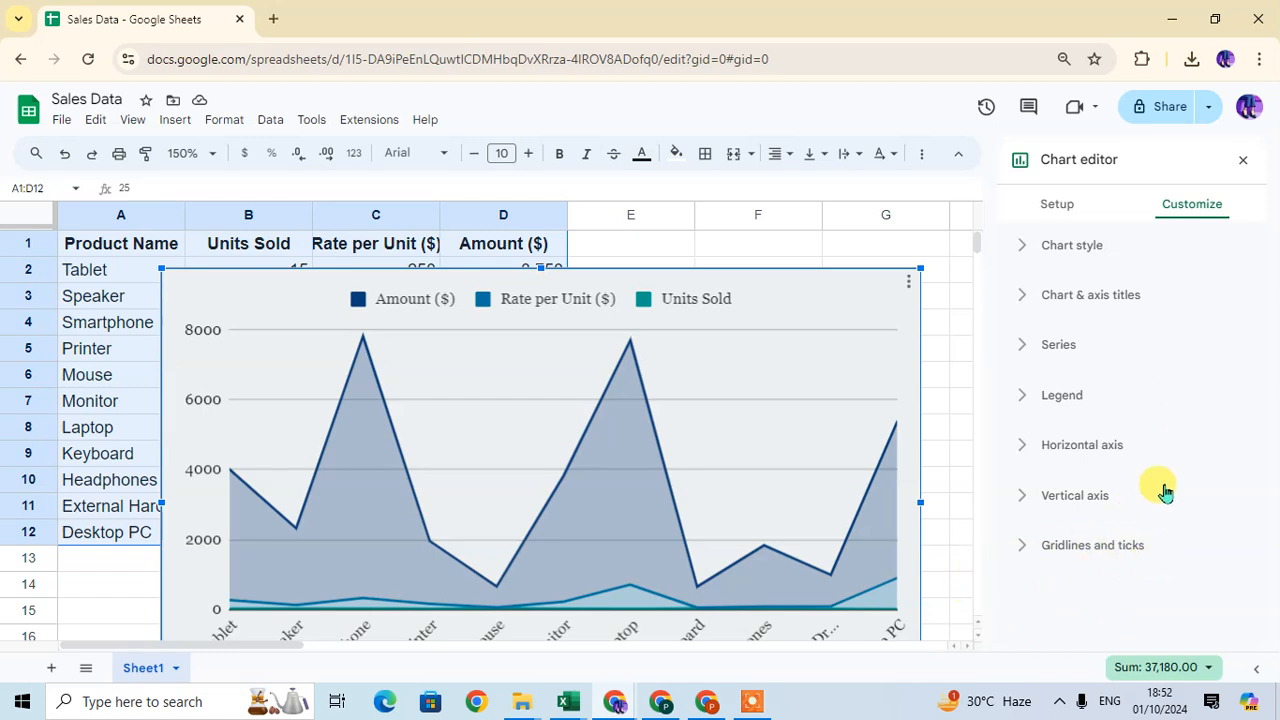
pyautogui.click(1032, 250)
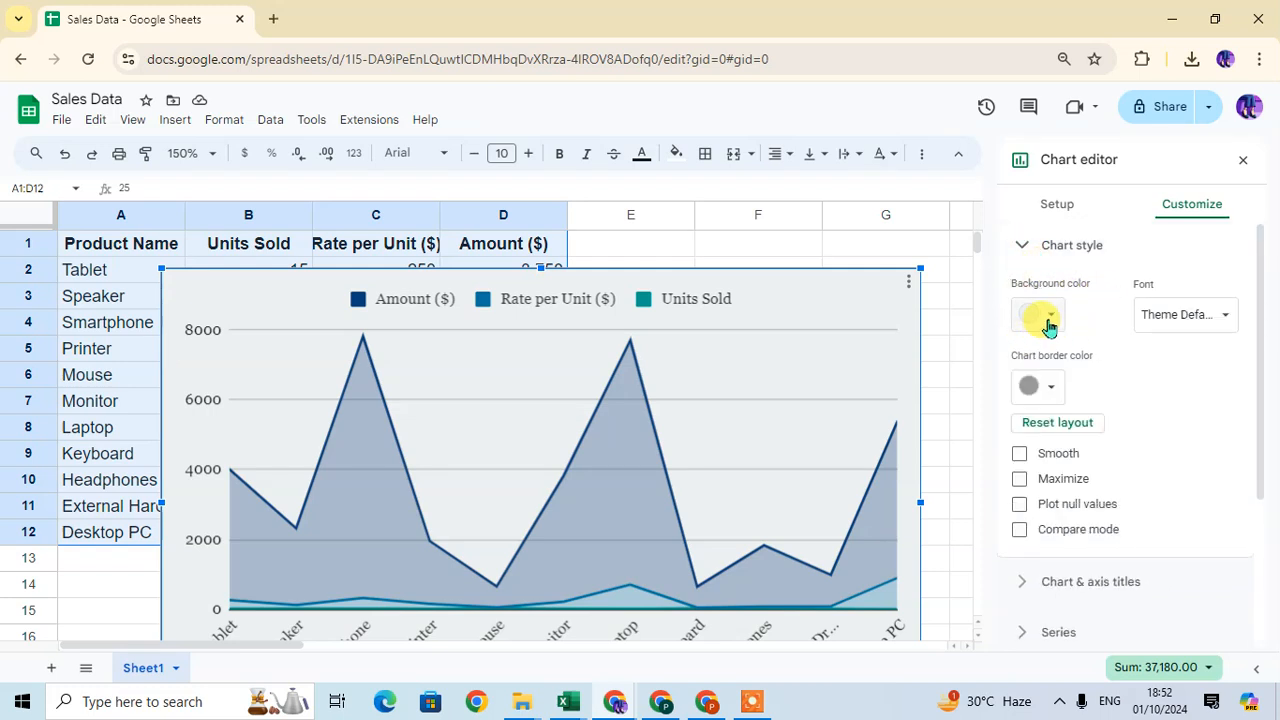
pyautogui.click(1048, 326)
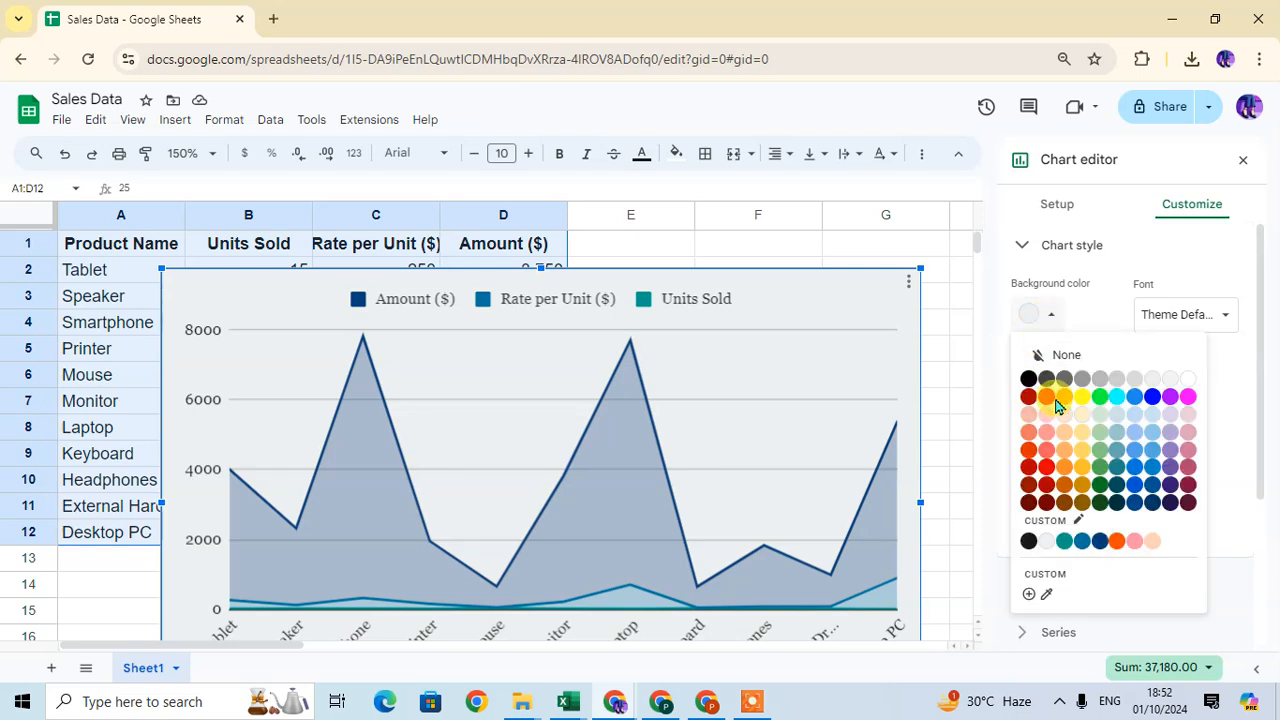
pyautogui.click(1115, 400)
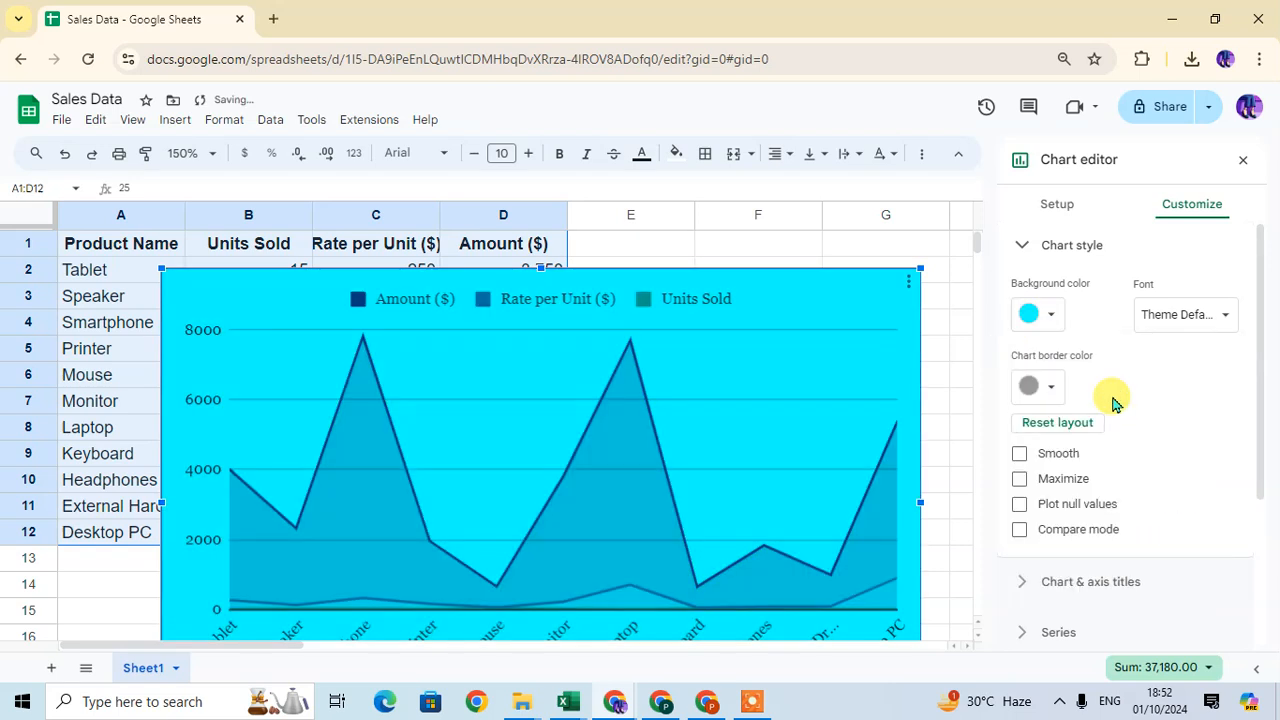
pyautogui.click(1215, 318)
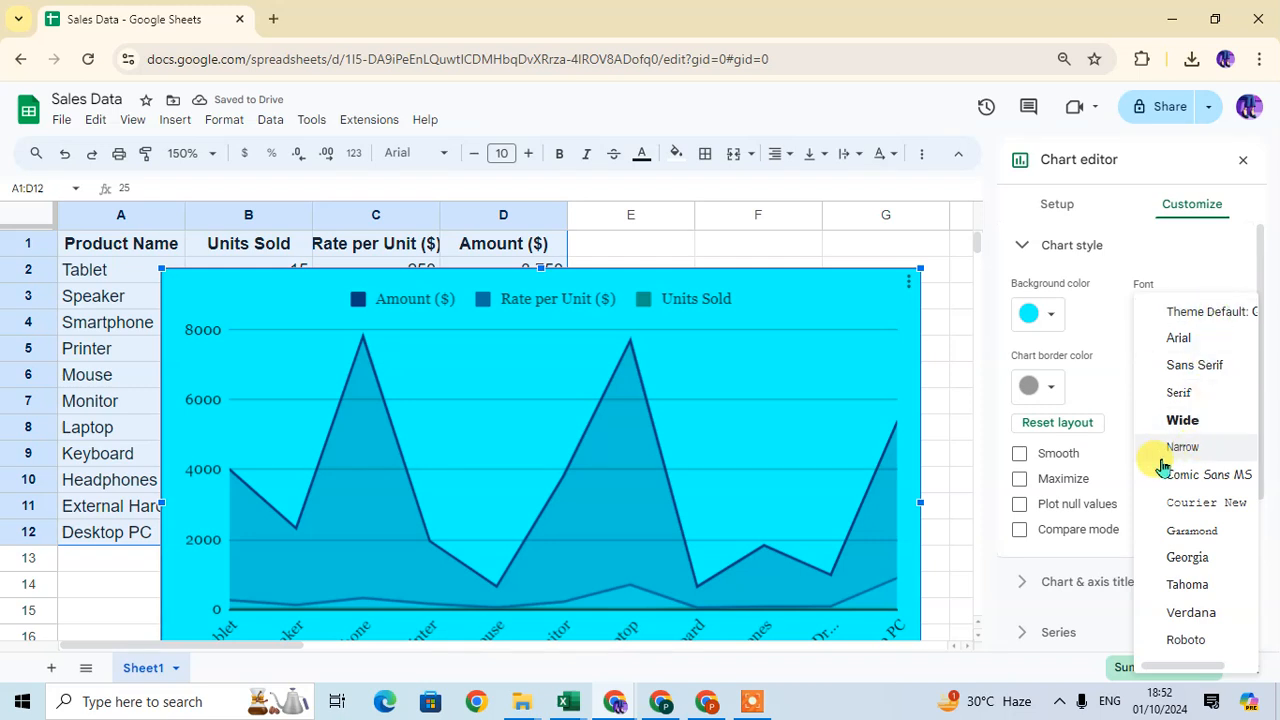
pyautogui.click(1183, 420)
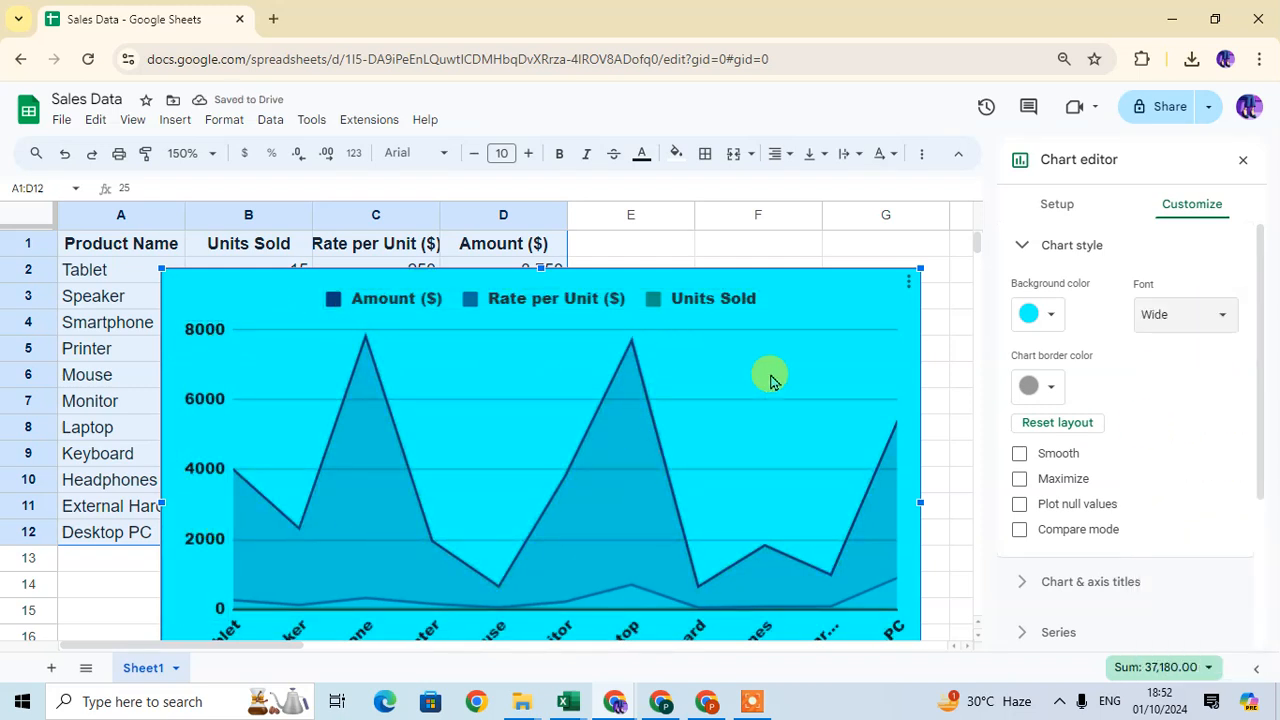
# Move the chart up and left to just below the column headers, and set its border color to red
pyautogui.moveTo(785, 316); pyautogui.dragTo(717, 279)
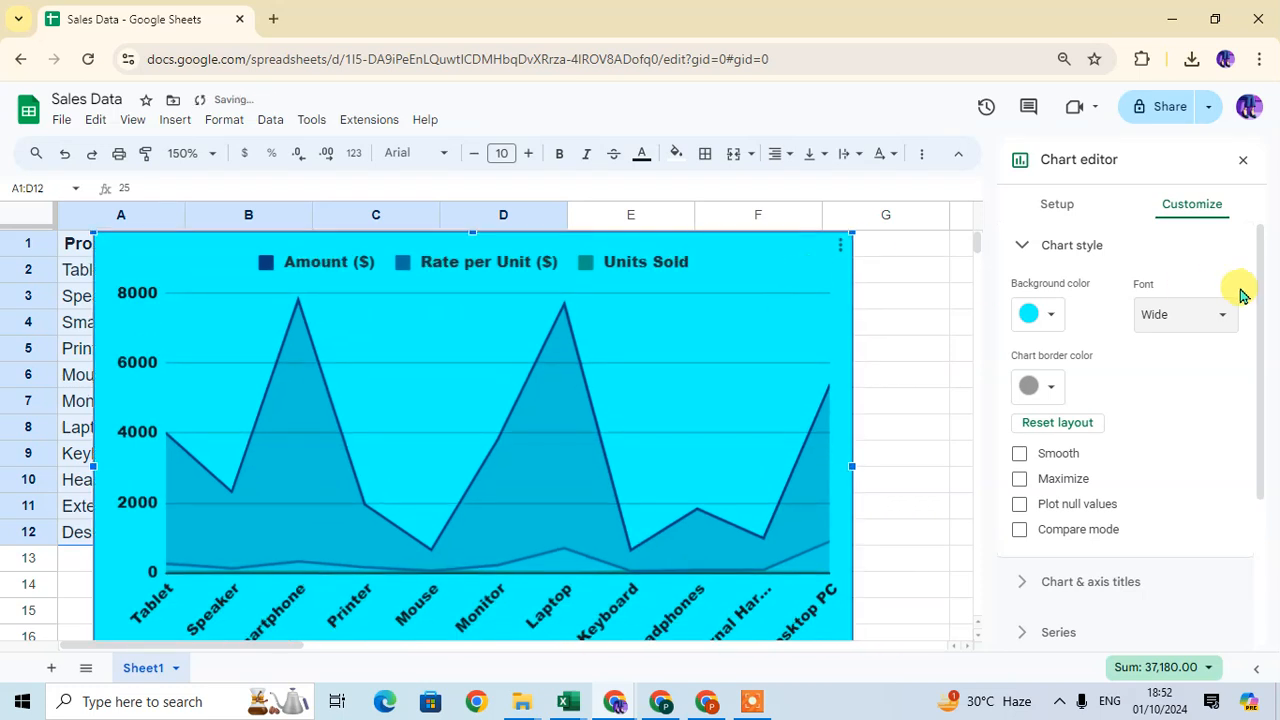
pyautogui.click(1048, 399)
pyautogui.click(1047, 225)
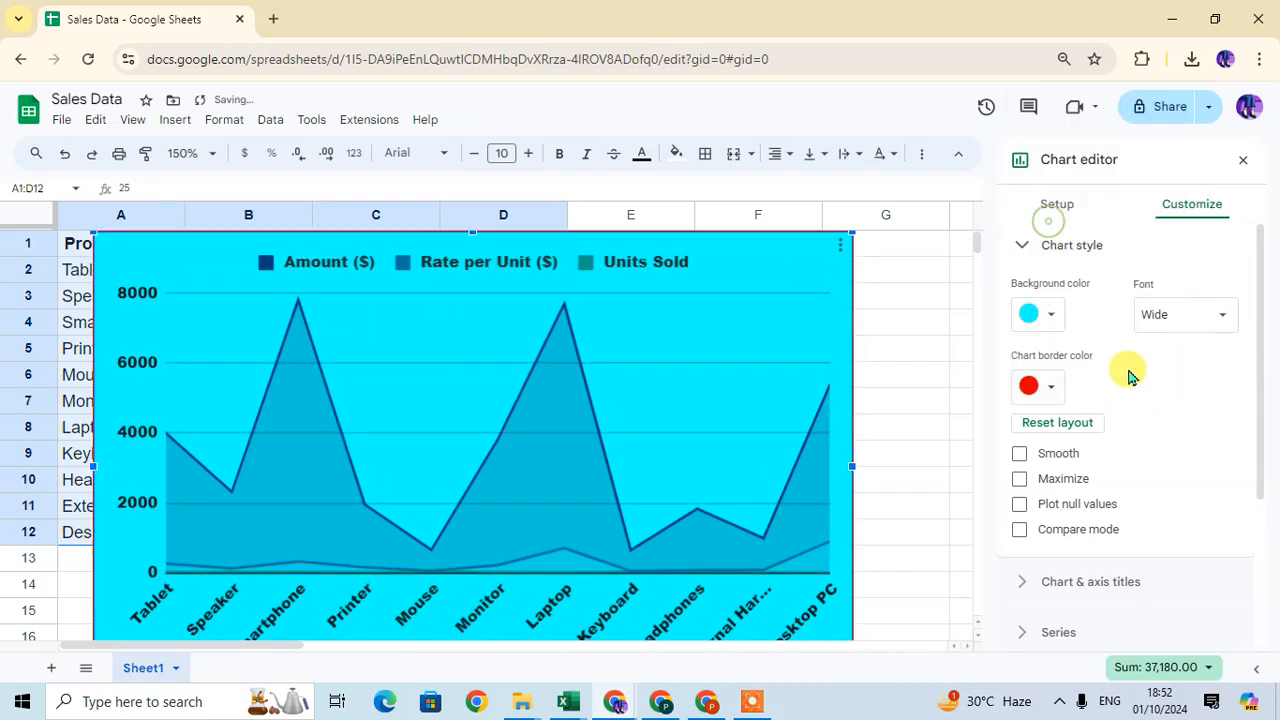
# Enable Smooth for the area chart's lines and try Compare mode
pyautogui.scroll(-1, 1067, 395)
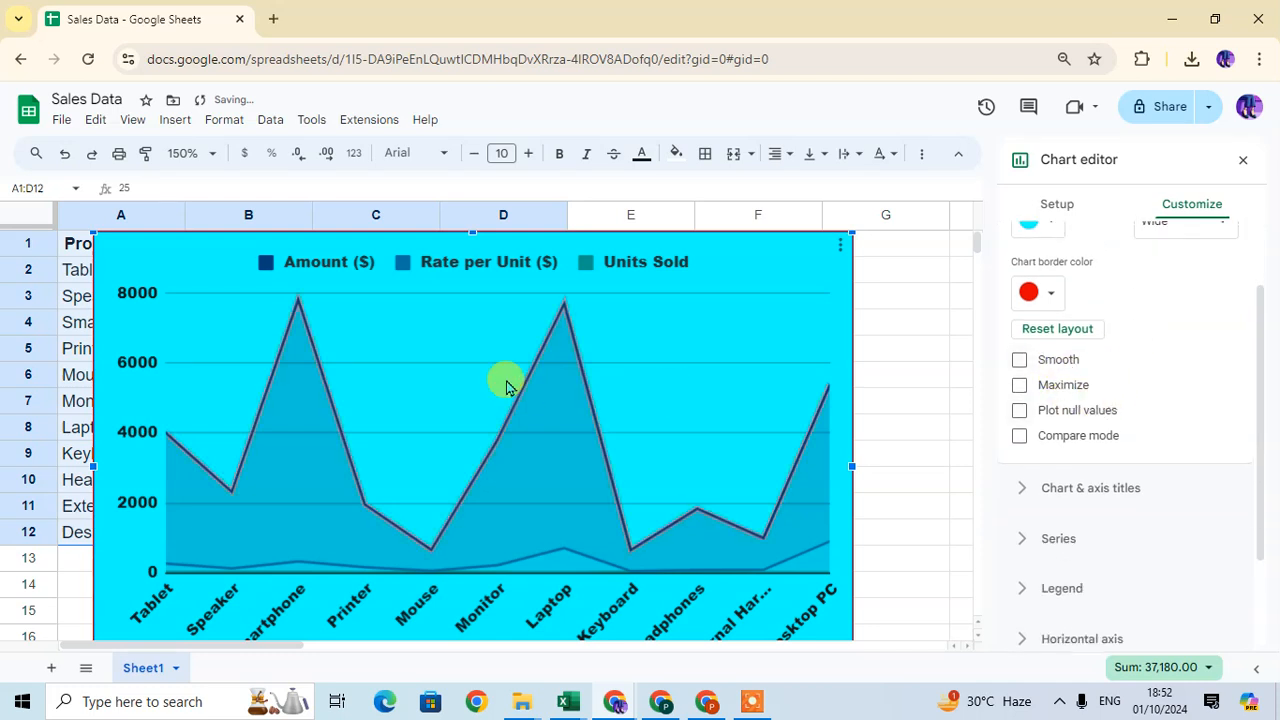
pyautogui.click(1077, 365)
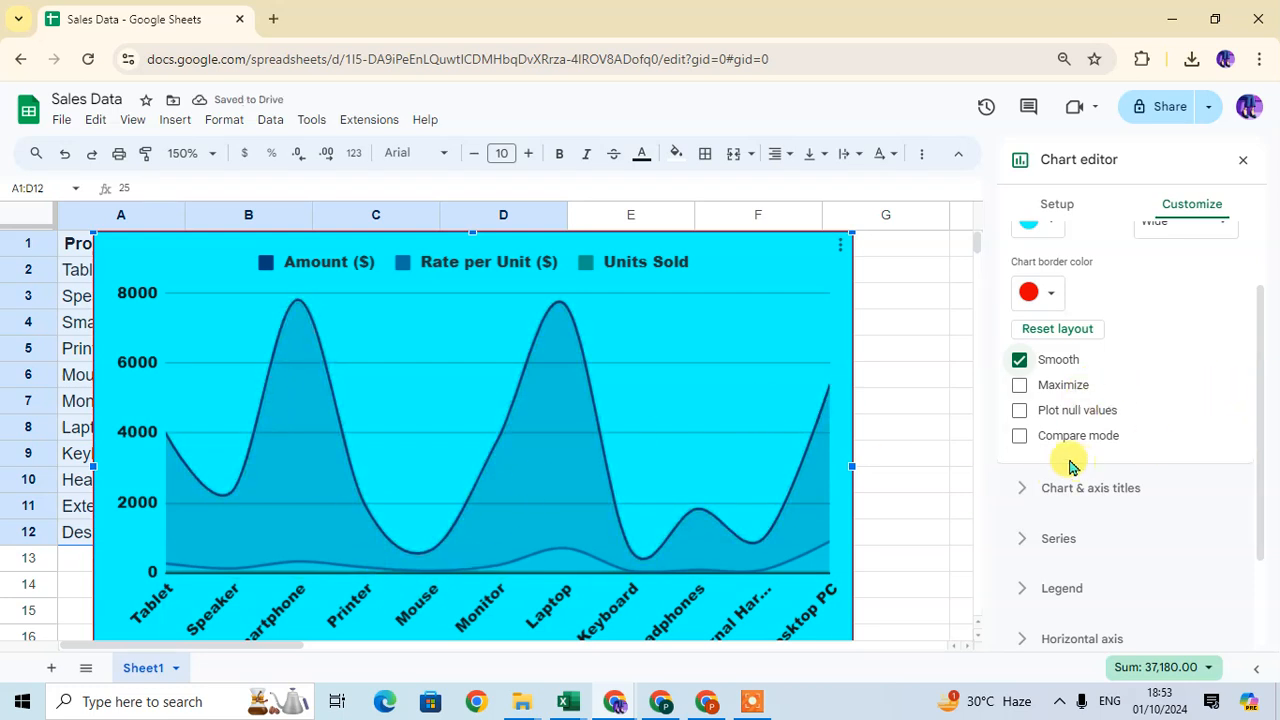
pyautogui.click(1045, 435)
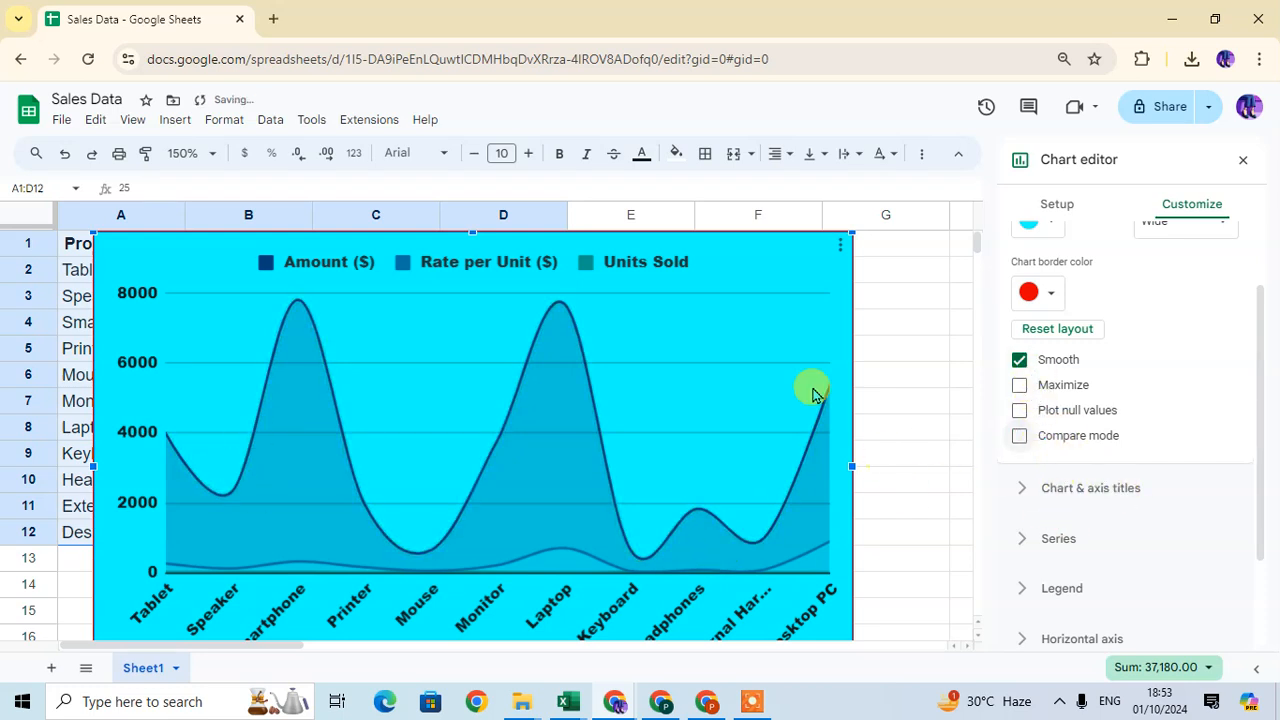
# Set the chart title text to "Area Chart"
pyautogui.scroll(-1, 1108, 374)
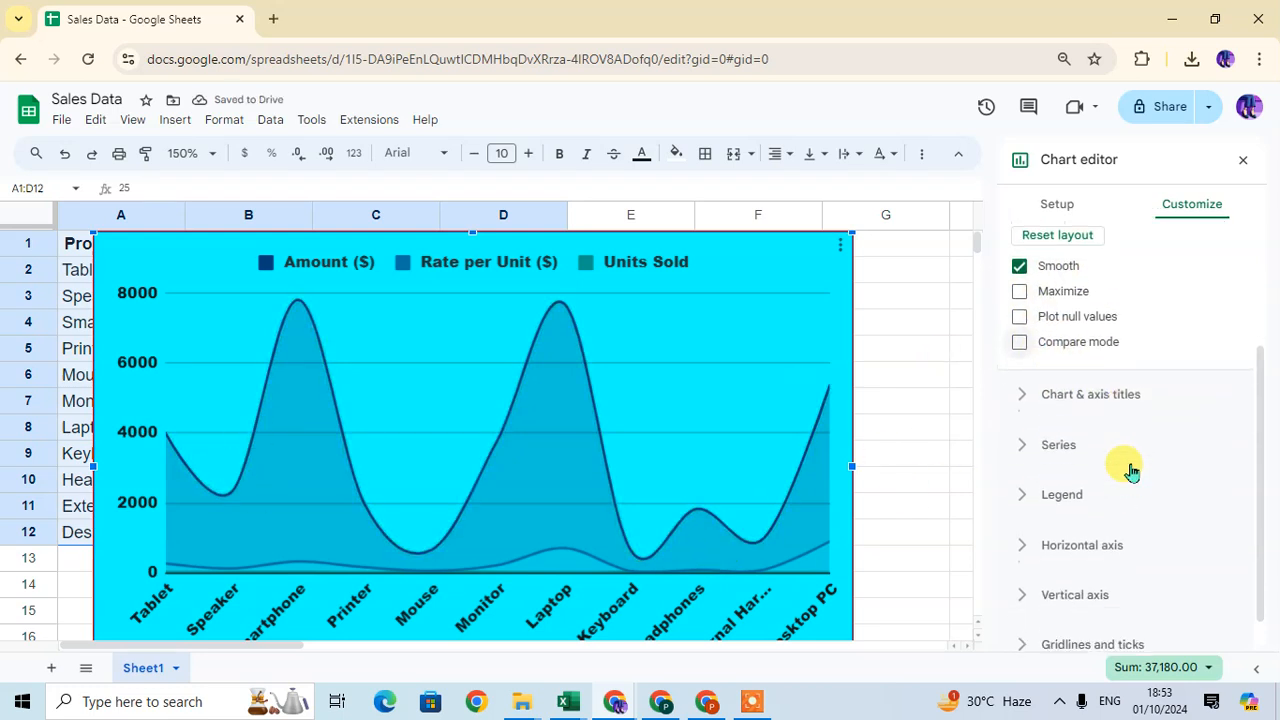
pyautogui.click(1038, 397)
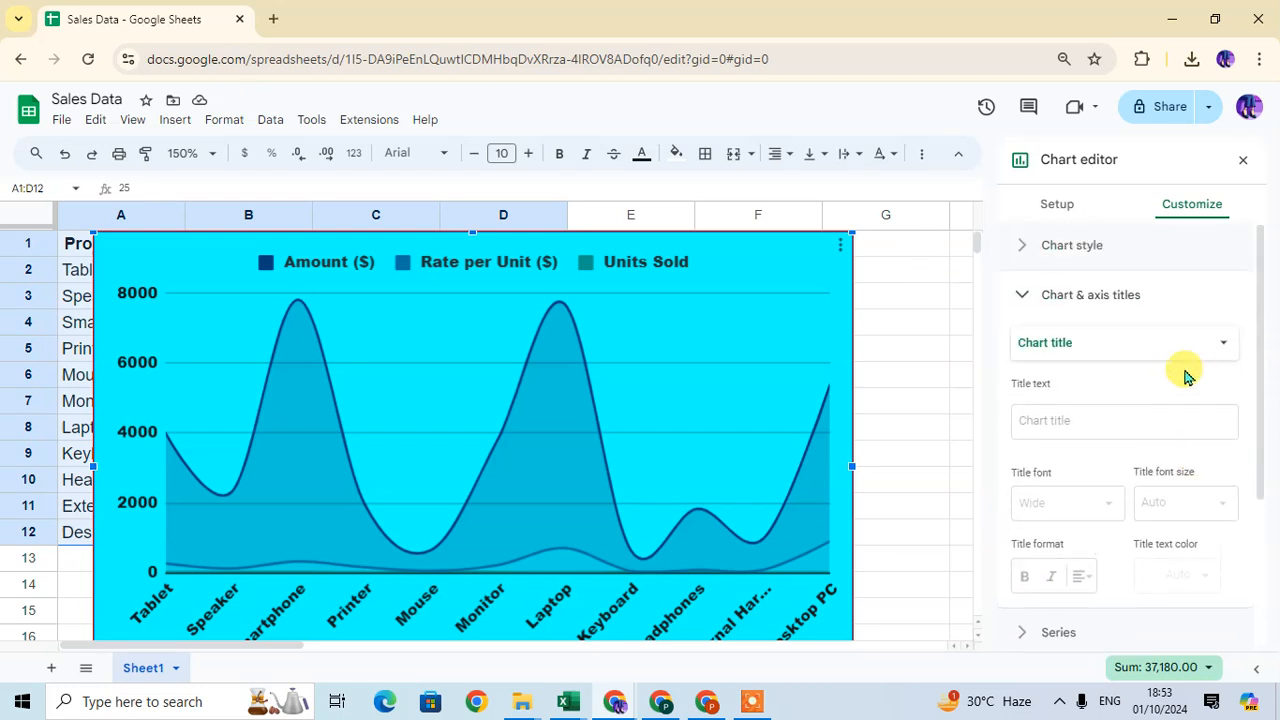
pyautogui.click(1101, 428)
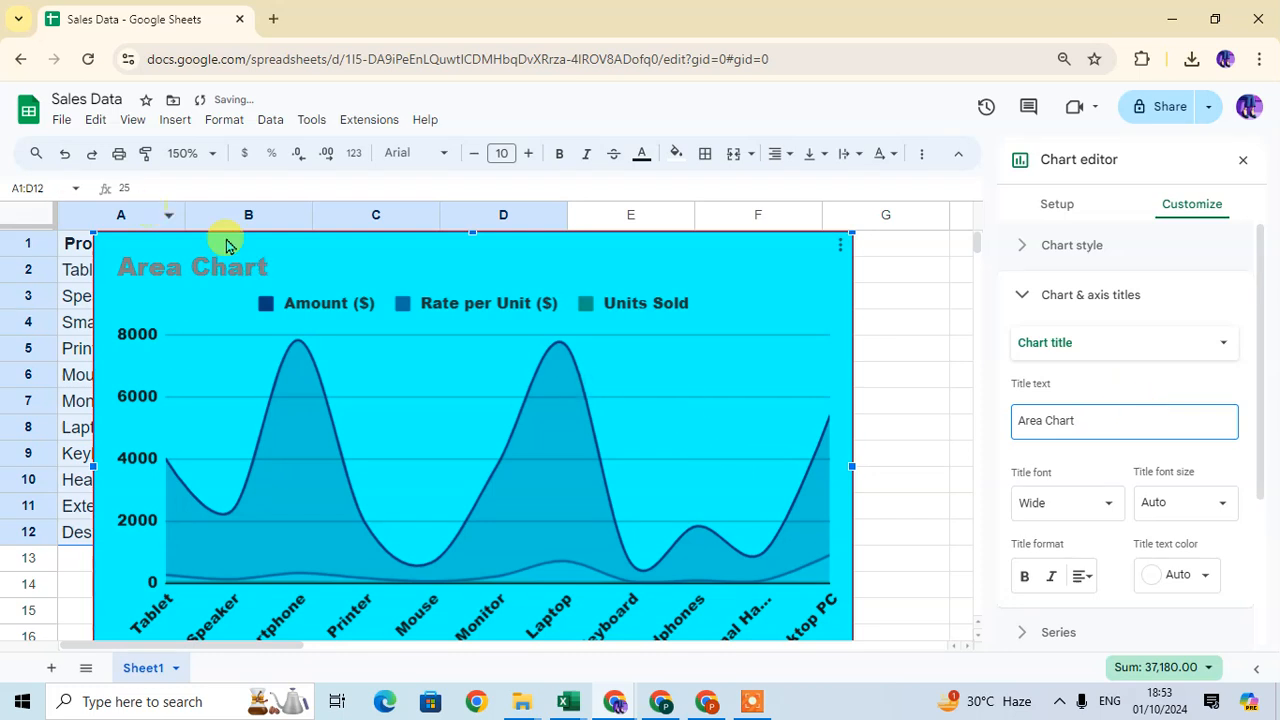
# Set the chart title's font to Tahoma and its font size to 20
pyautogui.click(1097, 510)
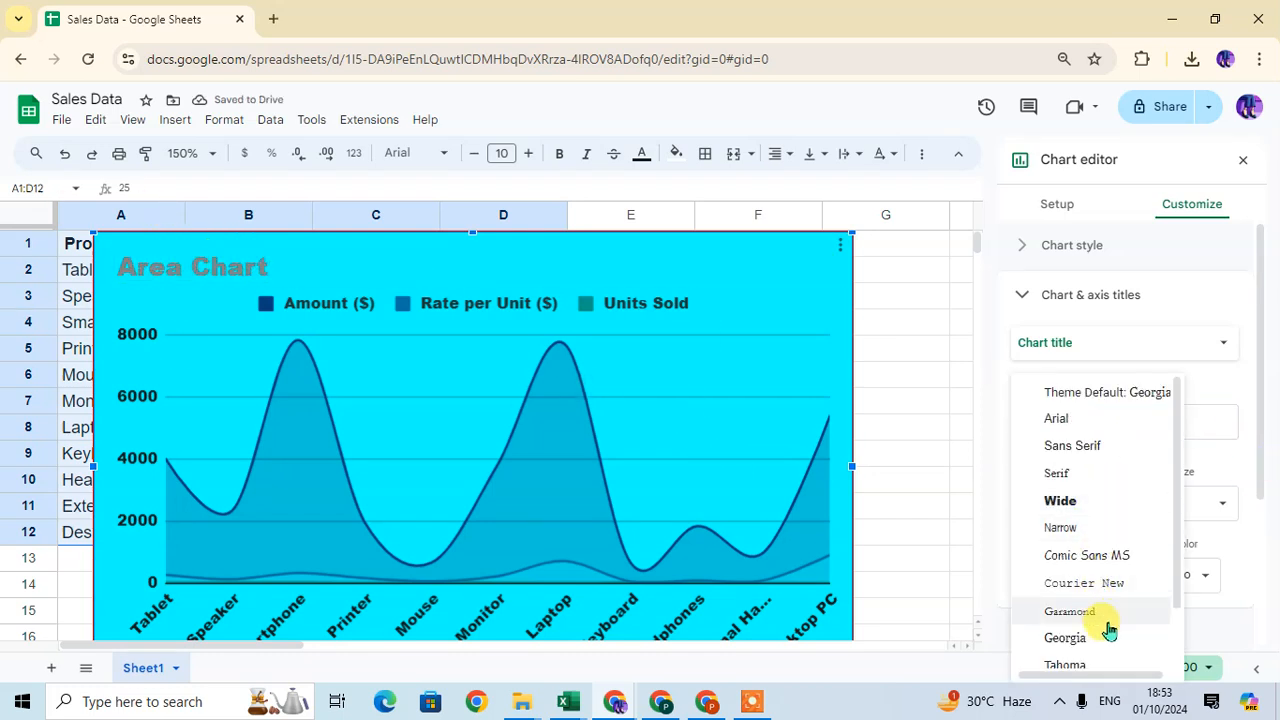
pyautogui.scroll(-1, 1105, 600)
pyautogui.click(1090, 593)
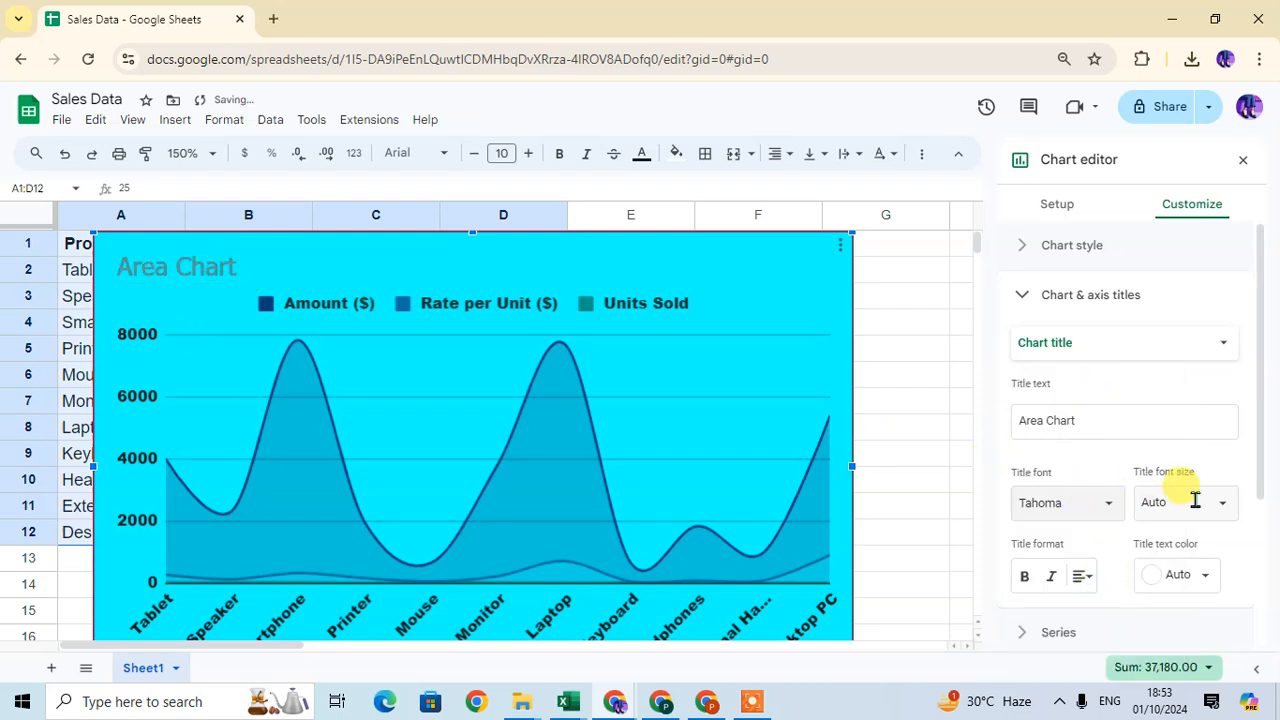
pyautogui.scroll(-2, 1195, 500)
pyautogui.click(1218, 316)
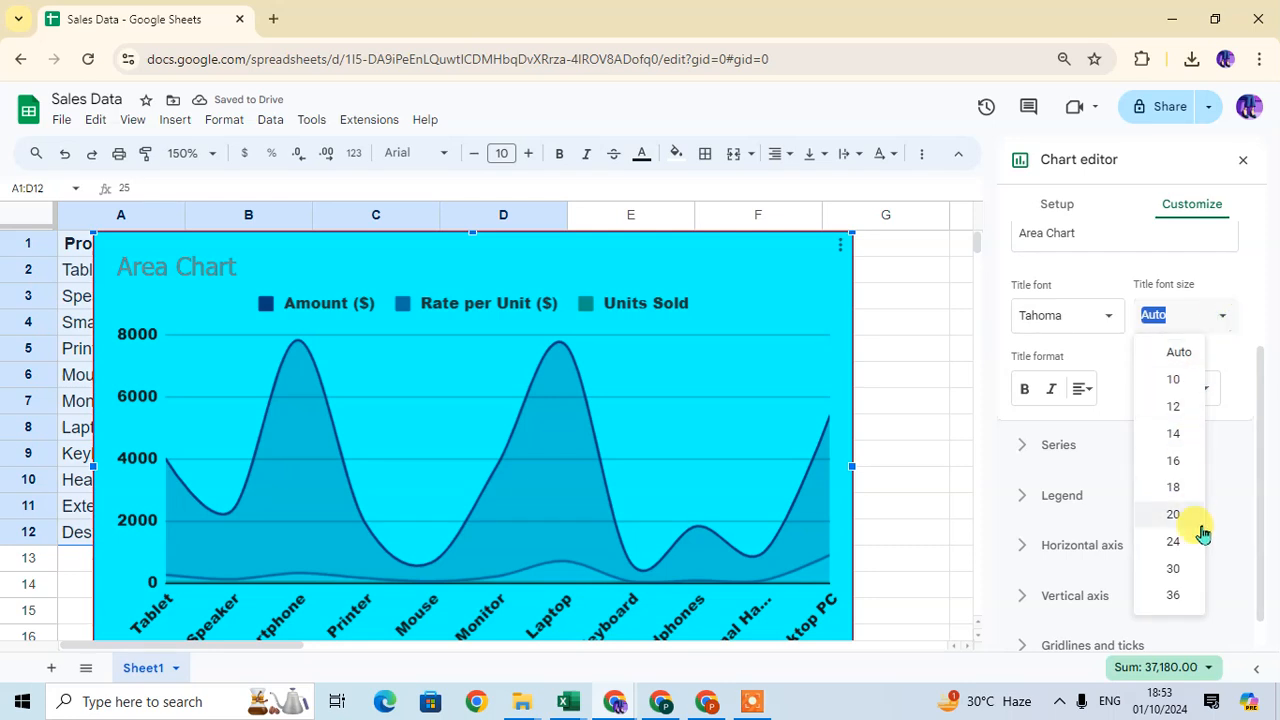
pyautogui.click(1173, 514)
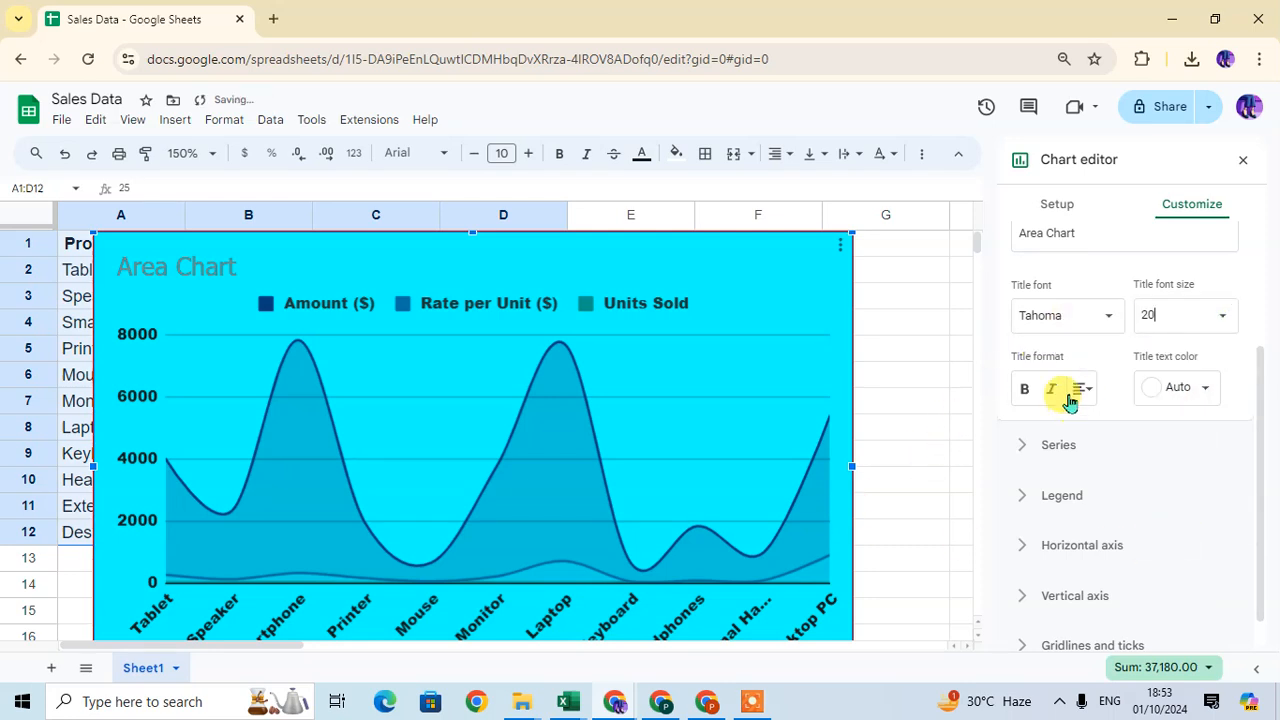
# Make the chart title bold and color its text orange
pyautogui.click(1024, 390)
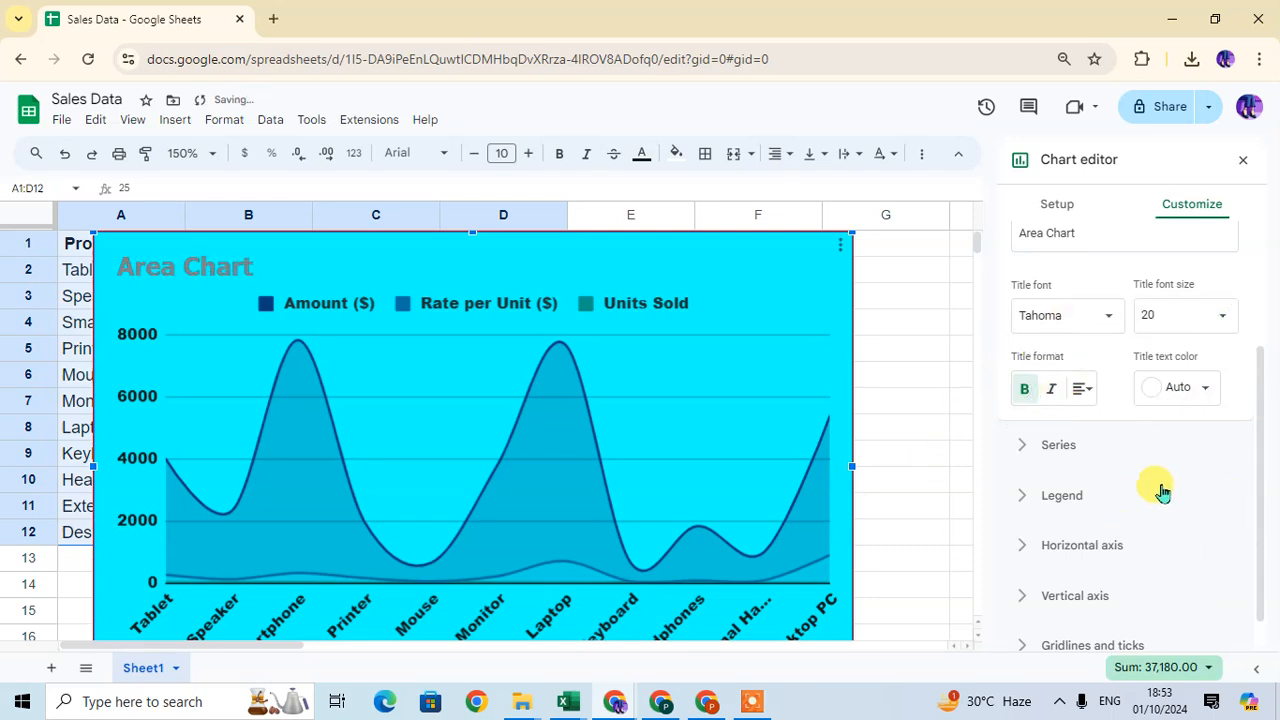
pyautogui.click(1170, 390)
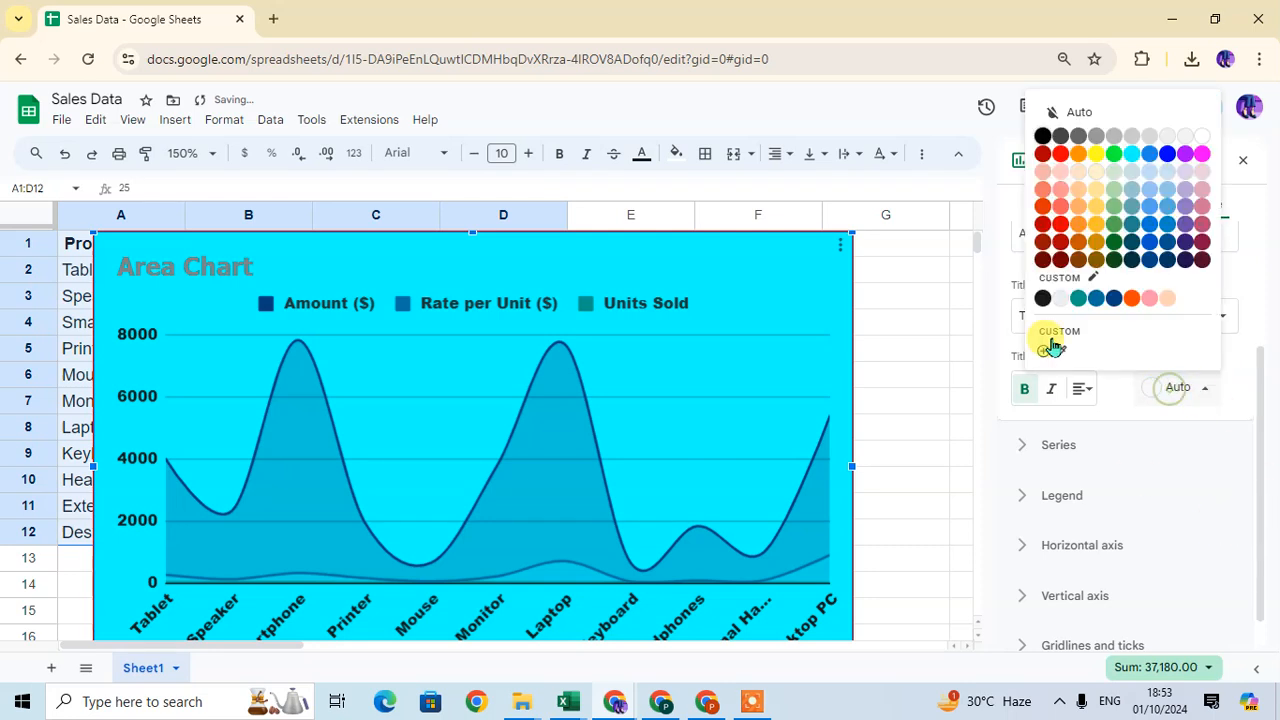
pyautogui.click(1133, 298)
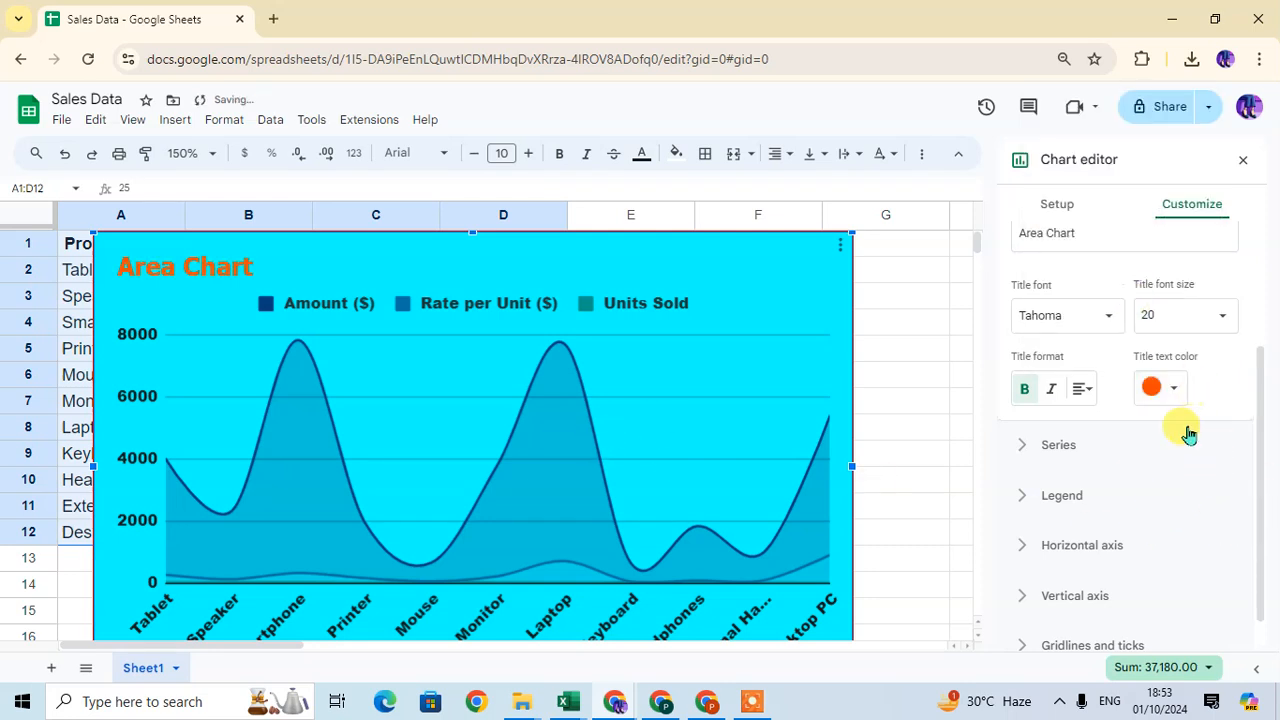
# Set the line color to red for all series of the chart
pyautogui.click(1040, 450)
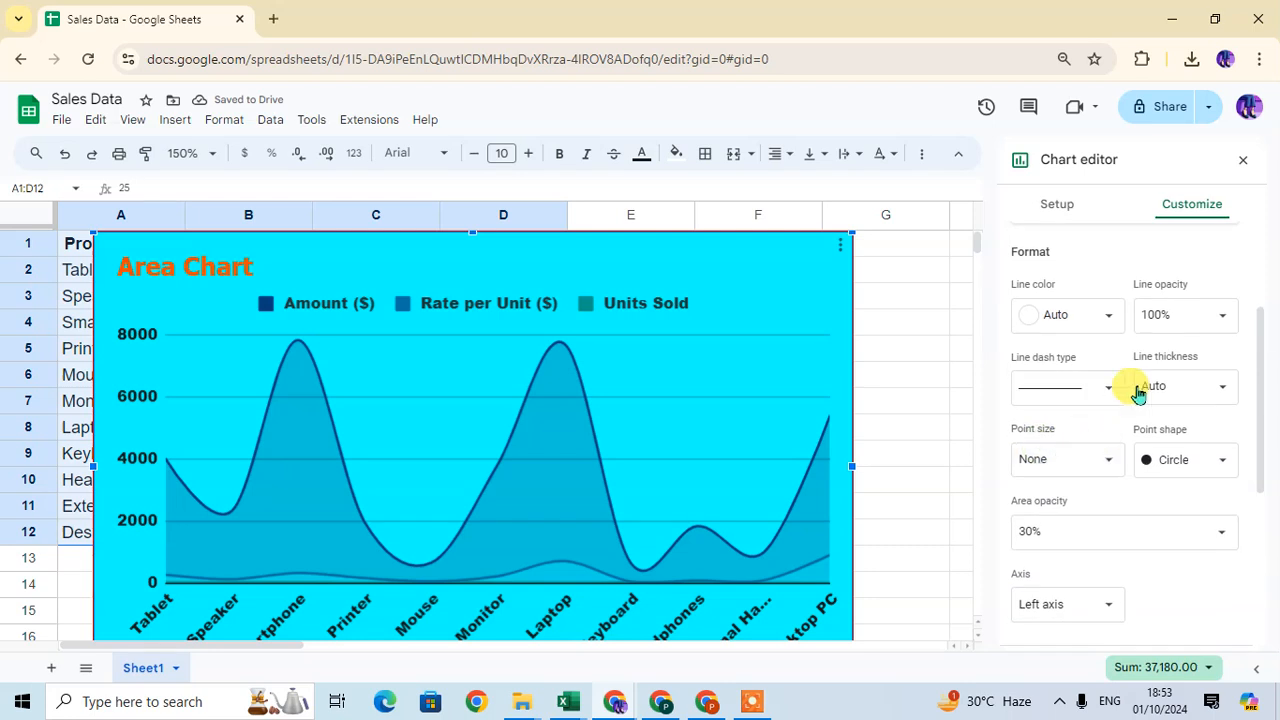
pyautogui.scroll(2, 1136, 418)
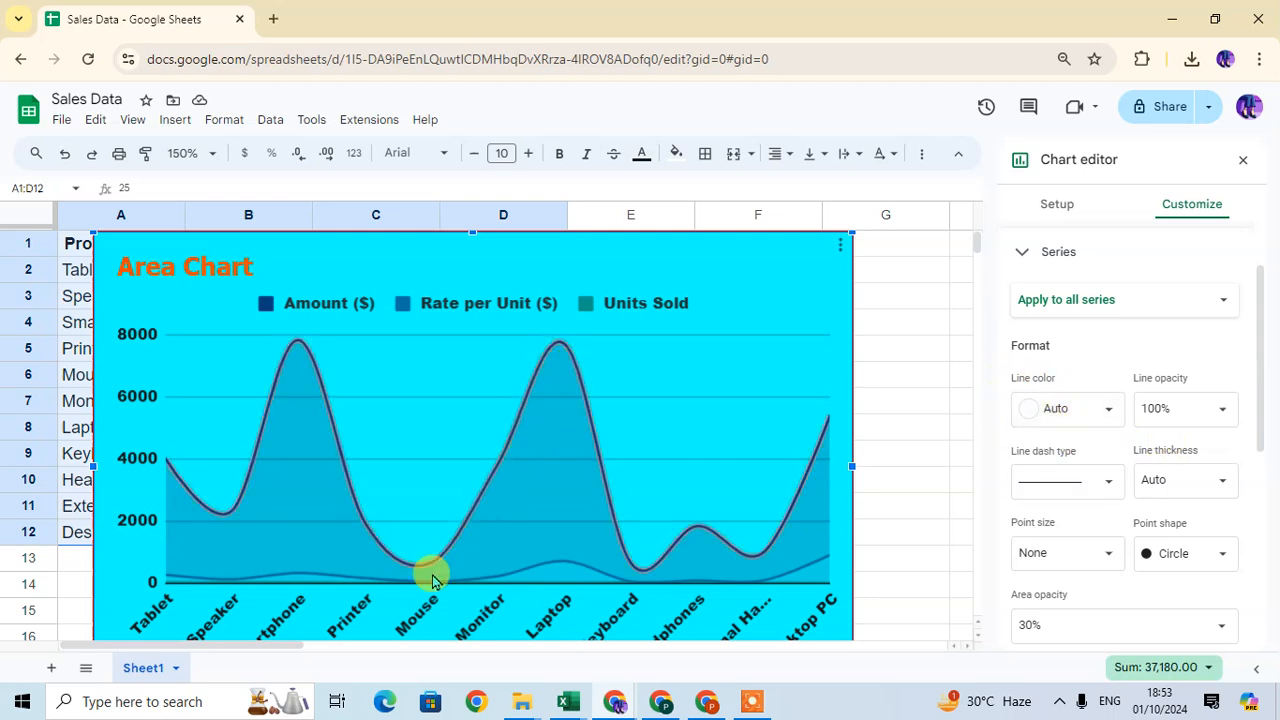
pyautogui.click(1055, 418)
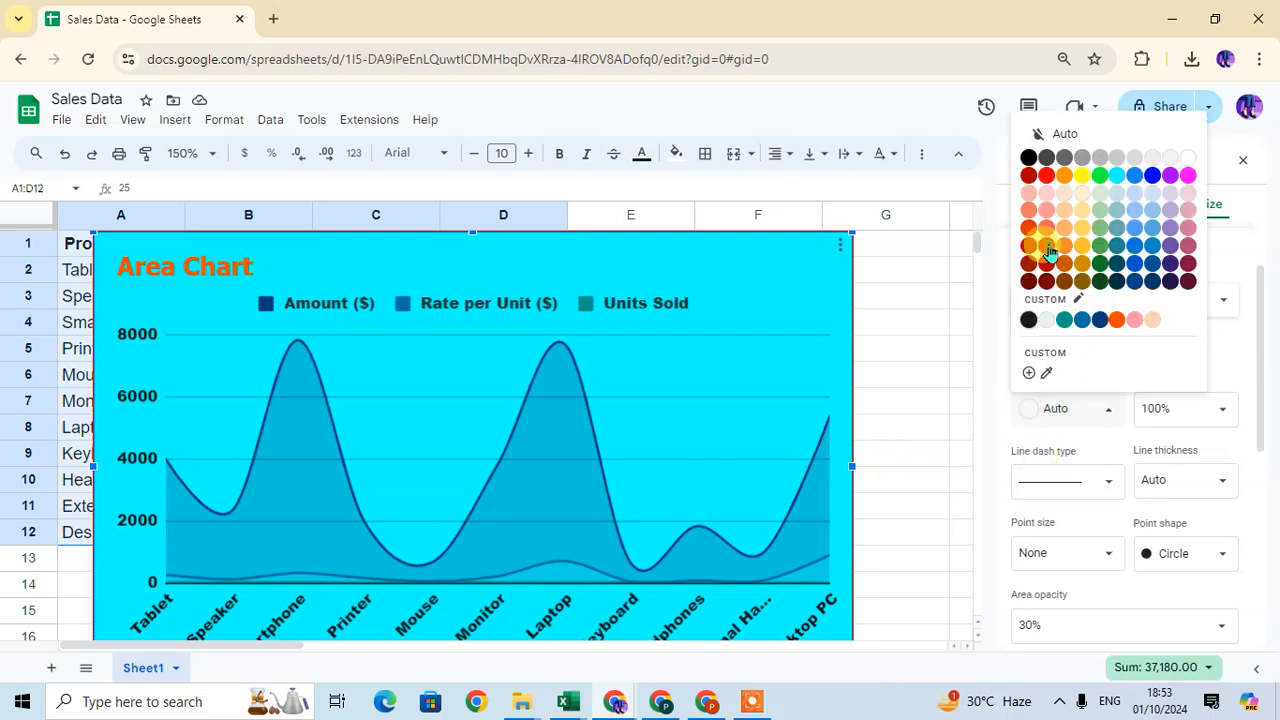
pyautogui.click(1046, 175)
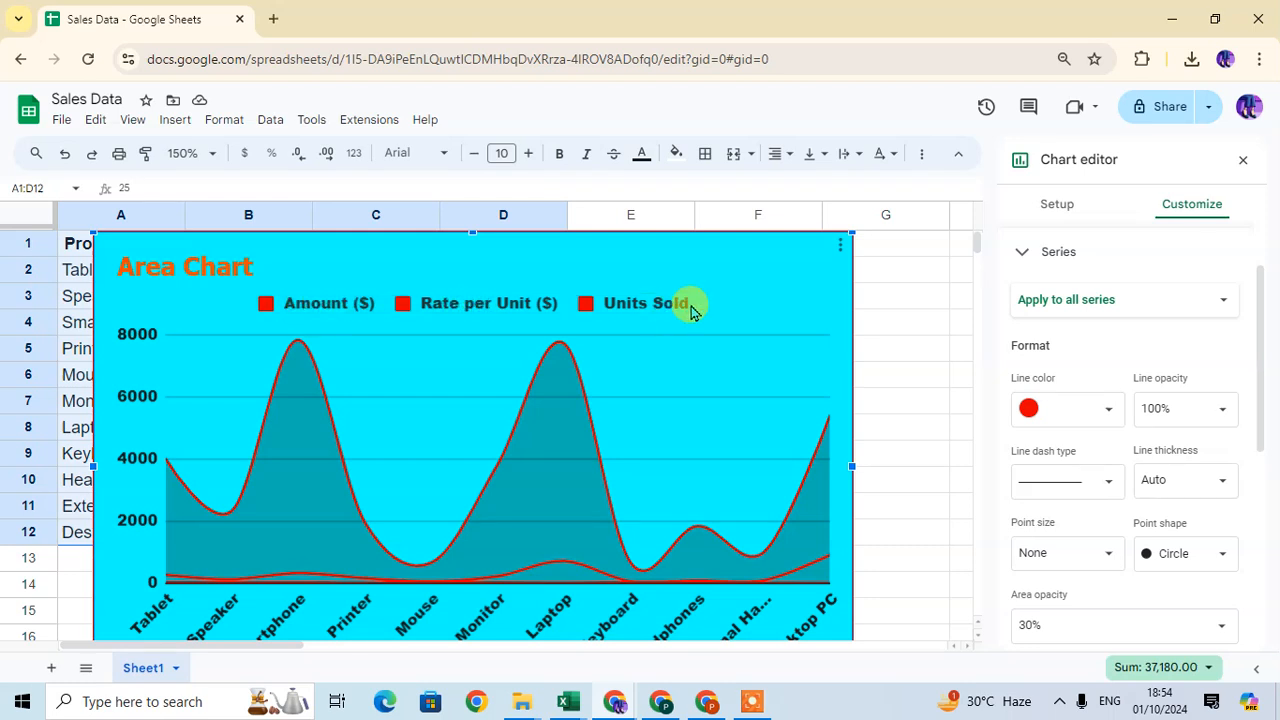
# Set the line color of the Units Sold series to dark blue
pyautogui.click(1219, 309)
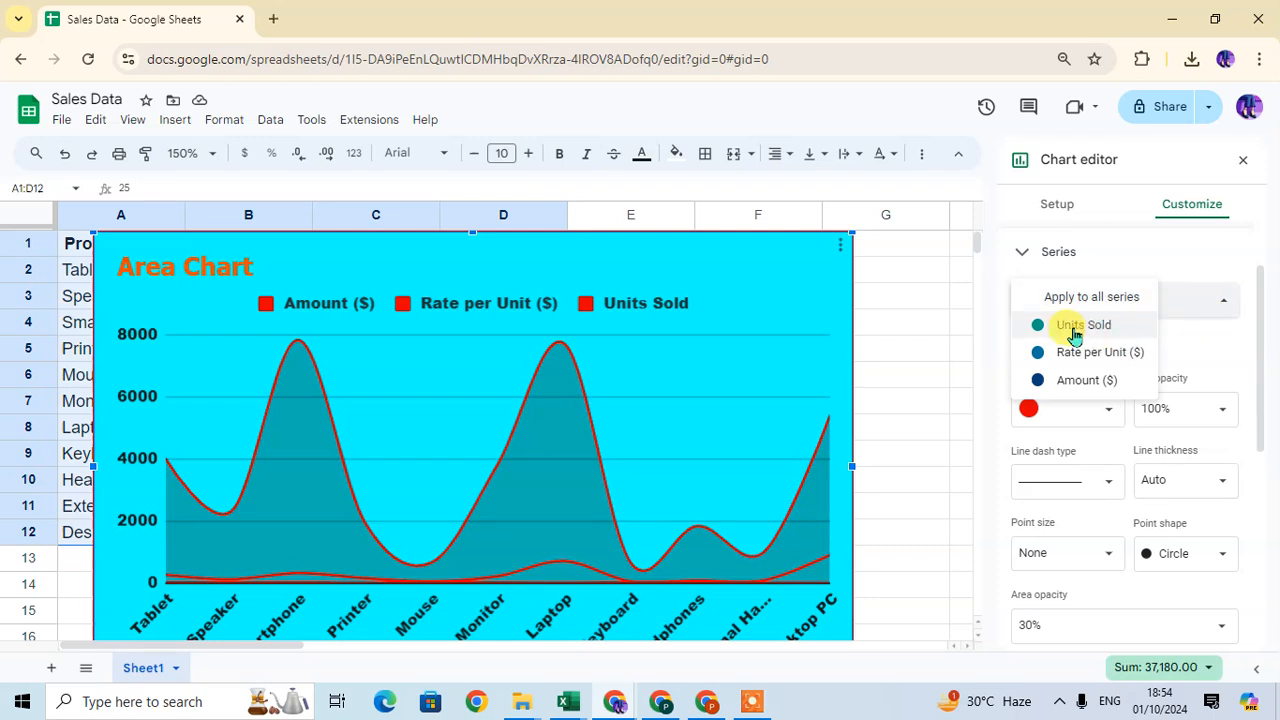
pyautogui.click(1073, 330)
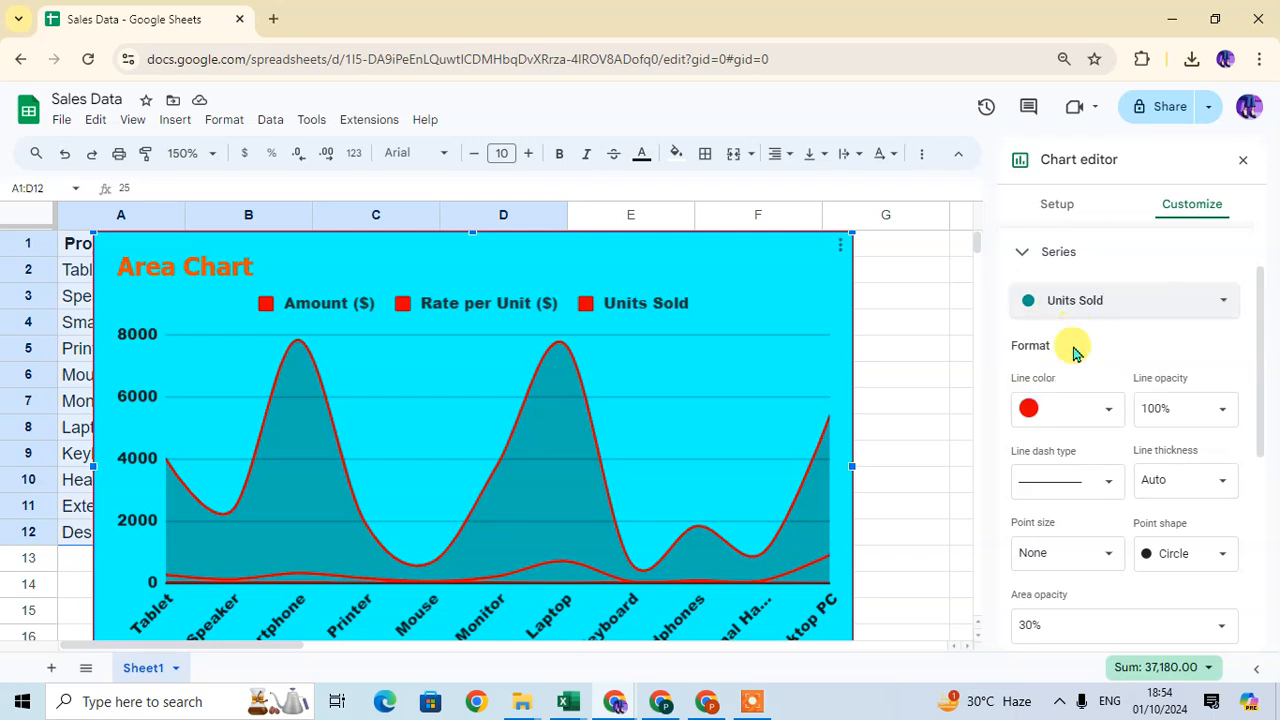
pyautogui.click(1062, 410)
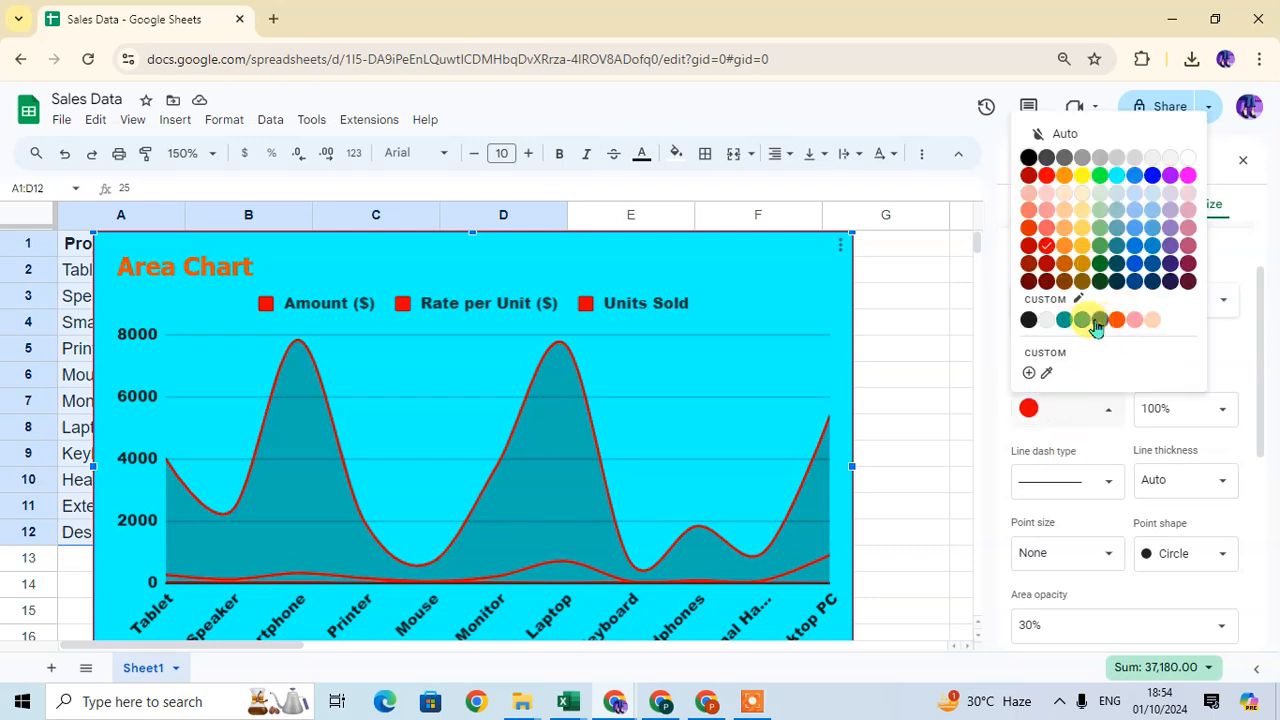
pyautogui.click(1097, 320)
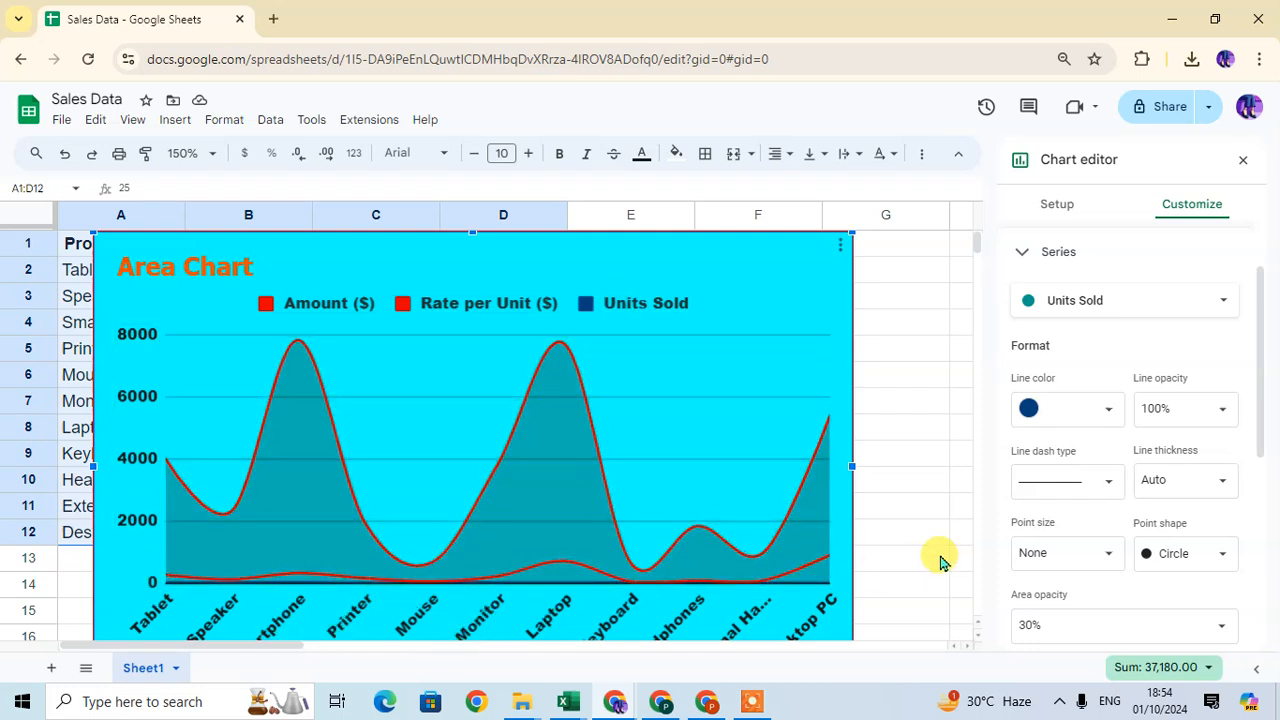
# Set the line color of the Rate per Unit ($) series to dark magenta
pyautogui.click(1093, 310)
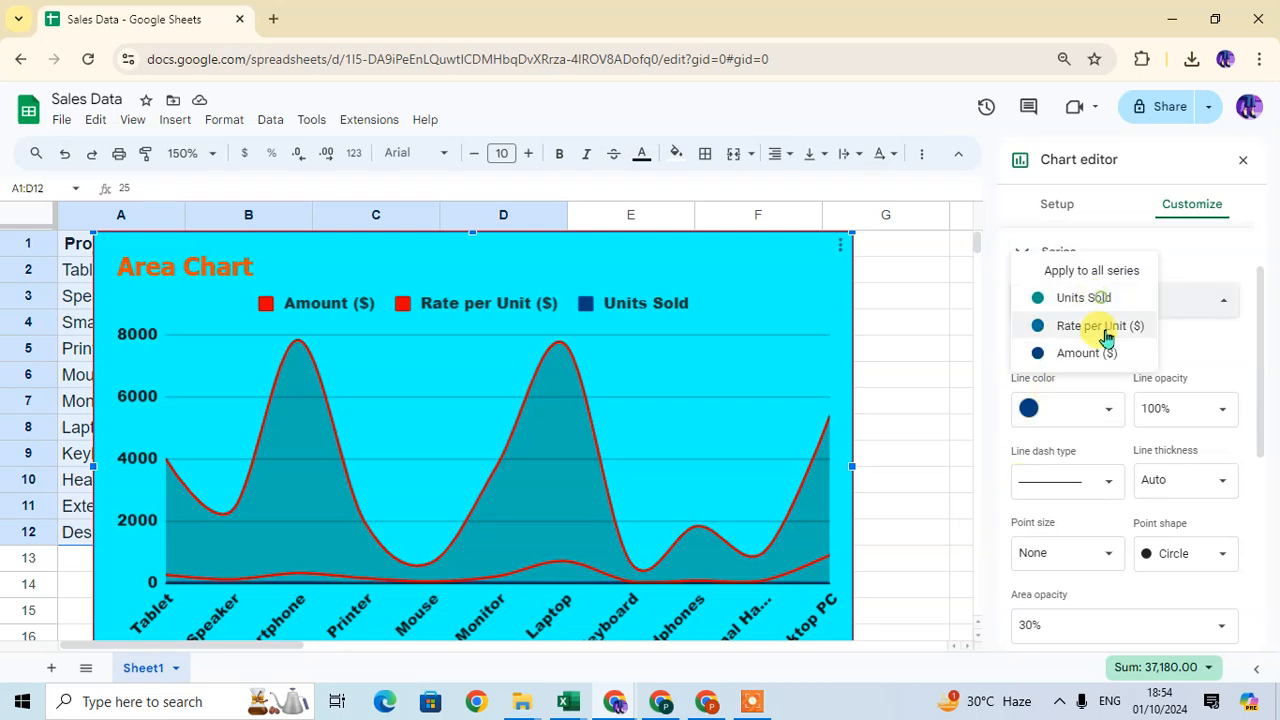
pyautogui.click(1104, 327)
pyautogui.click(1103, 410)
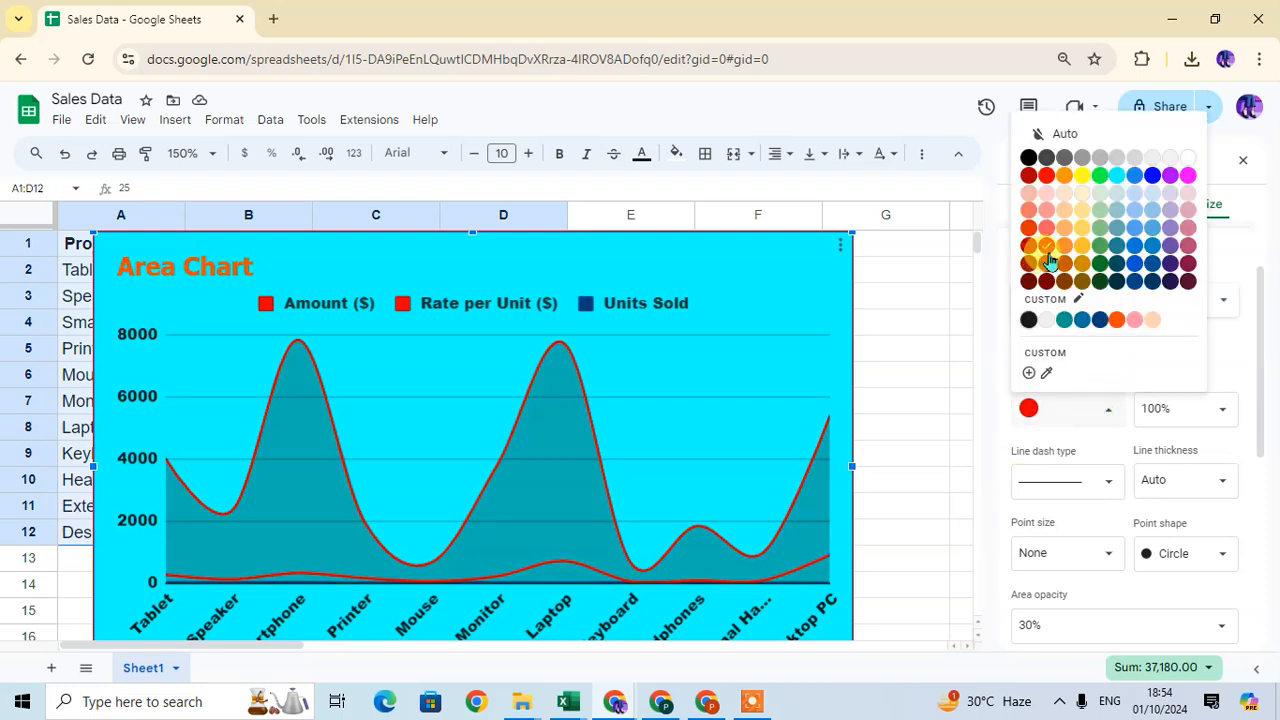
pyautogui.click(1187, 265)
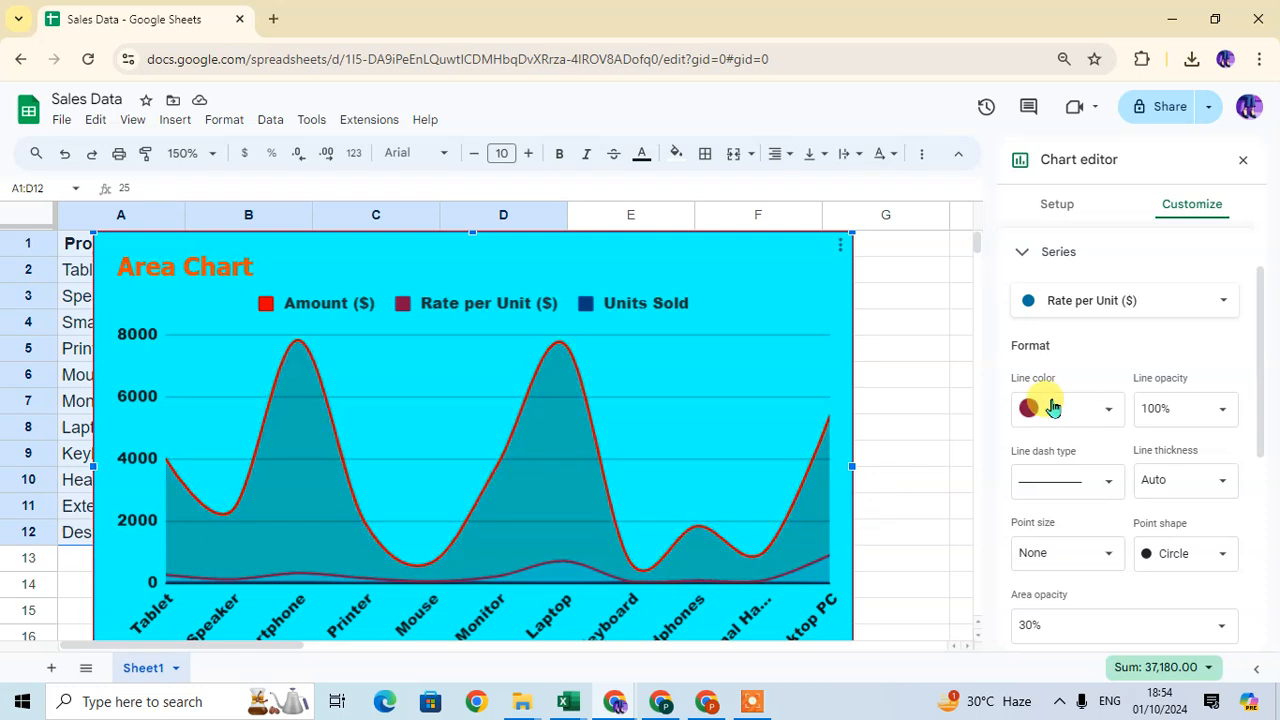
# Set the line opacity of the Rate per Unit ($) series to 90%
pyautogui.click(1094, 302)
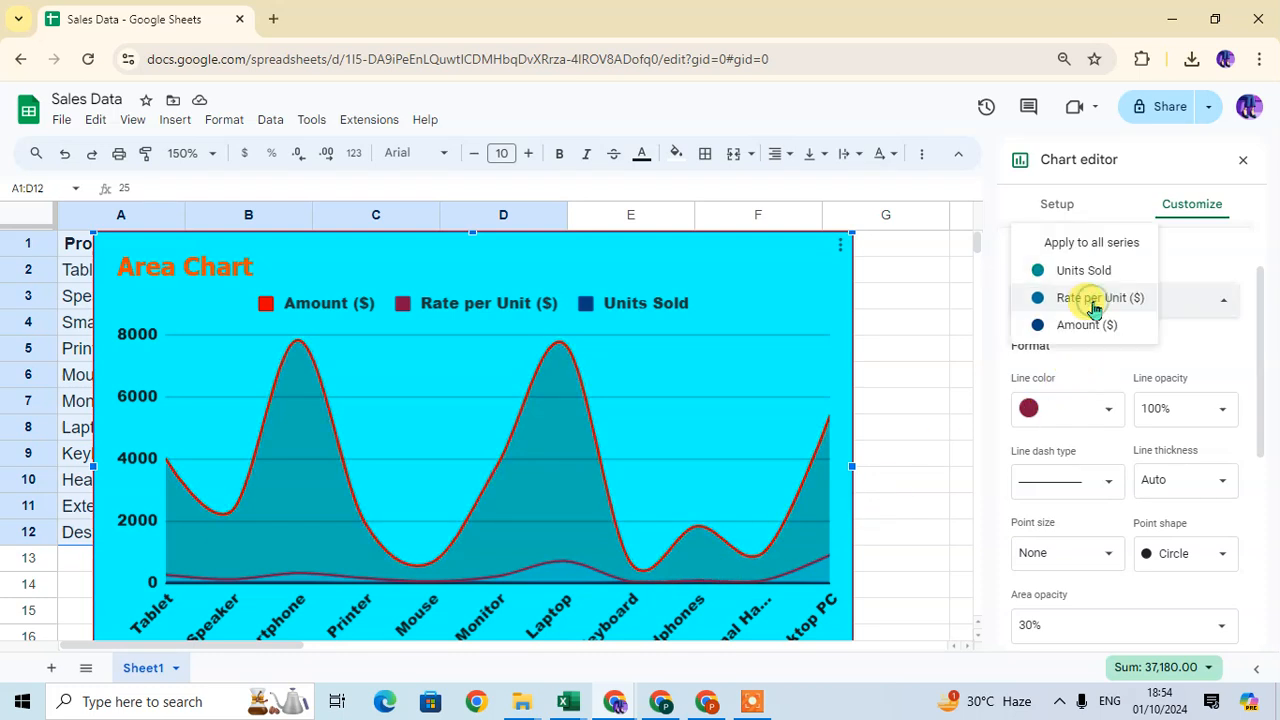
pyautogui.click(1080, 374)
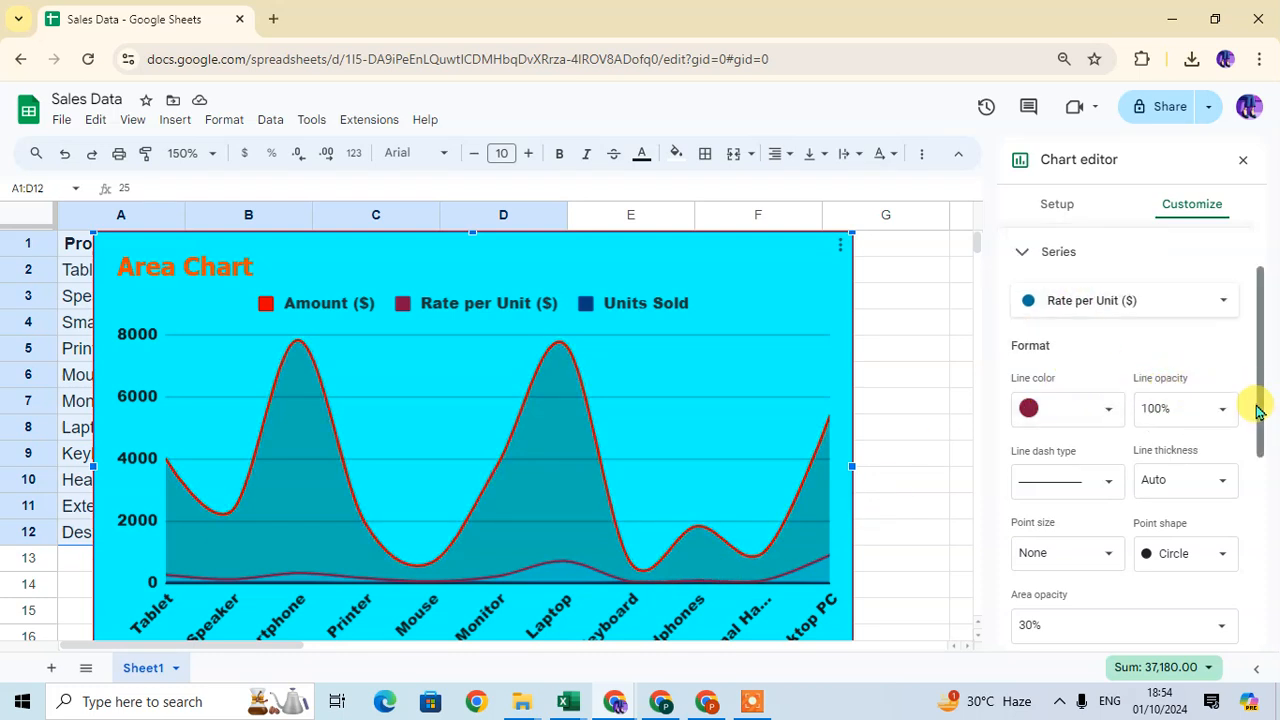
pyautogui.click(1220, 416)
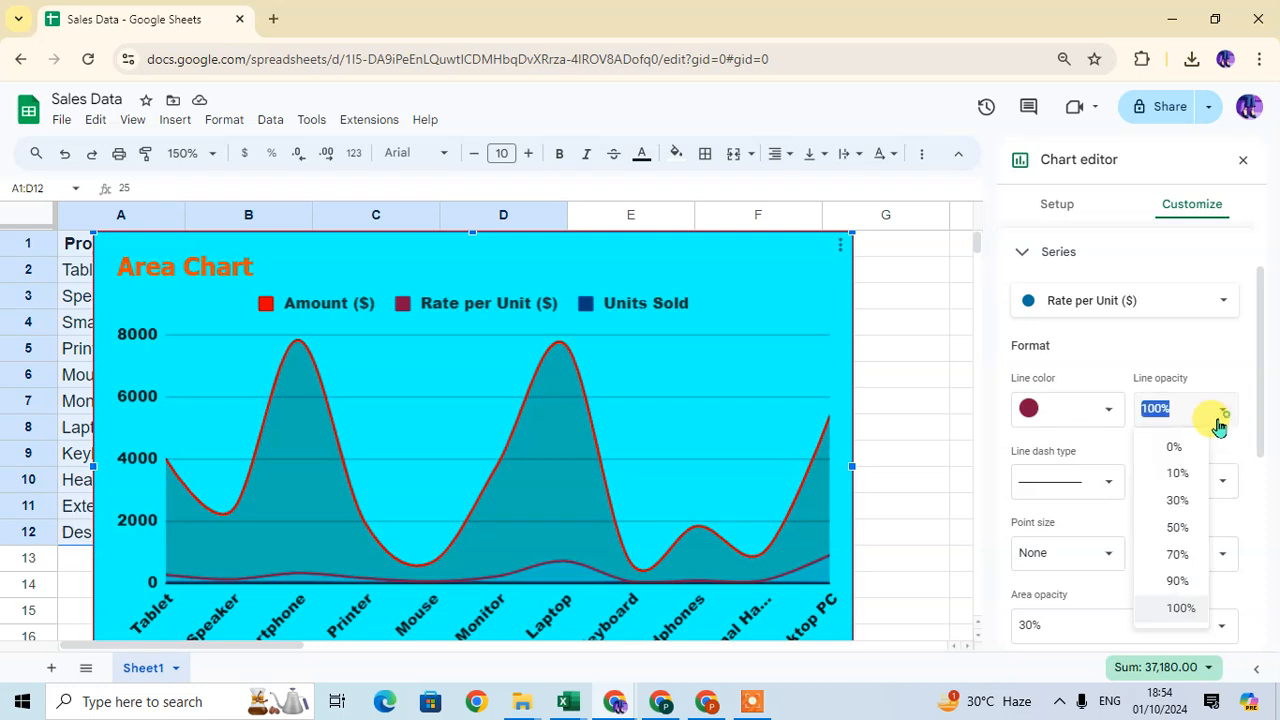
pyautogui.click(1182, 580)
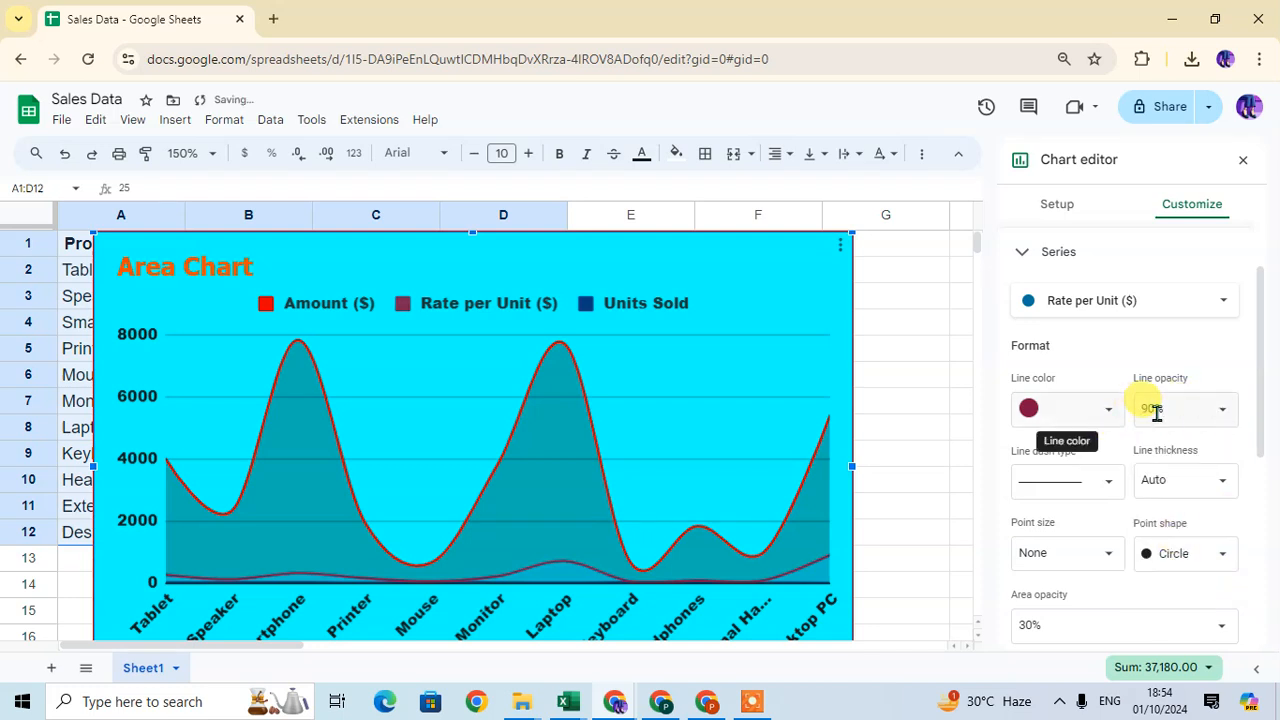
# Give the Rate per Unit ($) series a dotted line with a thickness of 8px
pyautogui.scroll(-1, 1064, 410)
pyautogui.scroll(-3, 1064, 410)
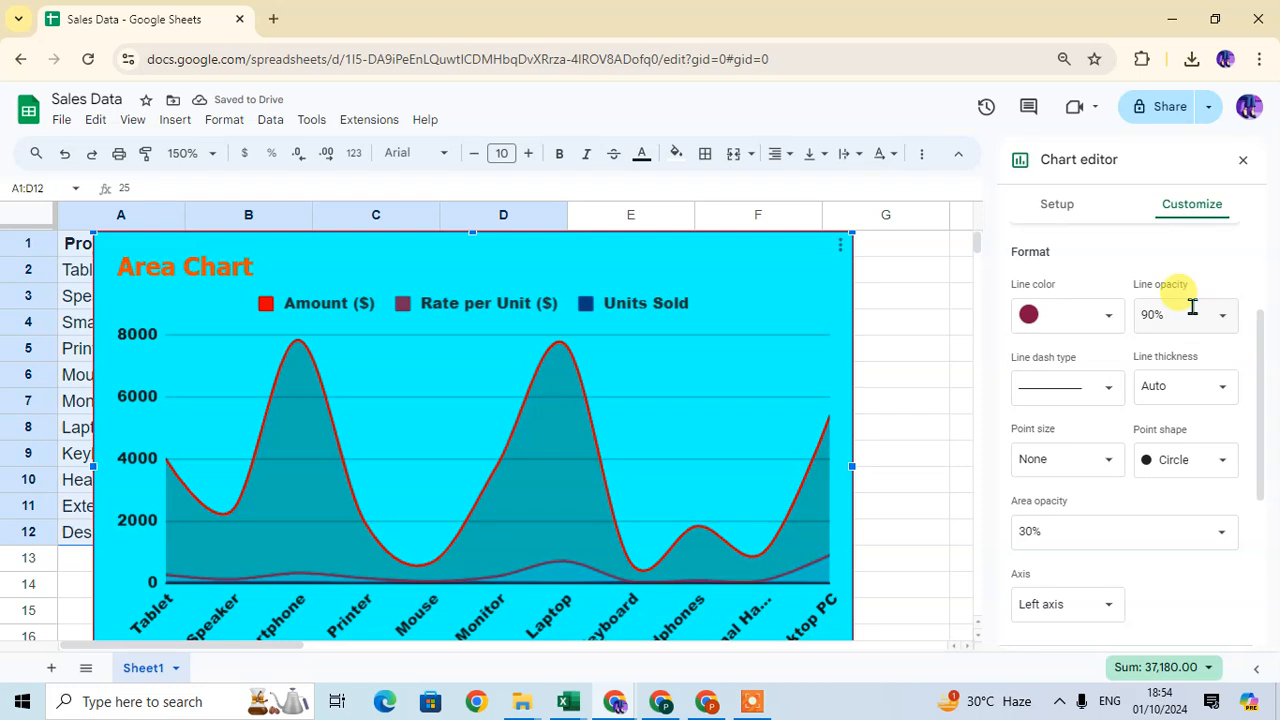
pyautogui.click(1100, 388)
pyautogui.click(1090, 423)
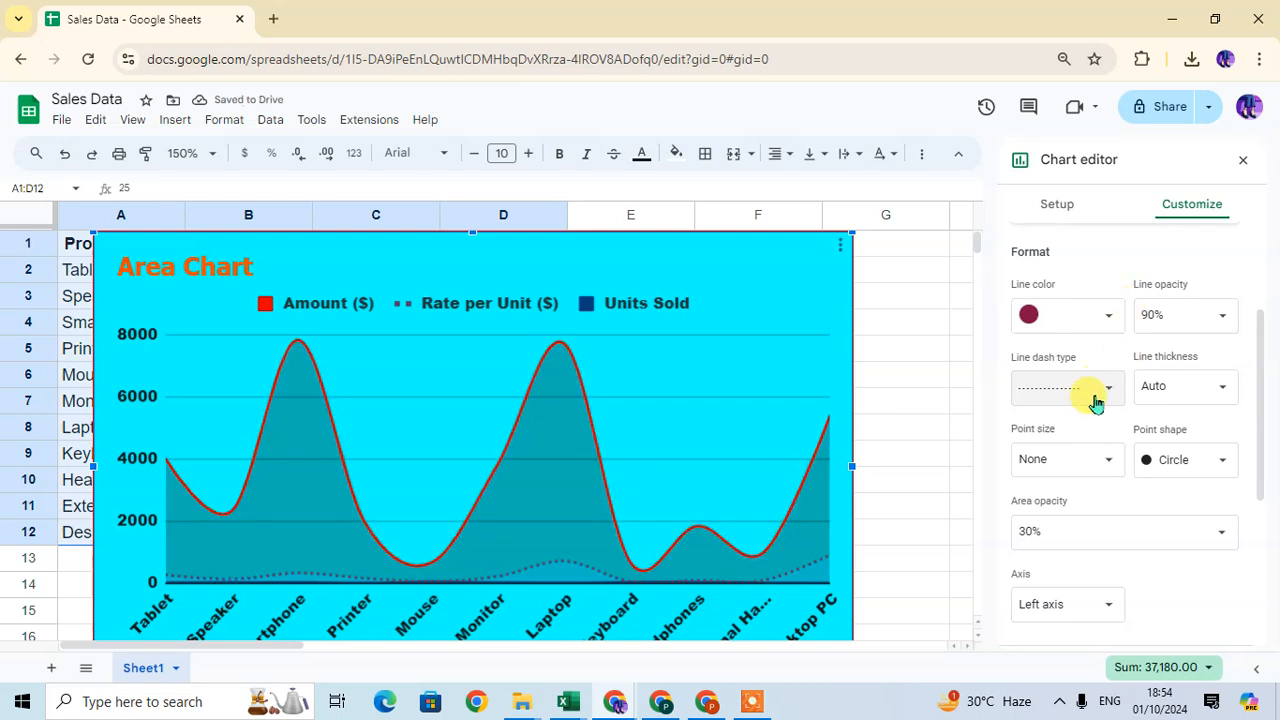
pyautogui.click(1233, 397)
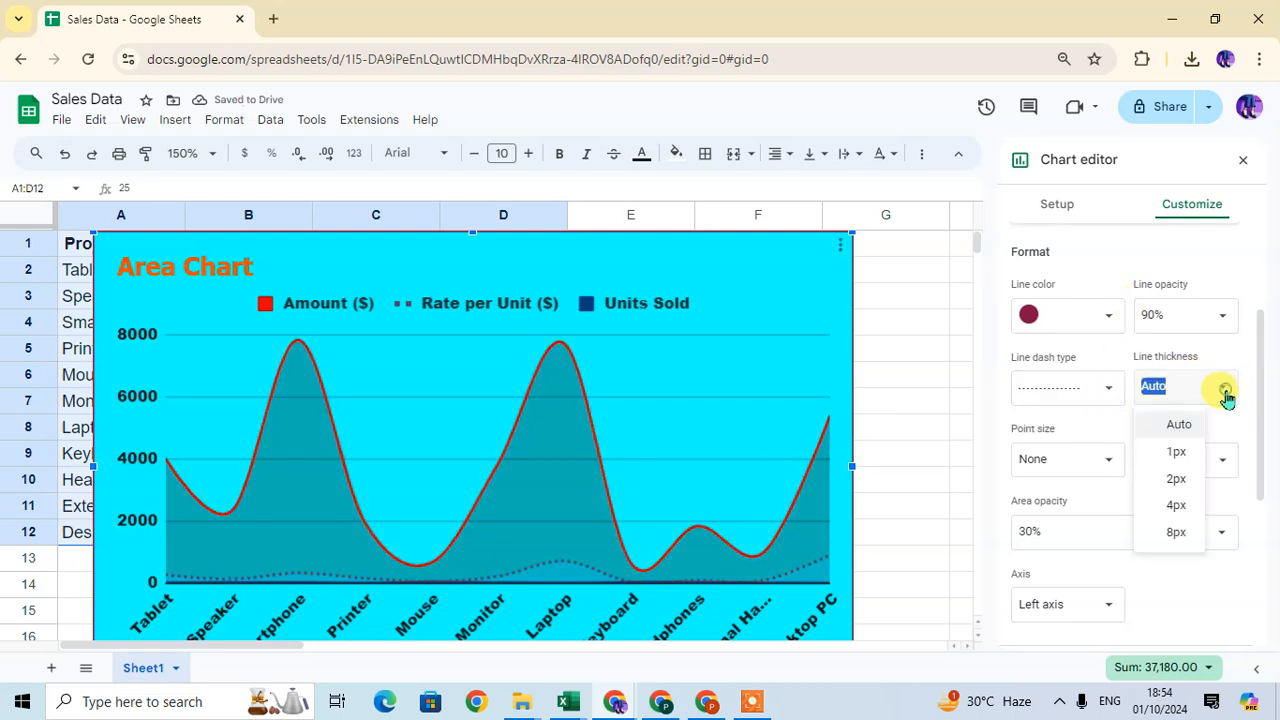
pyautogui.click(1188, 536)
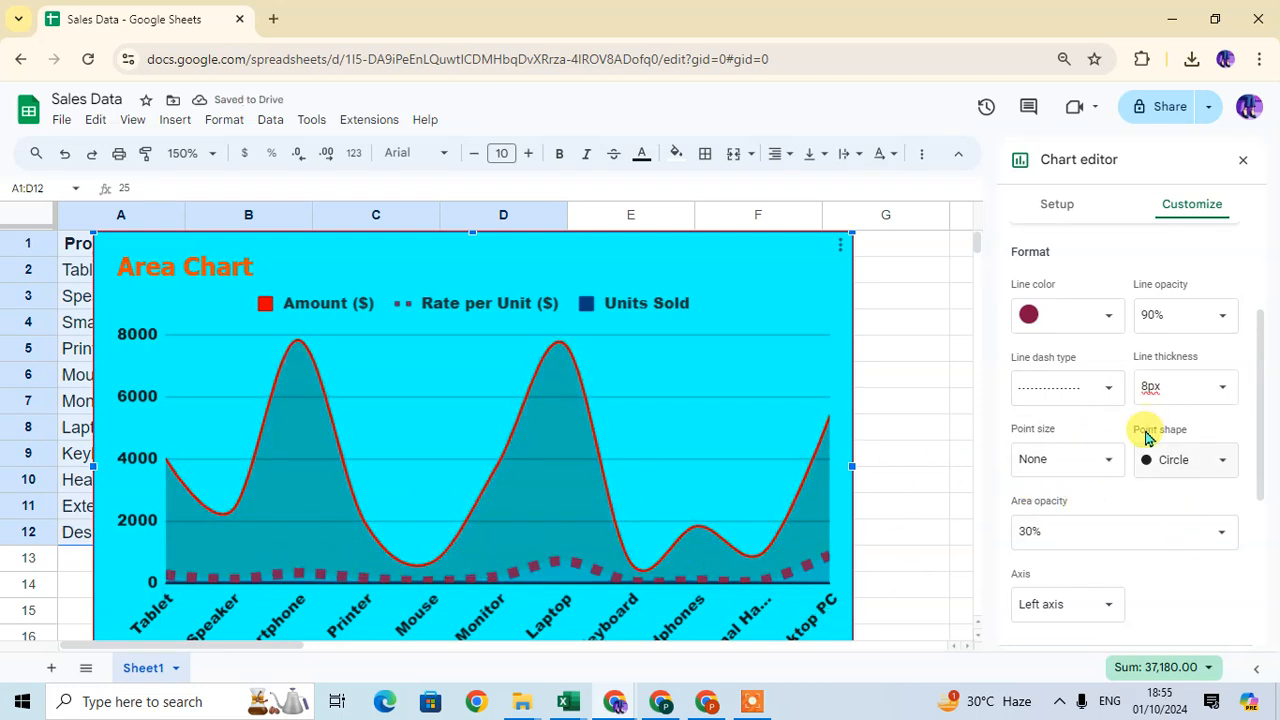
# Set the point shape of the Rate per Unit ($) series to Star after trying Square
pyautogui.scroll(1, 1114, 400)
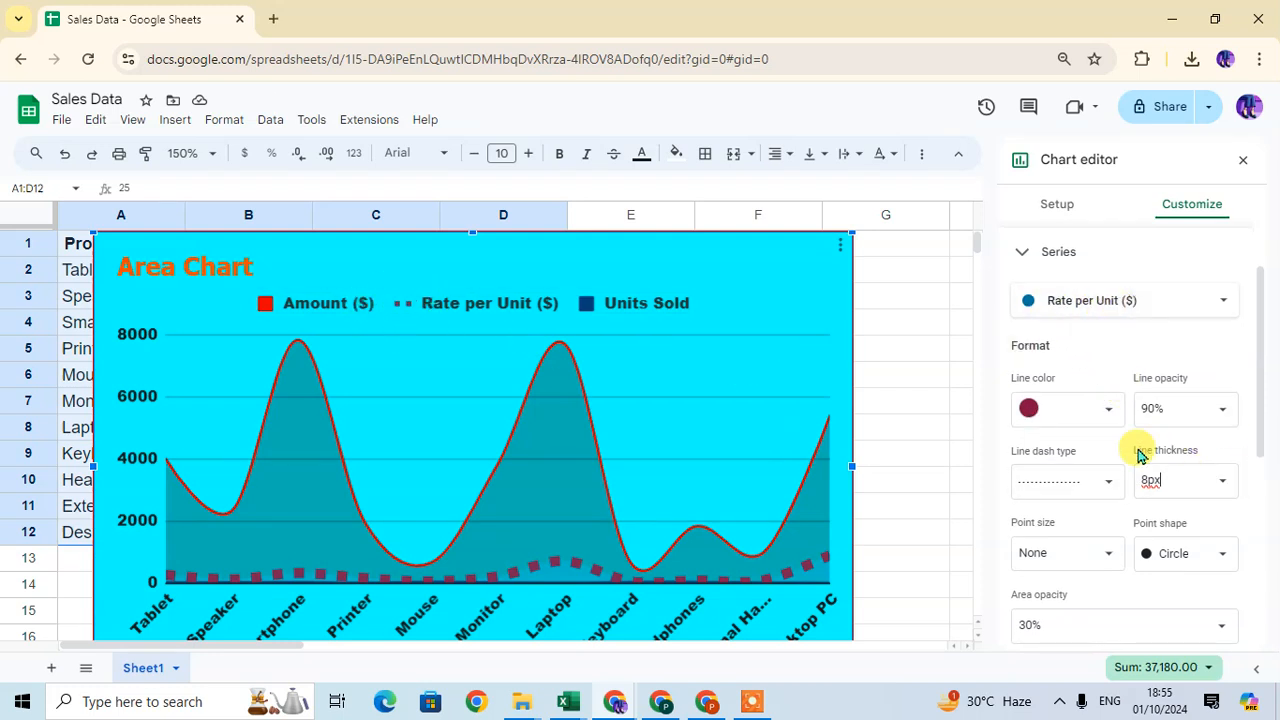
pyautogui.scroll(-1, 1116, 490)
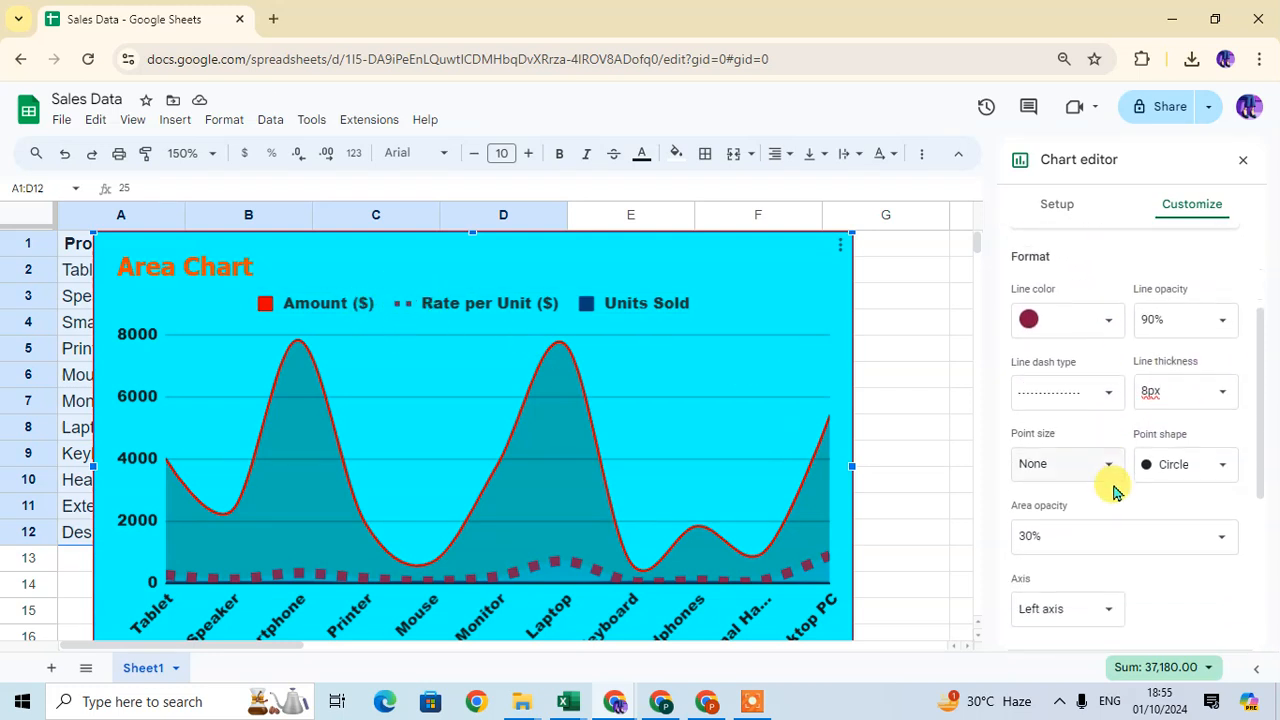
pyautogui.click(1212, 472)
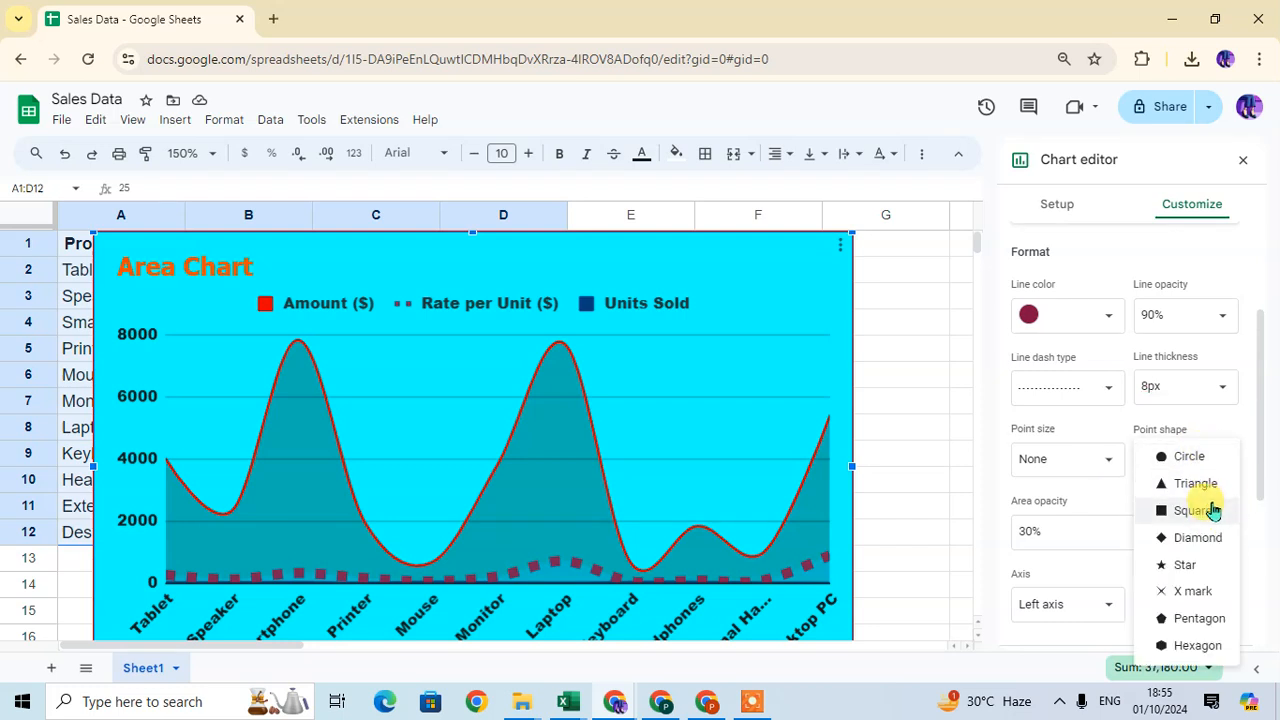
pyautogui.click(1210, 508)
pyautogui.click(1195, 468)
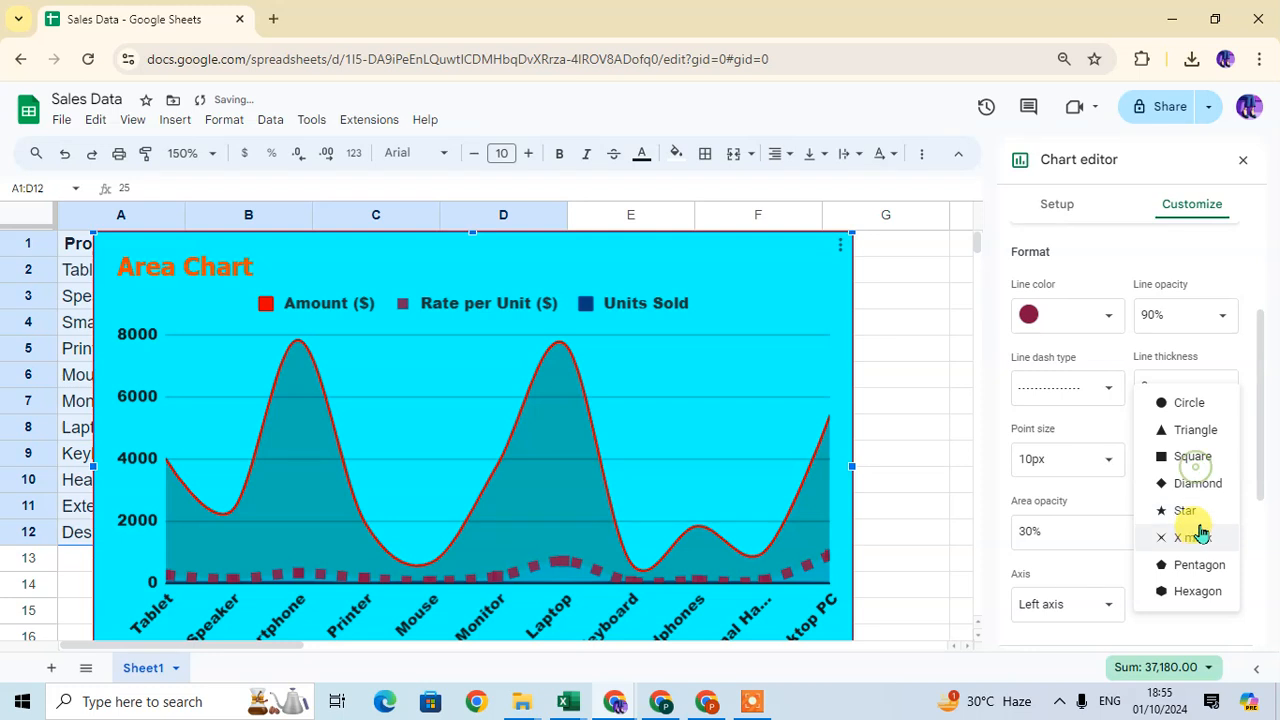
pyautogui.click(1198, 512)
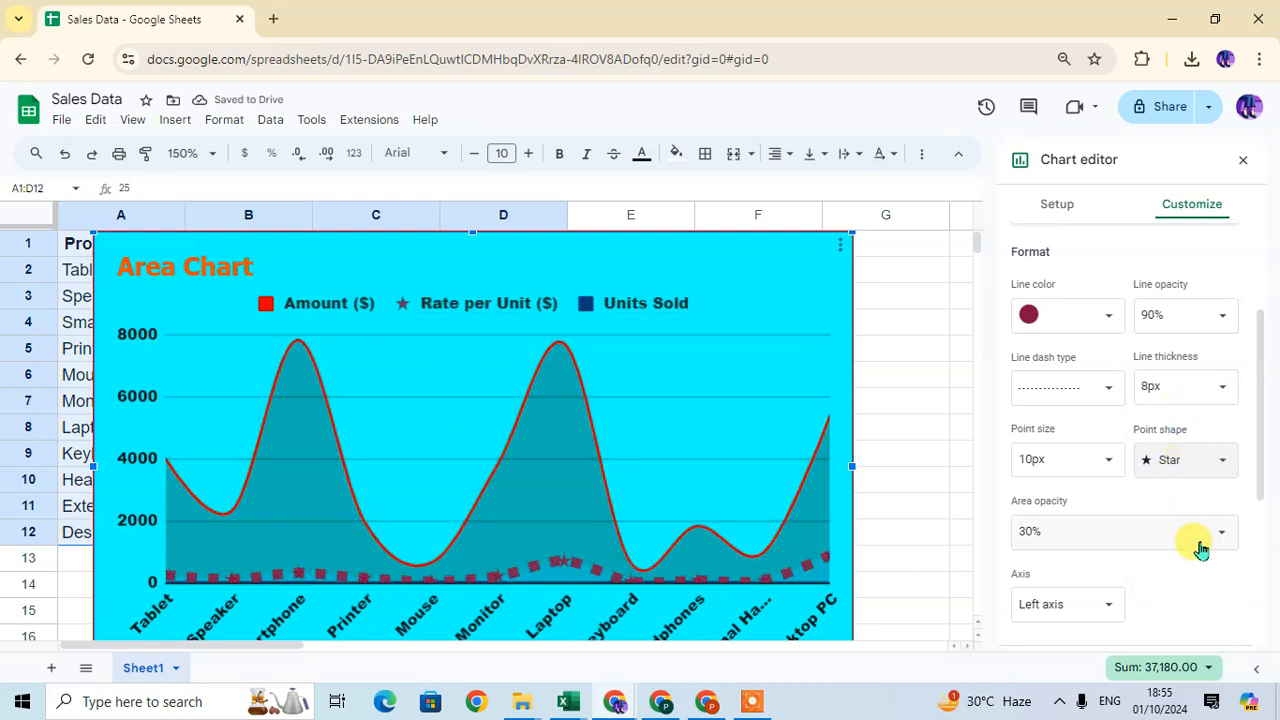
# Try plotting the Rate per Unit ($) series on the right axis and return it to the left axis
pyautogui.scroll(-3, 1186, 563)
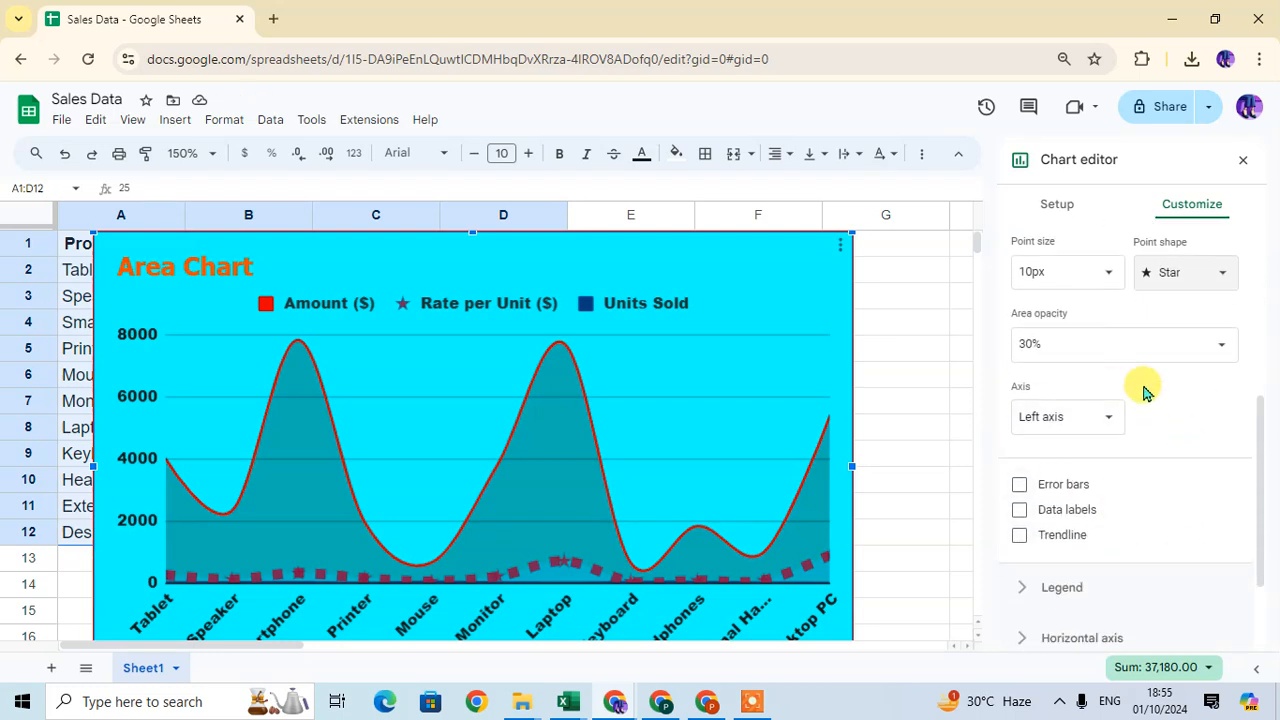
pyautogui.click(1108, 424)
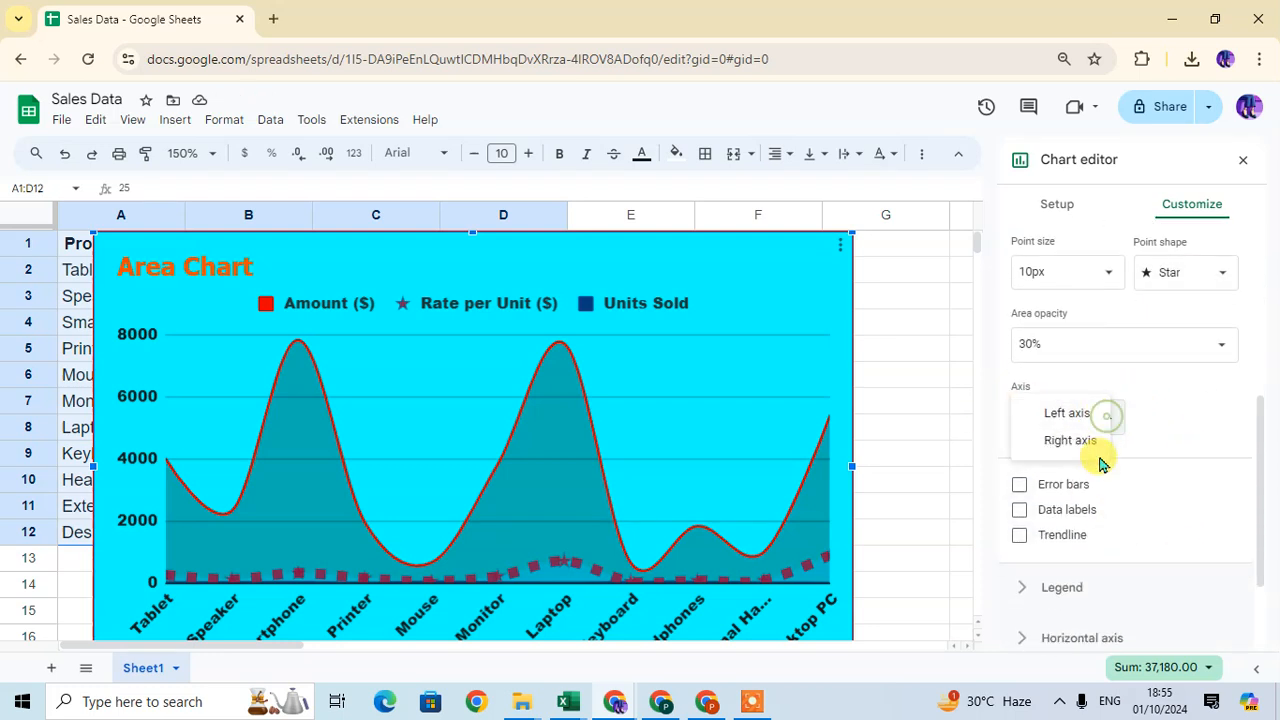
pyautogui.click(1089, 443)
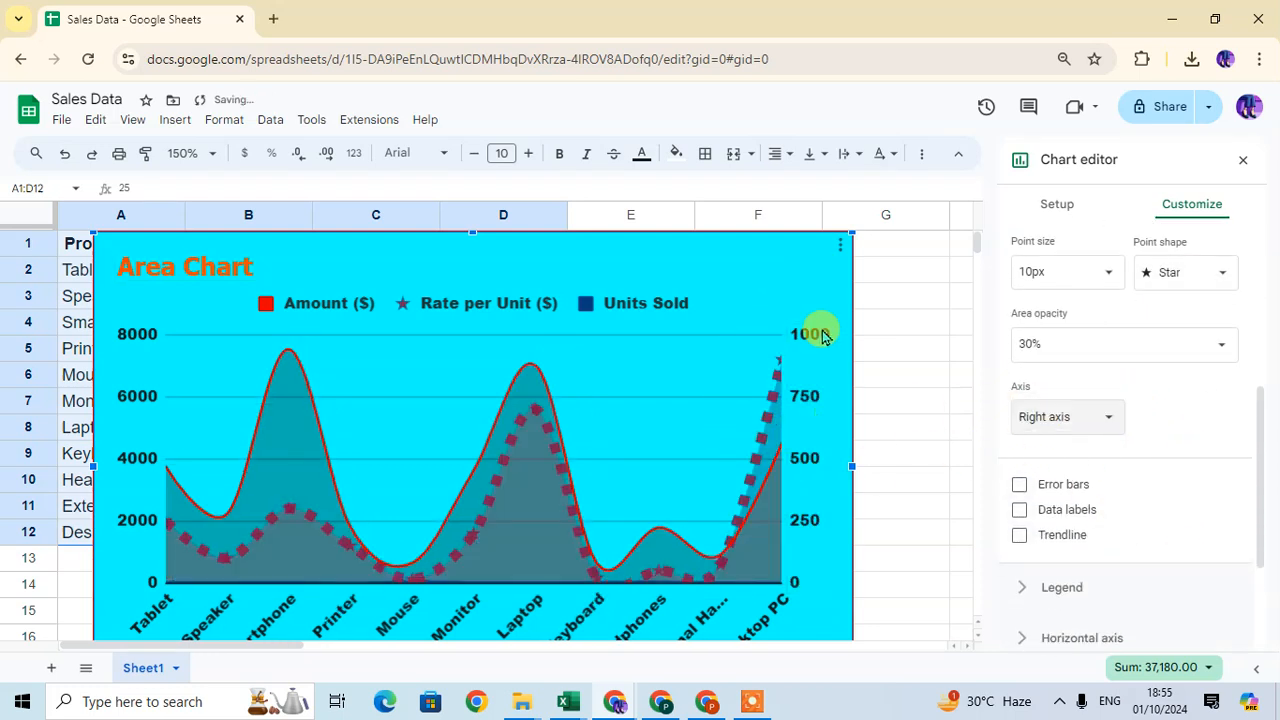
pyautogui.click(1095, 428)
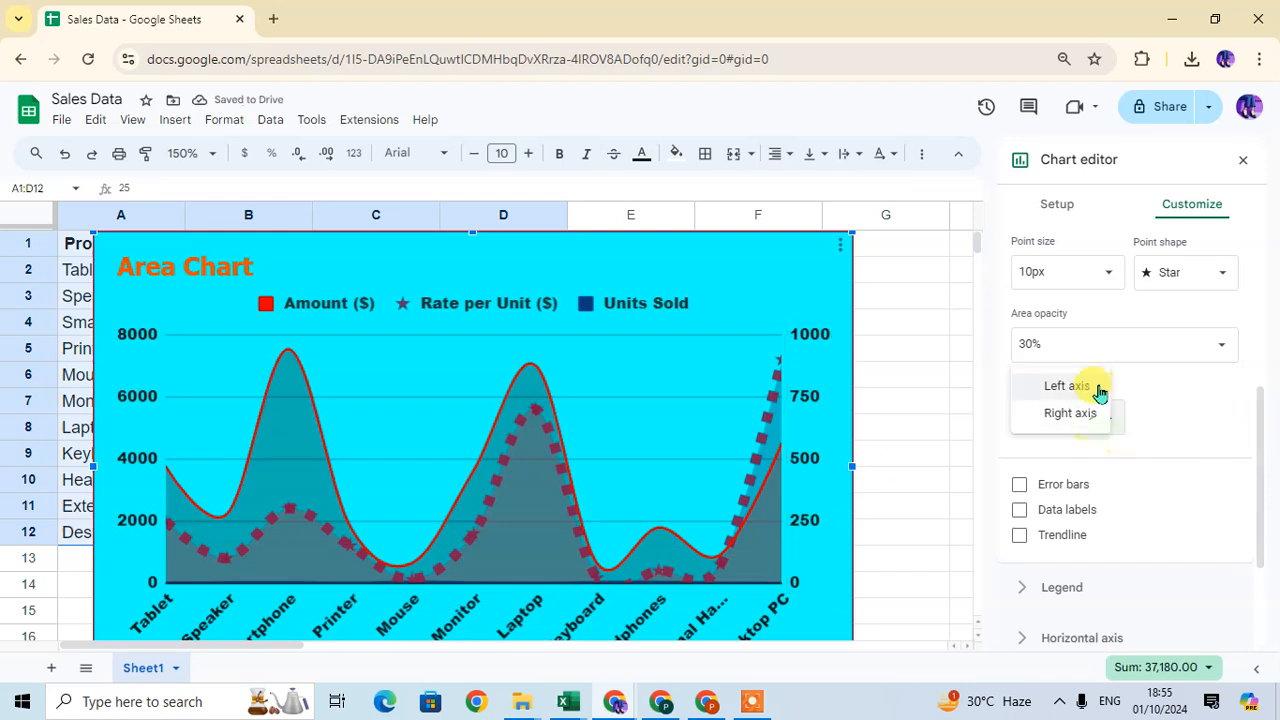
pyautogui.click(1115, 386)
# Try out data labels on the Rate per Unit ($) series and turn them off again
pyautogui.scroll(-1, 1100, 518)
pyautogui.scroll(-1, 1097, 520)
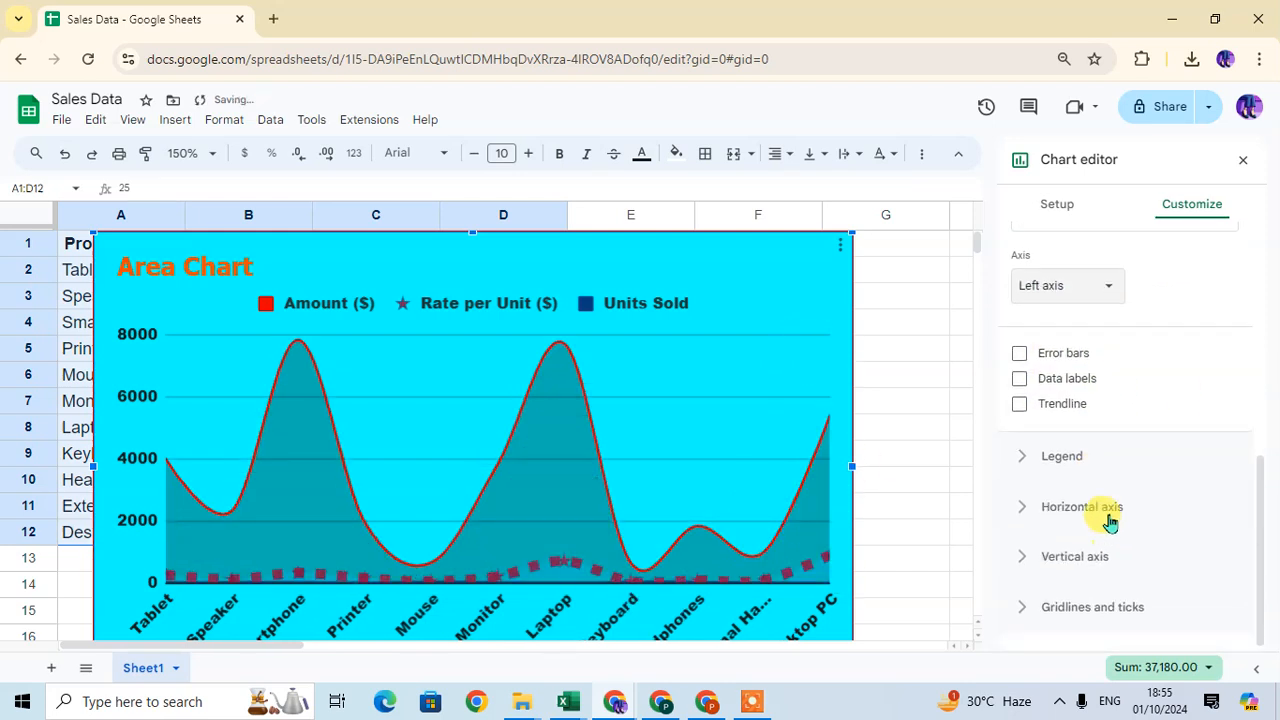
pyautogui.click(1020, 379)
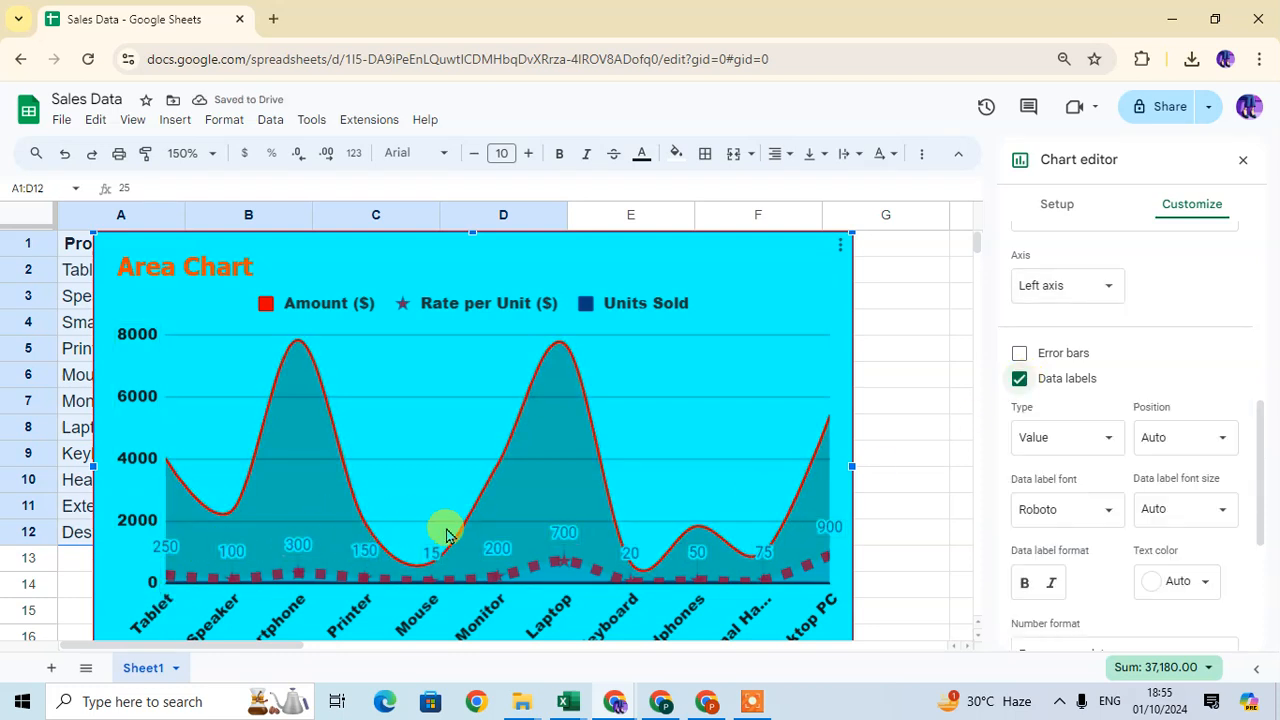
pyautogui.click(1020, 379)
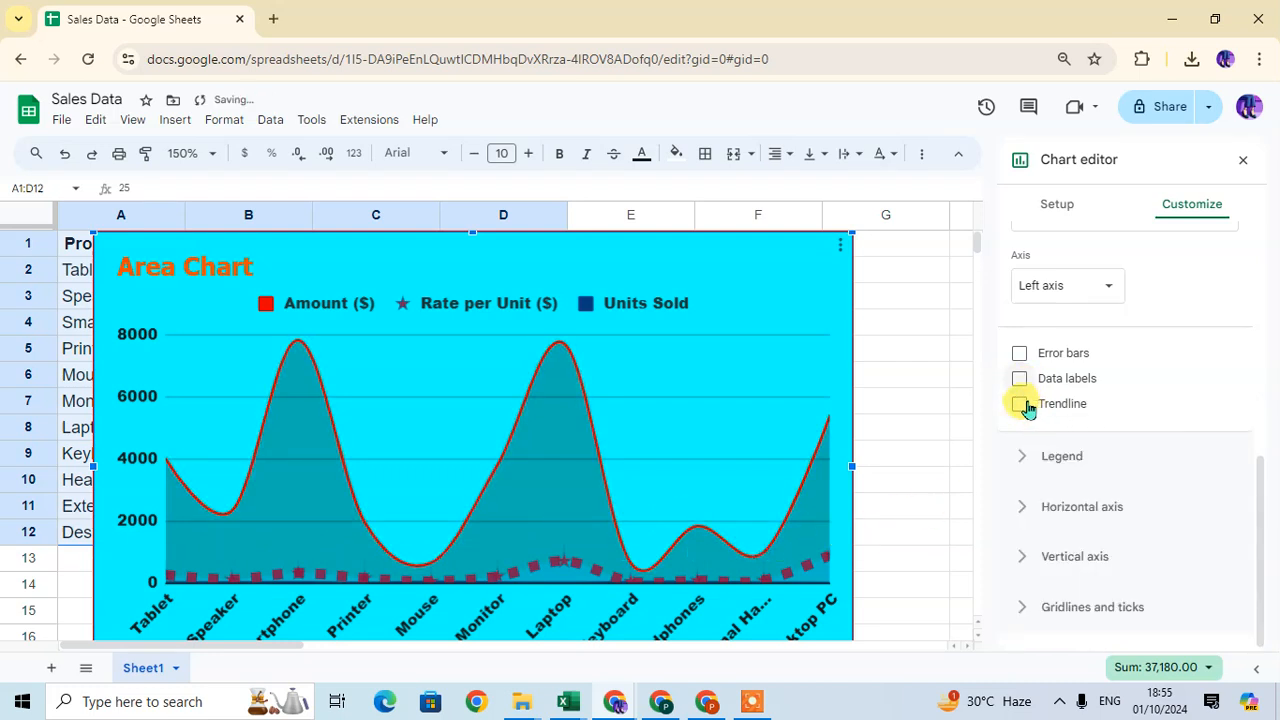
# Try out a trendline on the Rate per Unit ($) series and remove it again
pyautogui.click(1021, 404)
pyautogui.click(1021, 405)
pyautogui.click(1021, 404)
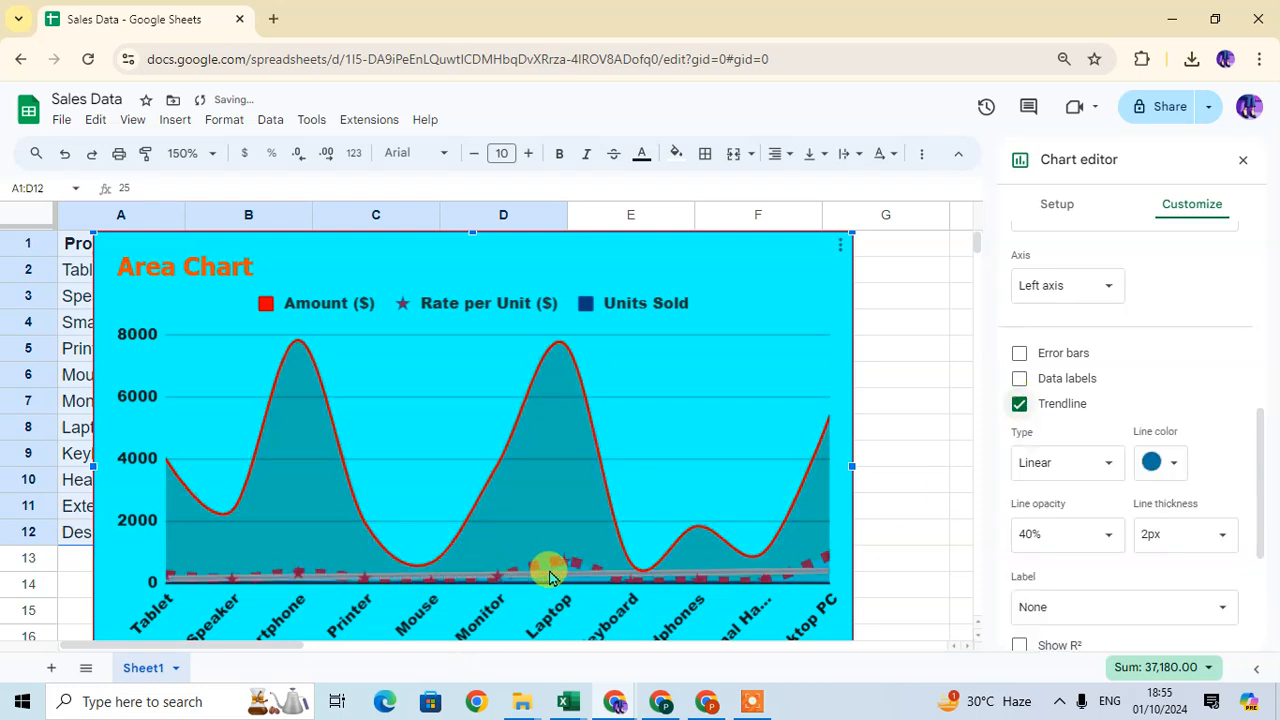
pyautogui.click(1019, 404)
# Try out error bars on the Rate per Unit ($) series and turn them off again
pyautogui.click(1020, 354)
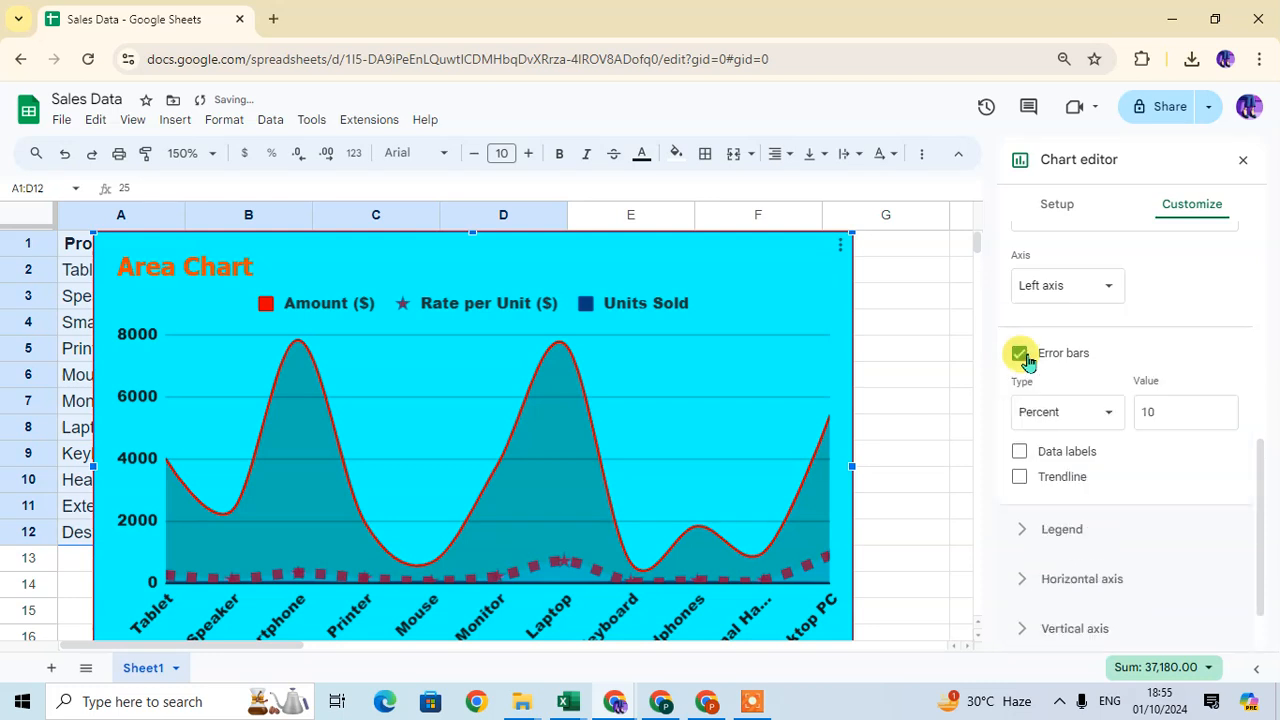
pyautogui.click(1020, 355)
pyautogui.click(1020, 355)
pyautogui.click(1020, 355)
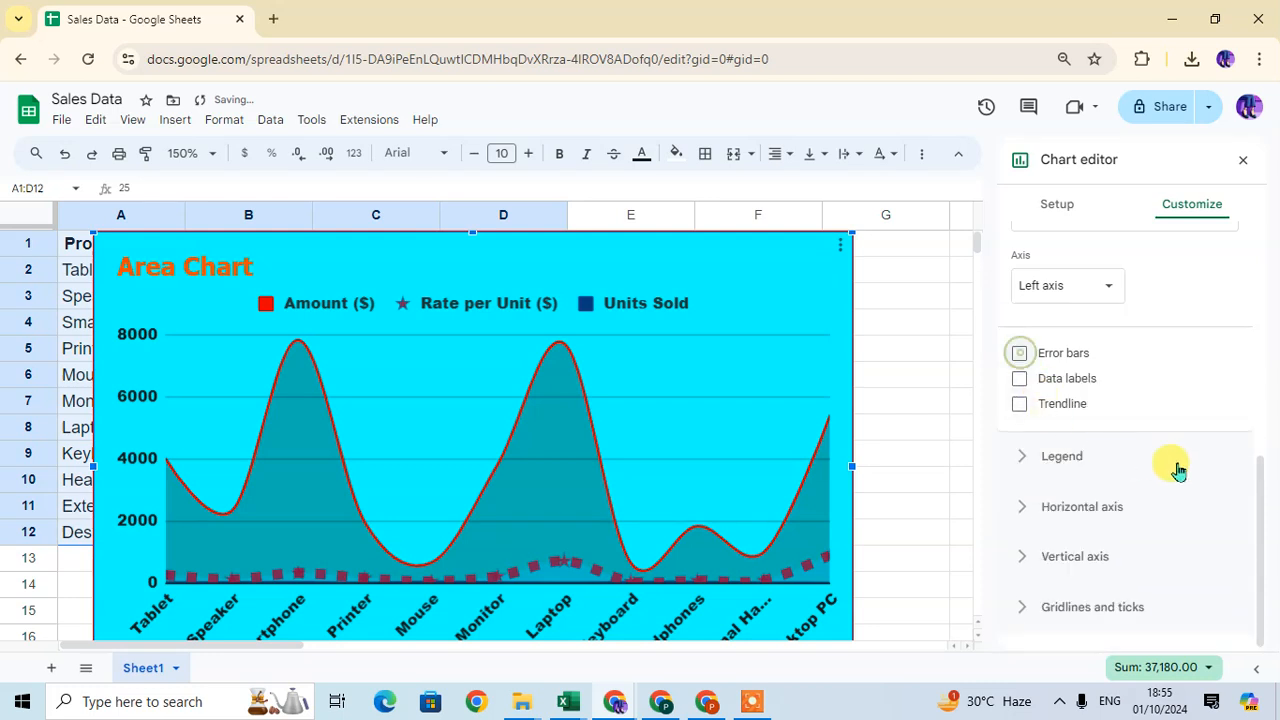
# Set the chart's legend position to Top after trying the Right and Bottom positions
pyautogui.click(1066, 478)
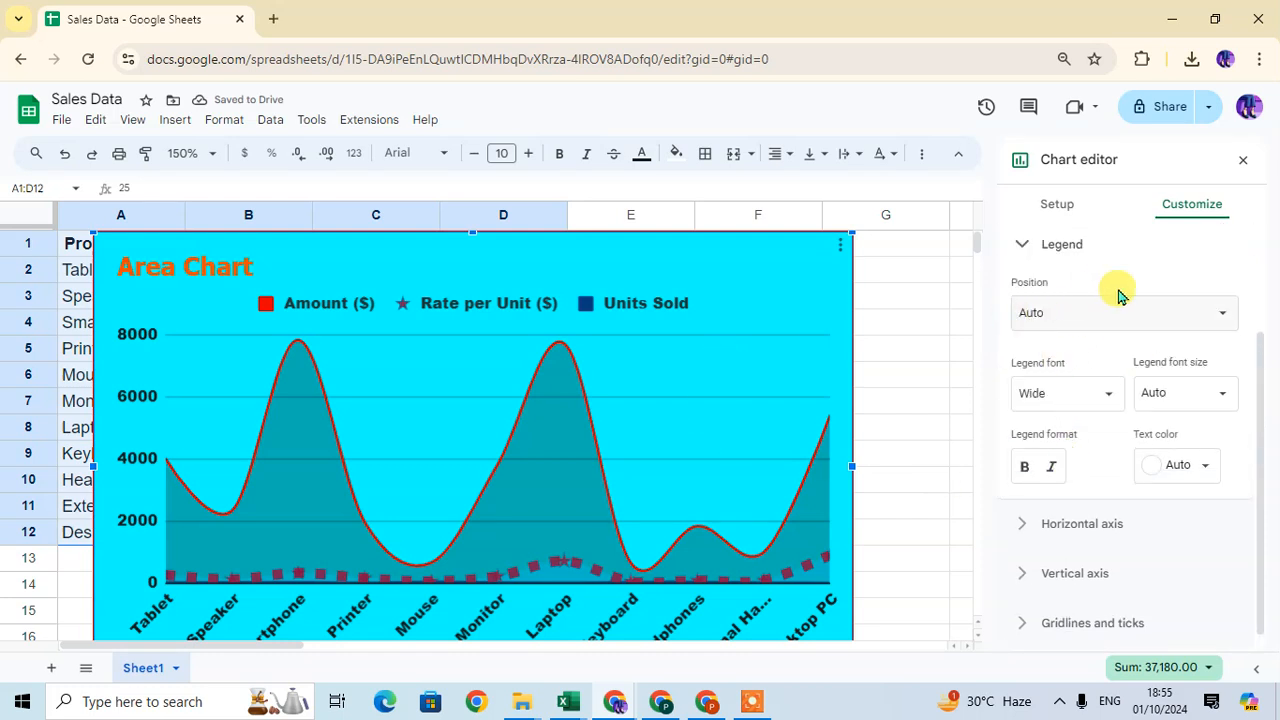
pyautogui.click(1147, 307)
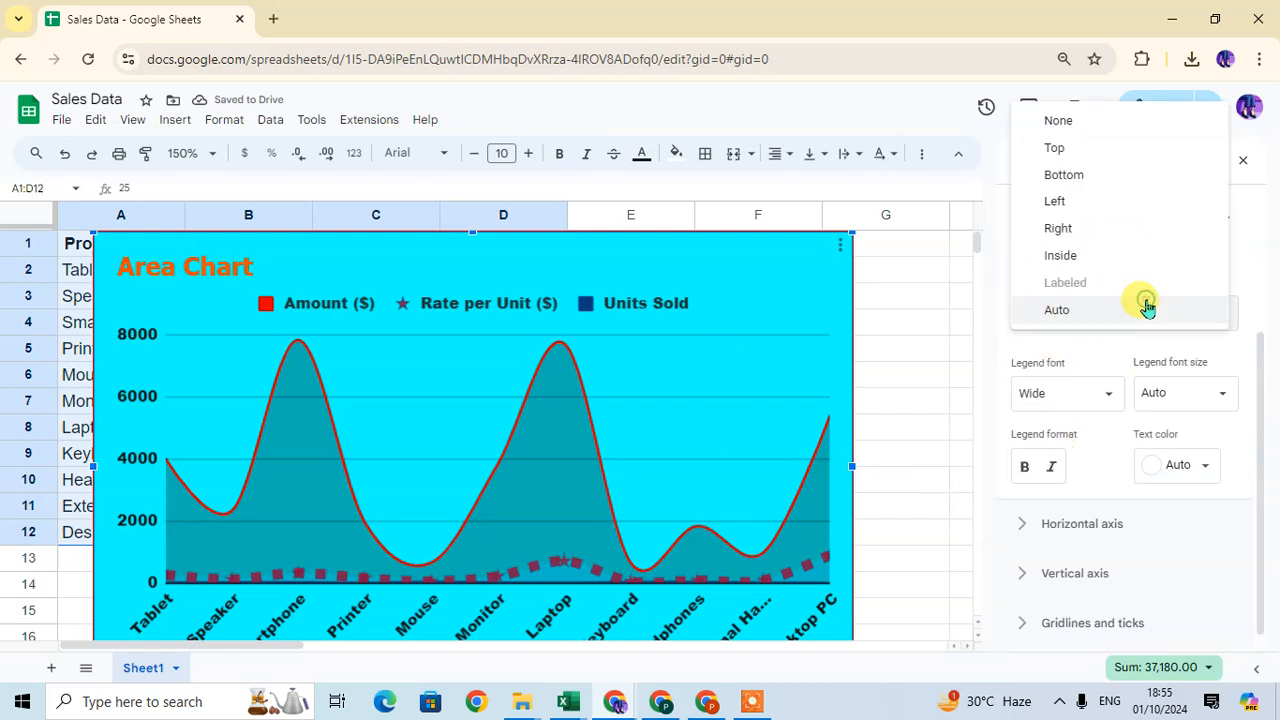
pyautogui.click(1104, 228)
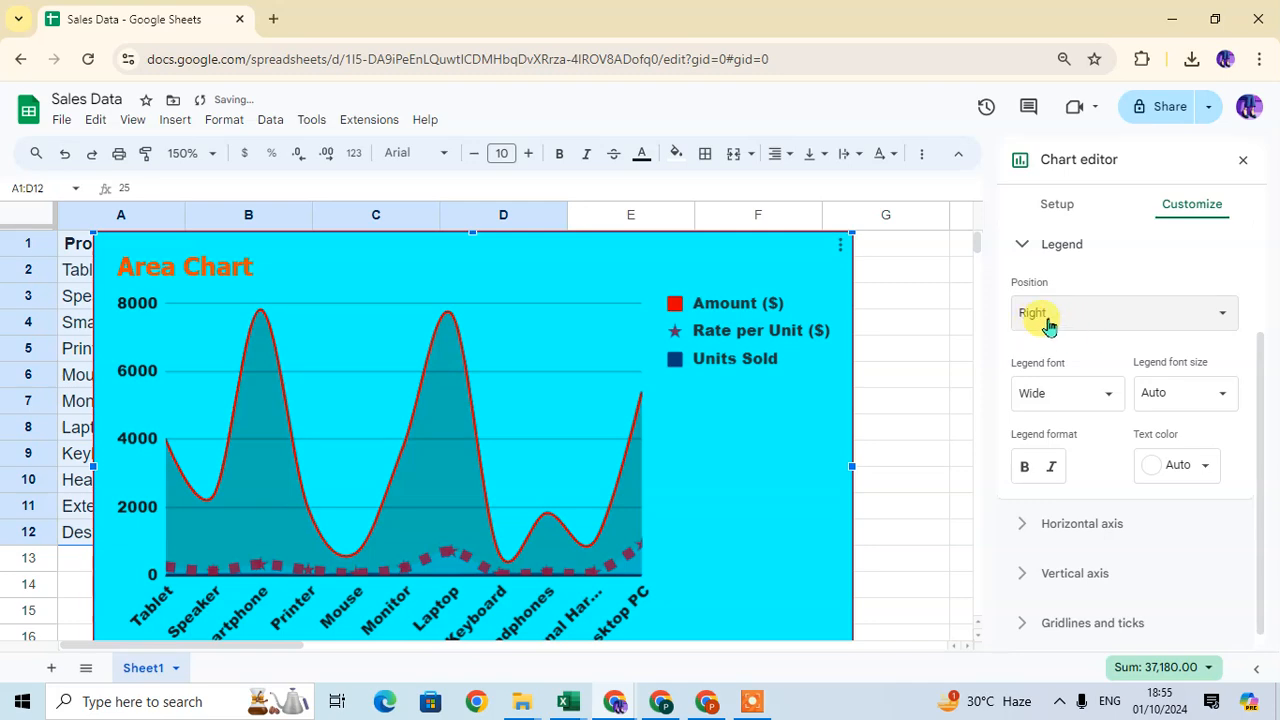
pyautogui.click(1130, 322)
pyautogui.click(1089, 254)
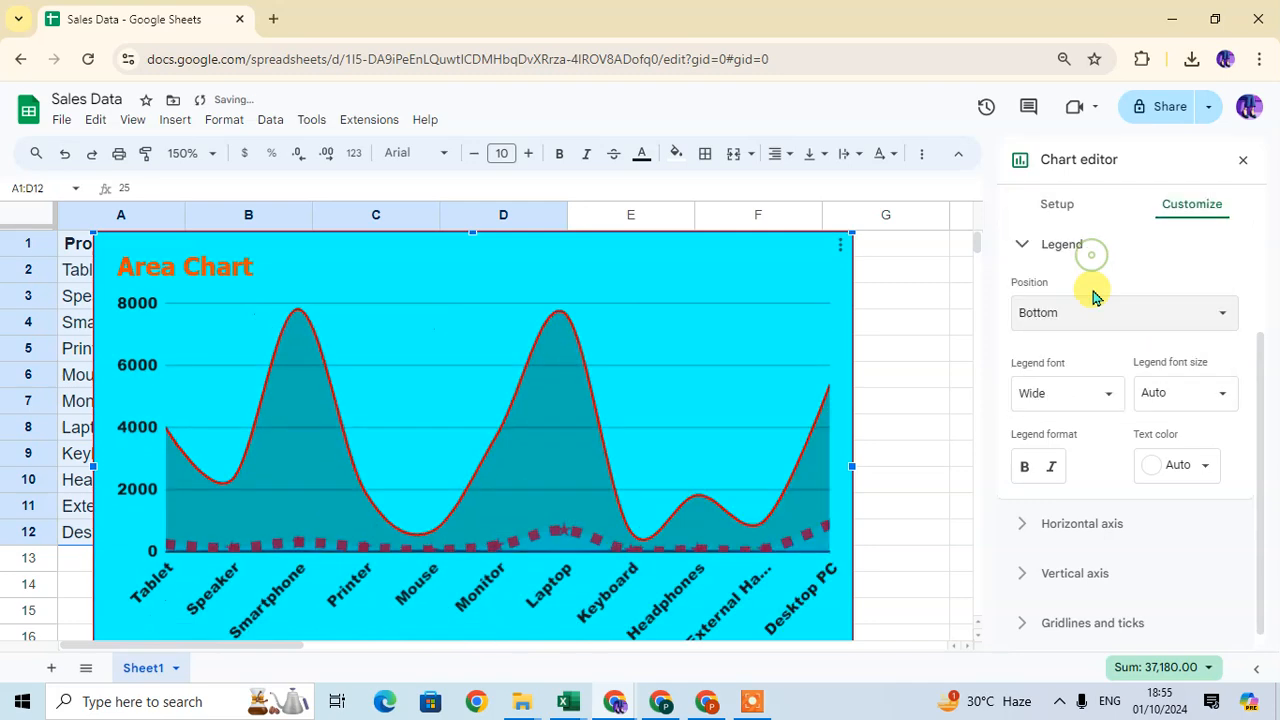
pyautogui.scroll(-3, 514, 486)
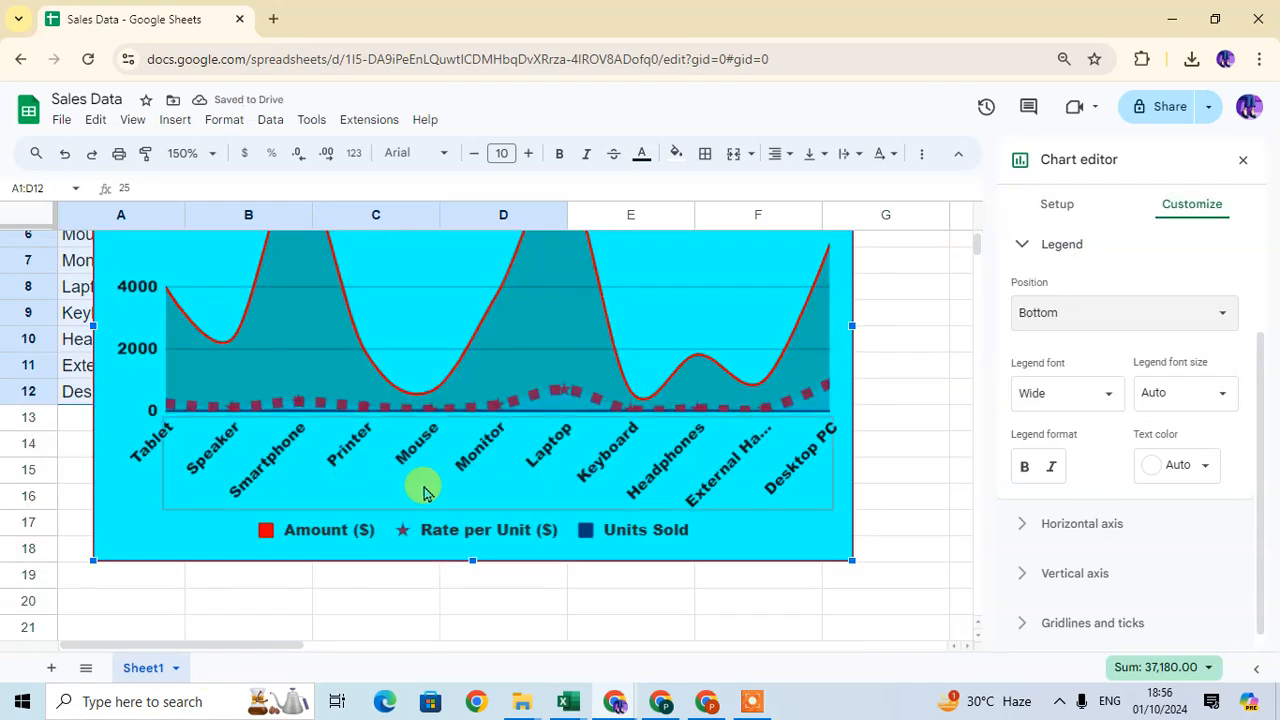
pyautogui.scroll(3, 723, 531)
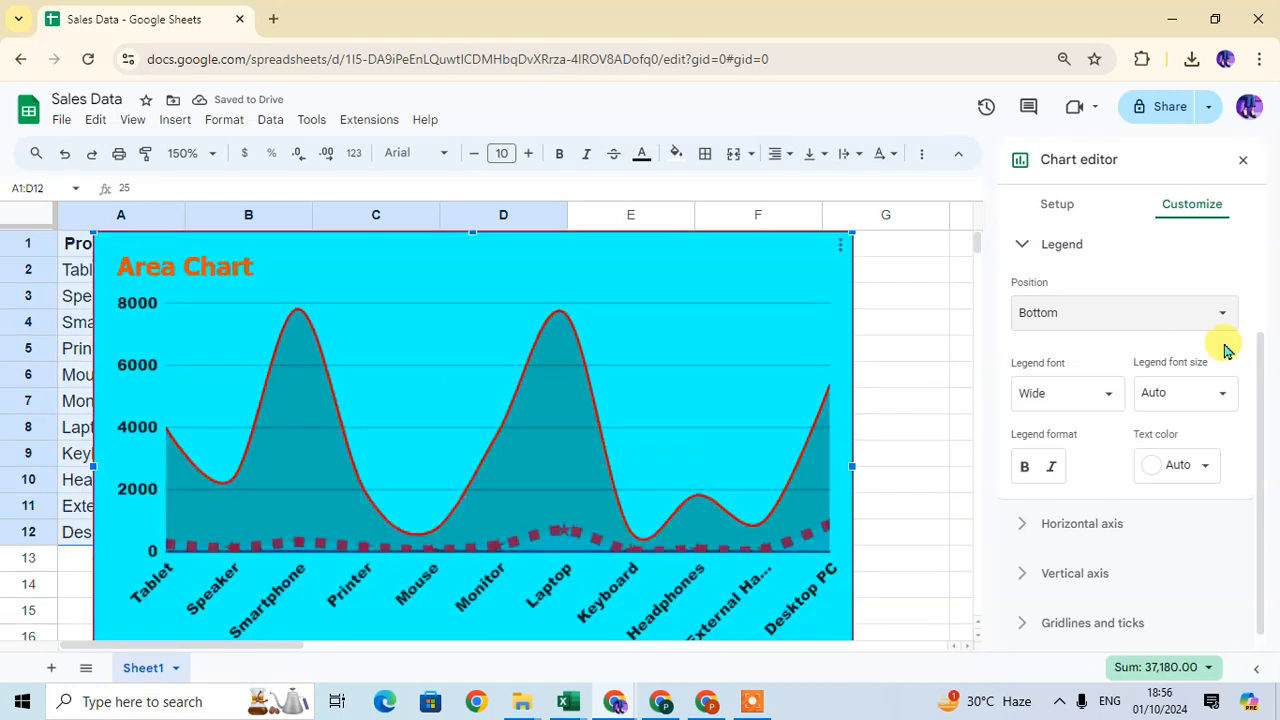
pyautogui.click(1117, 322)
pyautogui.click(1090, 283)
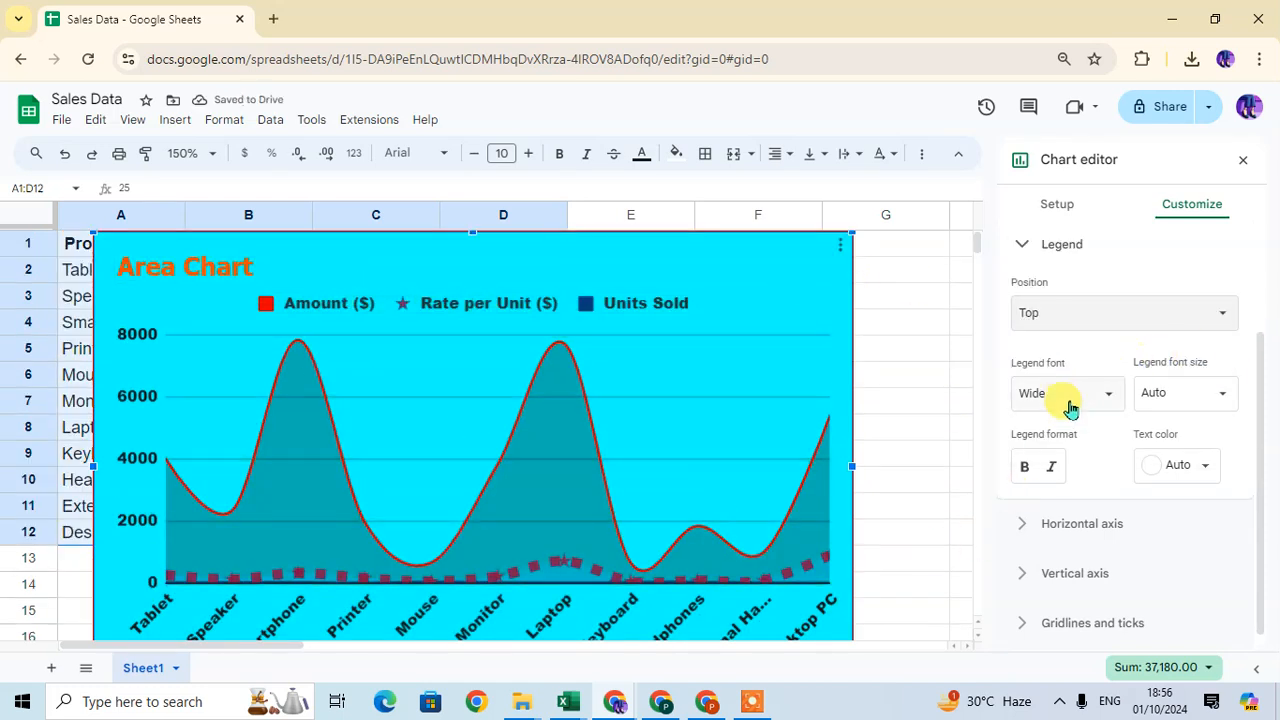
# Set the legend font to Georgia after trying Courier New
pyautogui.click(1110, 398)
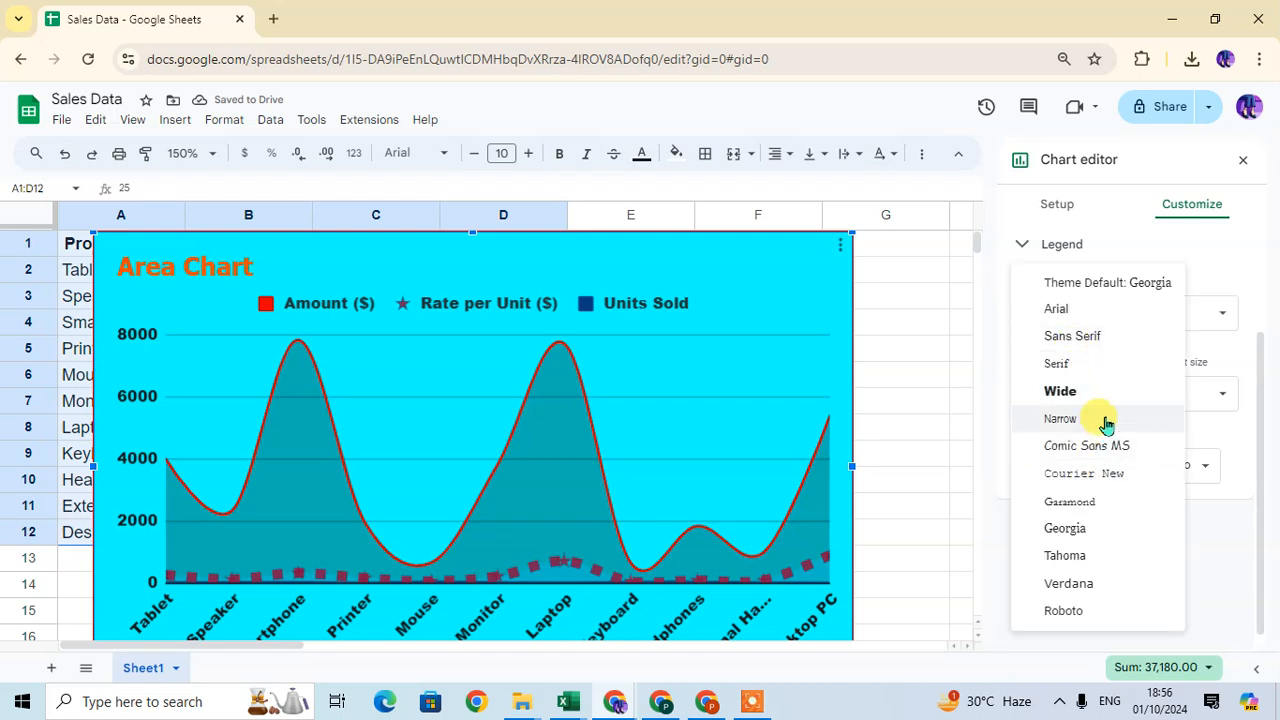
pyautogui.click(1095, 479)
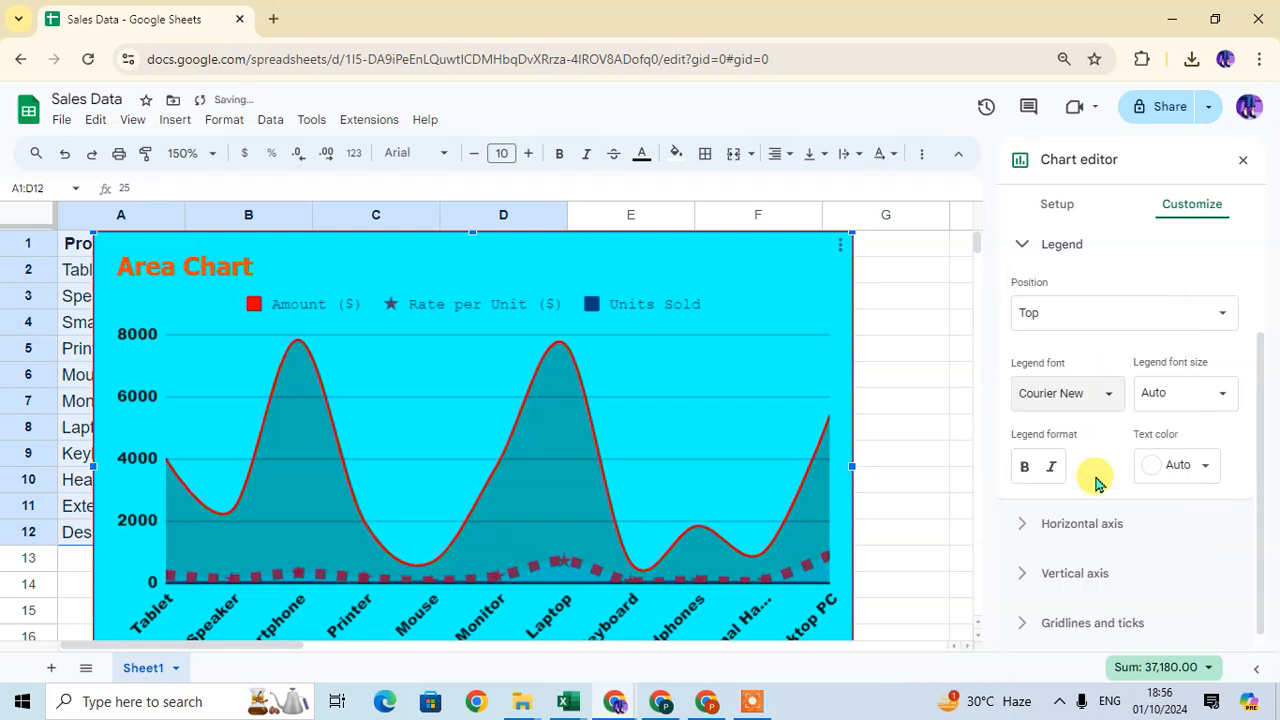
pyautogui.click(1081, 396)
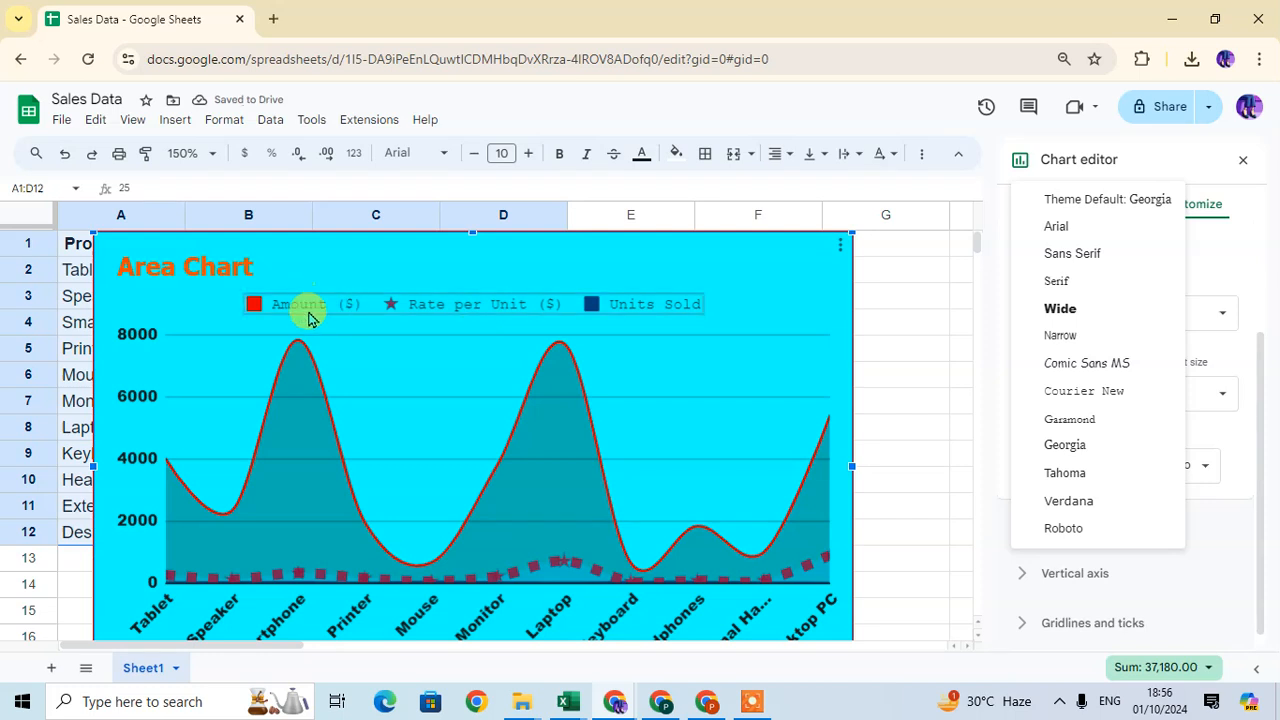
pyautogui.click(1090, 449)
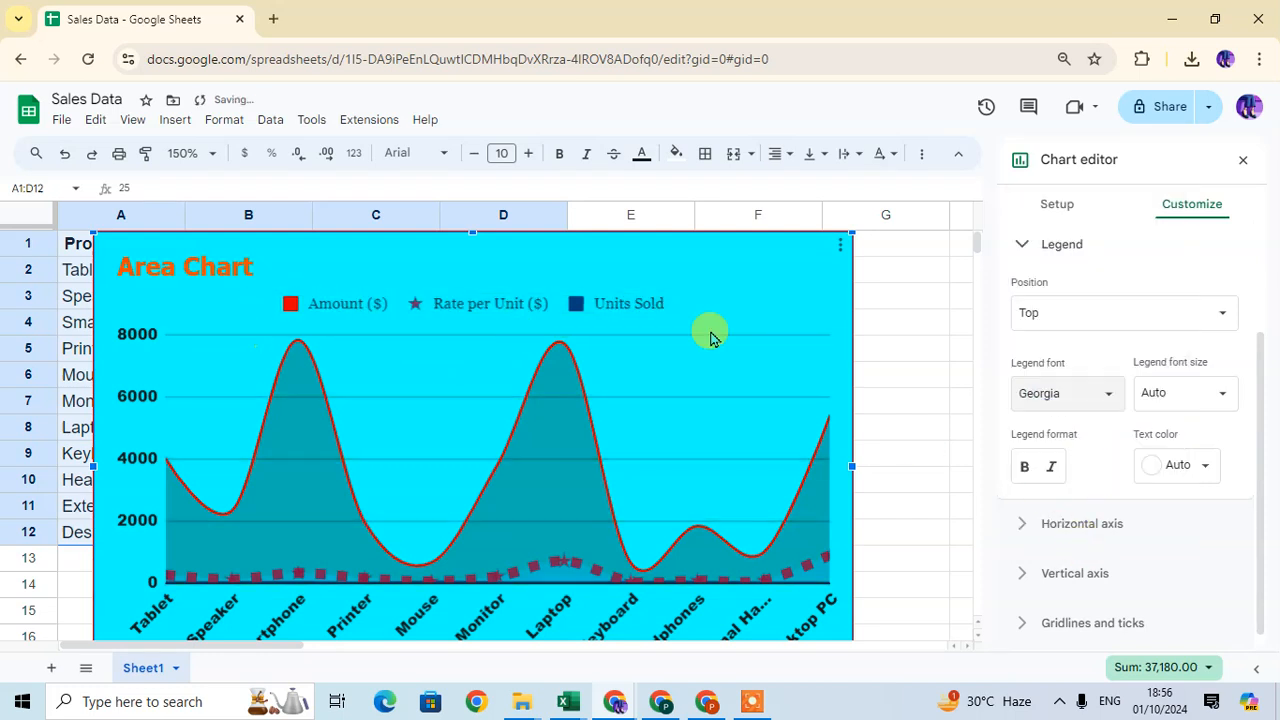
# Set the legend font size to 20 after trying 30
pyautogui.click(1221, 396)
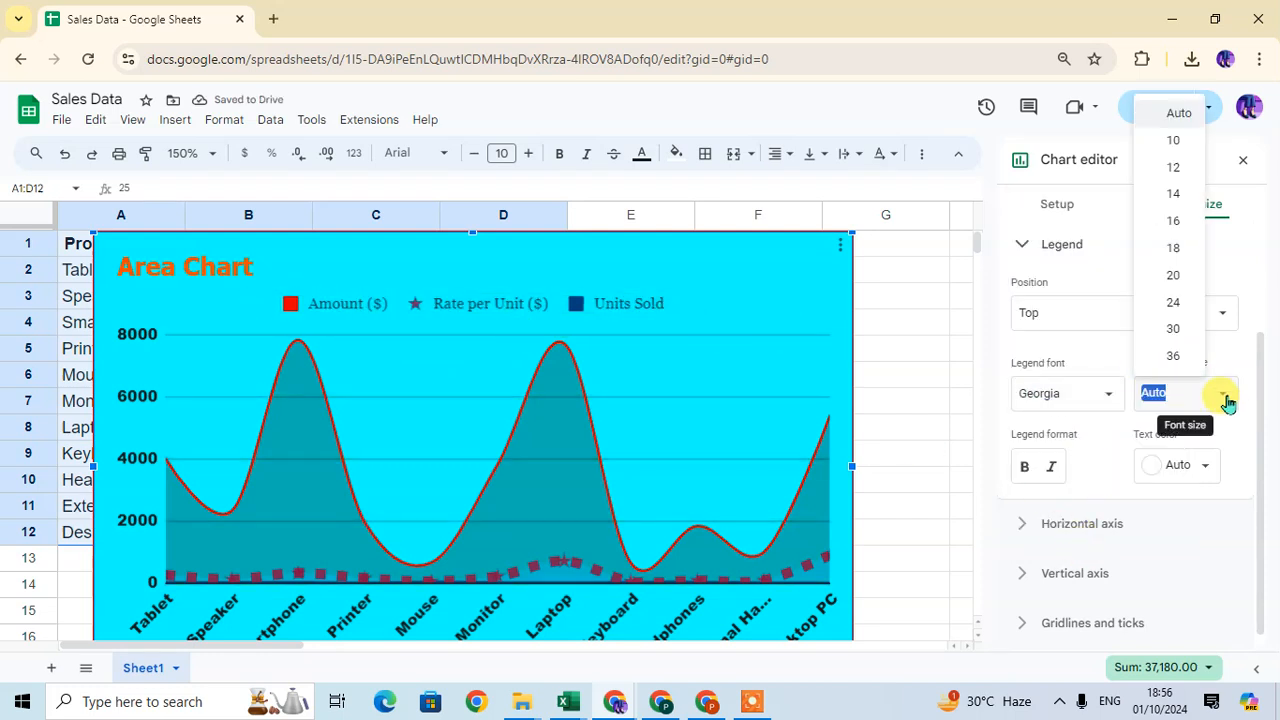
pyautogui.click(1173, 331)
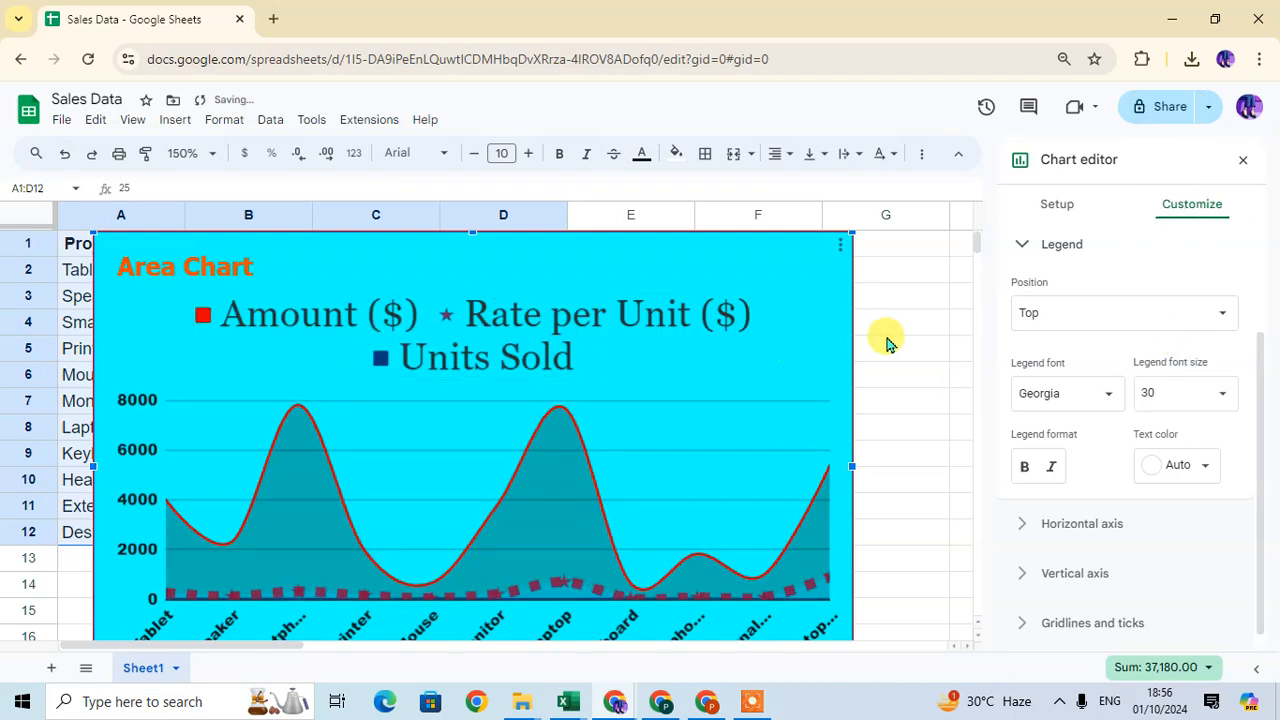
pyautogui.click(1212, 393)
pyautogui.click(1186, 287)
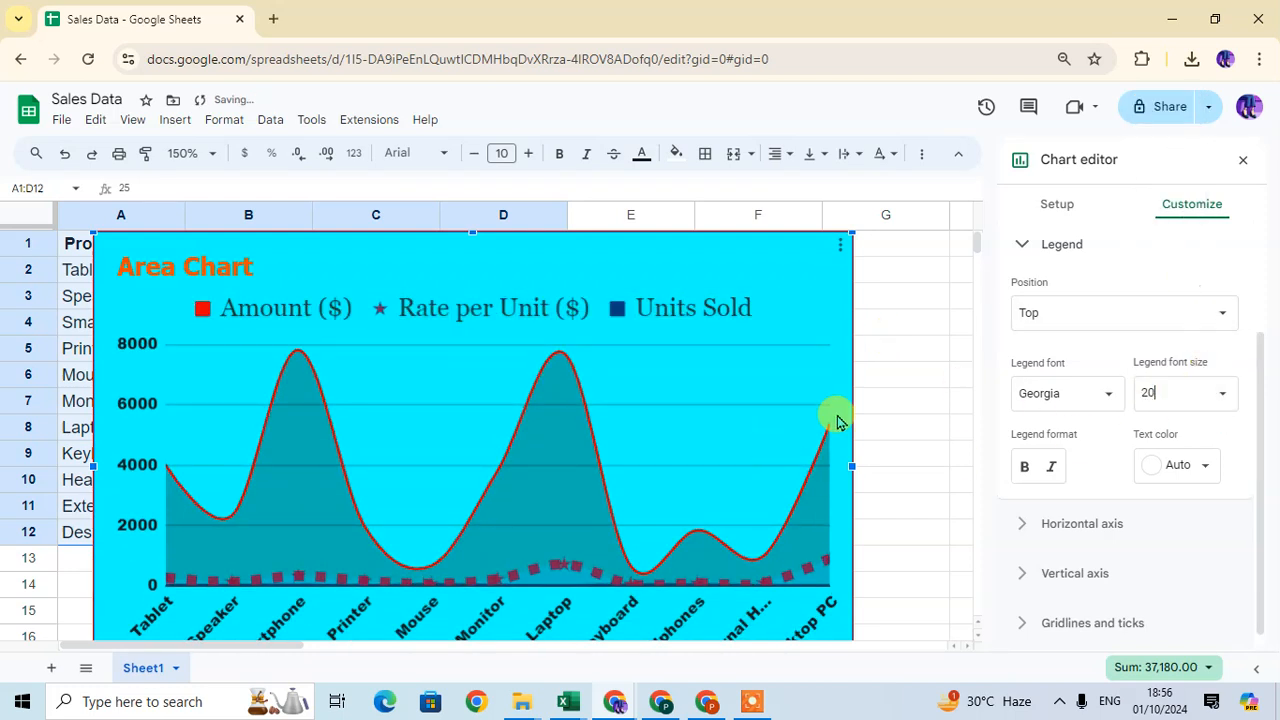
# Make the legend text bold and color it red
pyautogui.click(1025, 468)
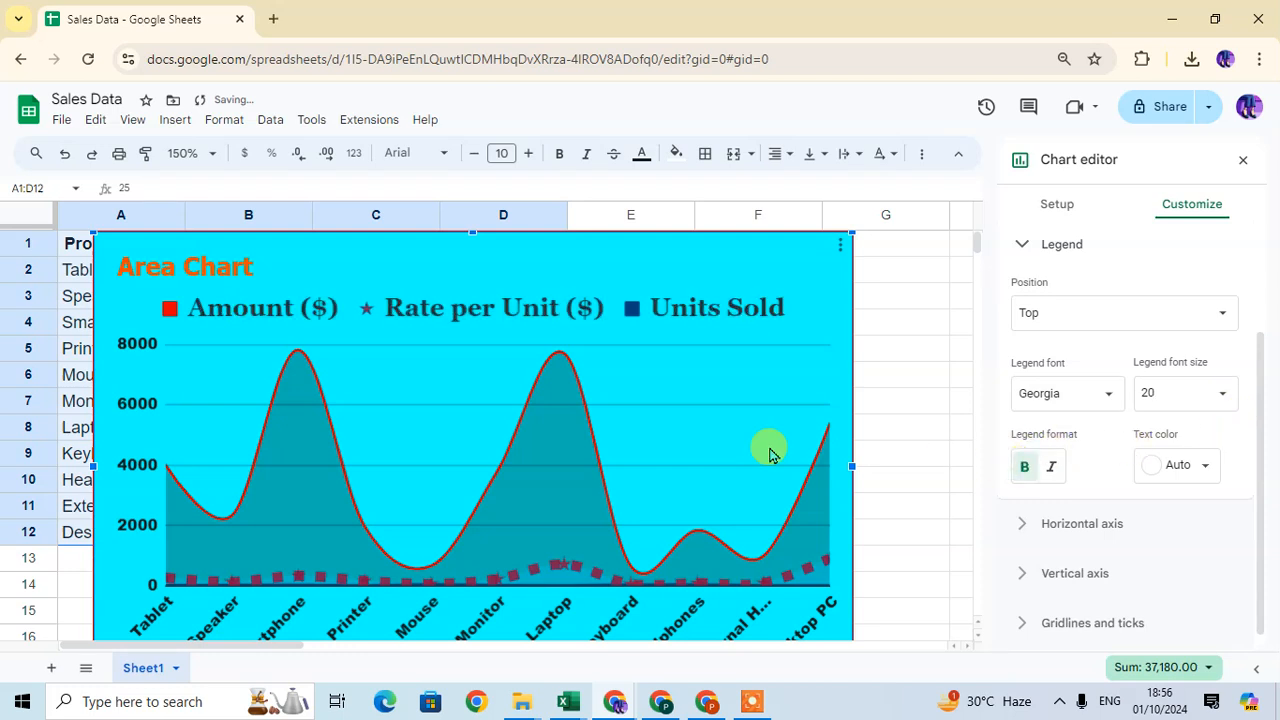
pyautogui.click(1165, 465)
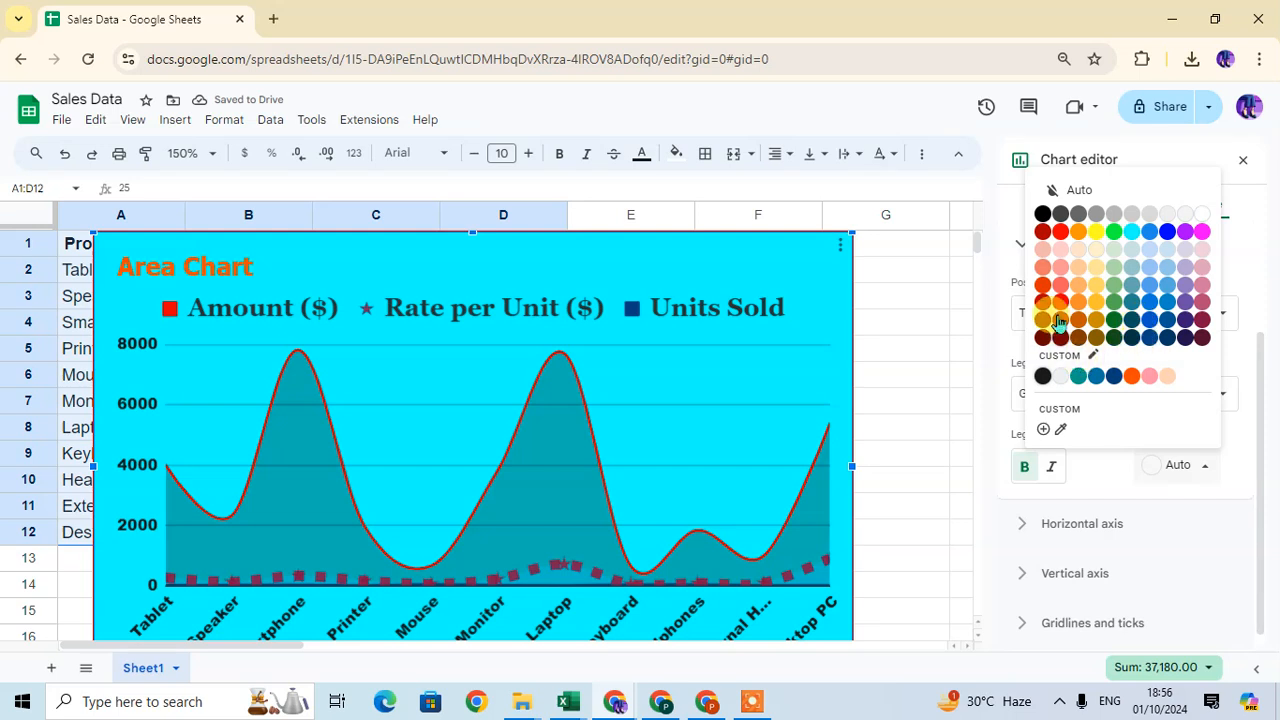
pyautogui.click(1057, 240)
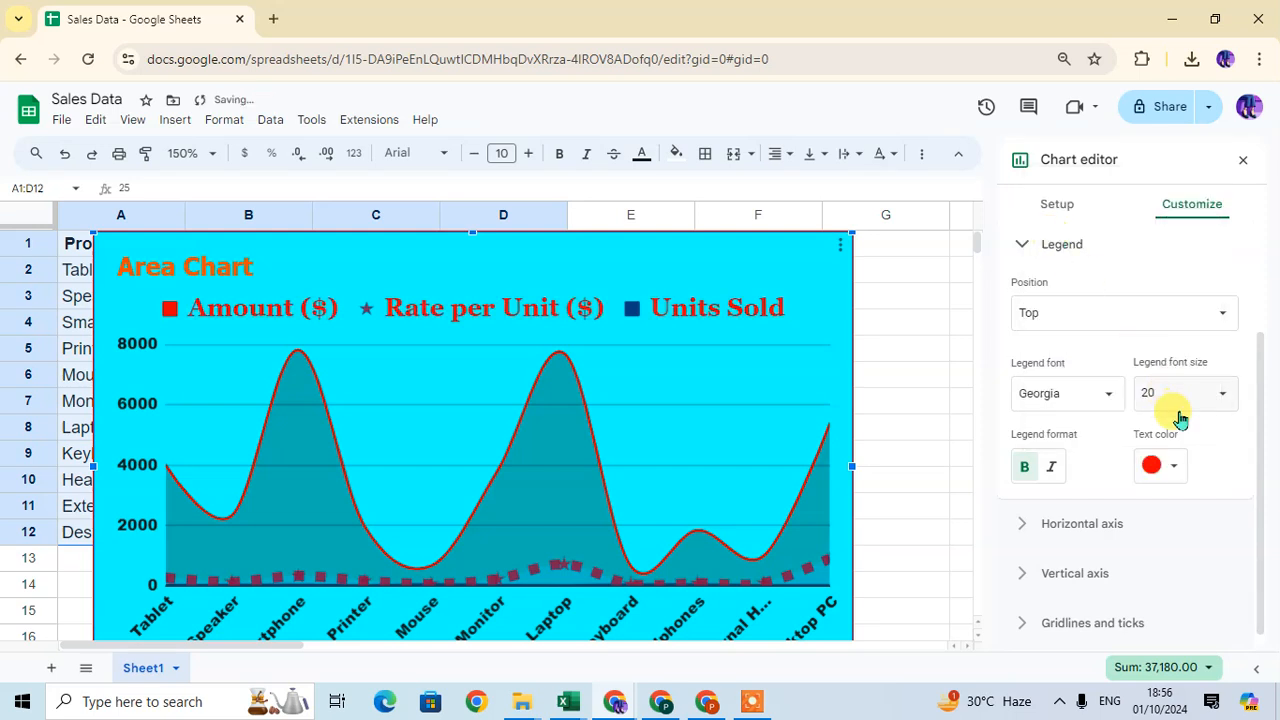
# Set the horizontal axis labels to the Georgia font at size 16
pyautogui.scroll(-1, 1206, 523)
pyautogui.click(1097, 519)
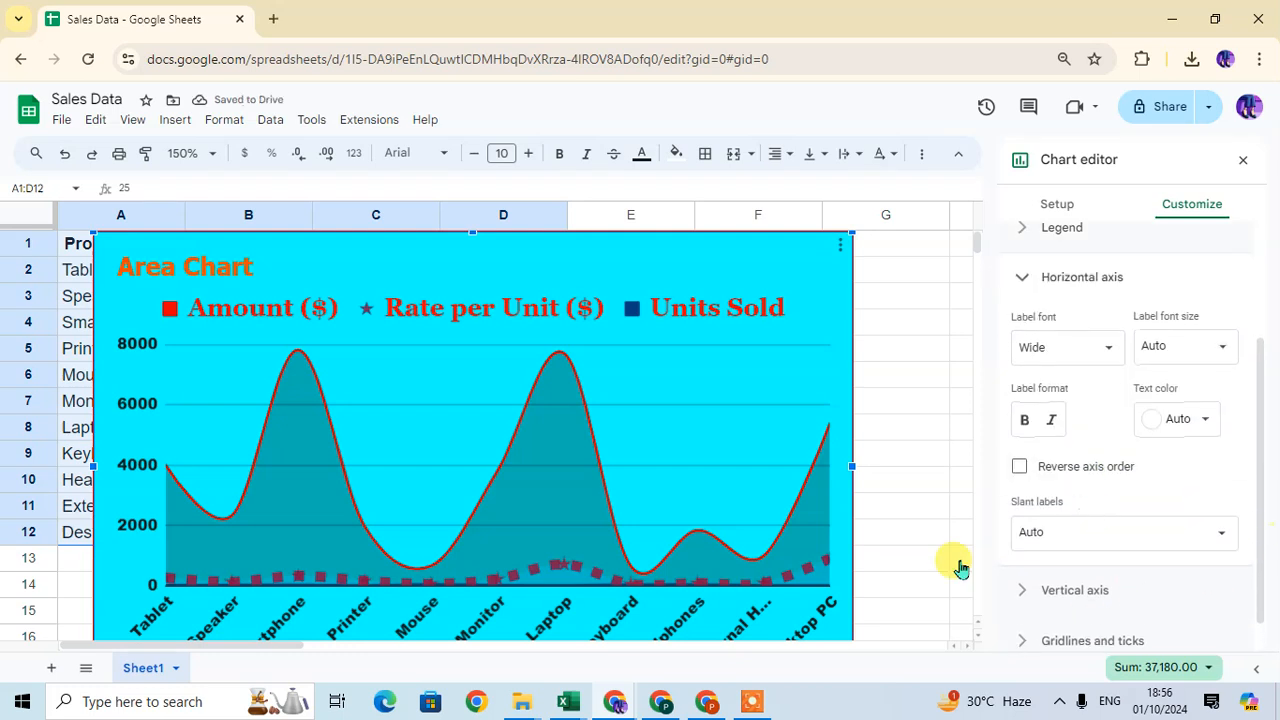
pyautogui.click(1053, 347)
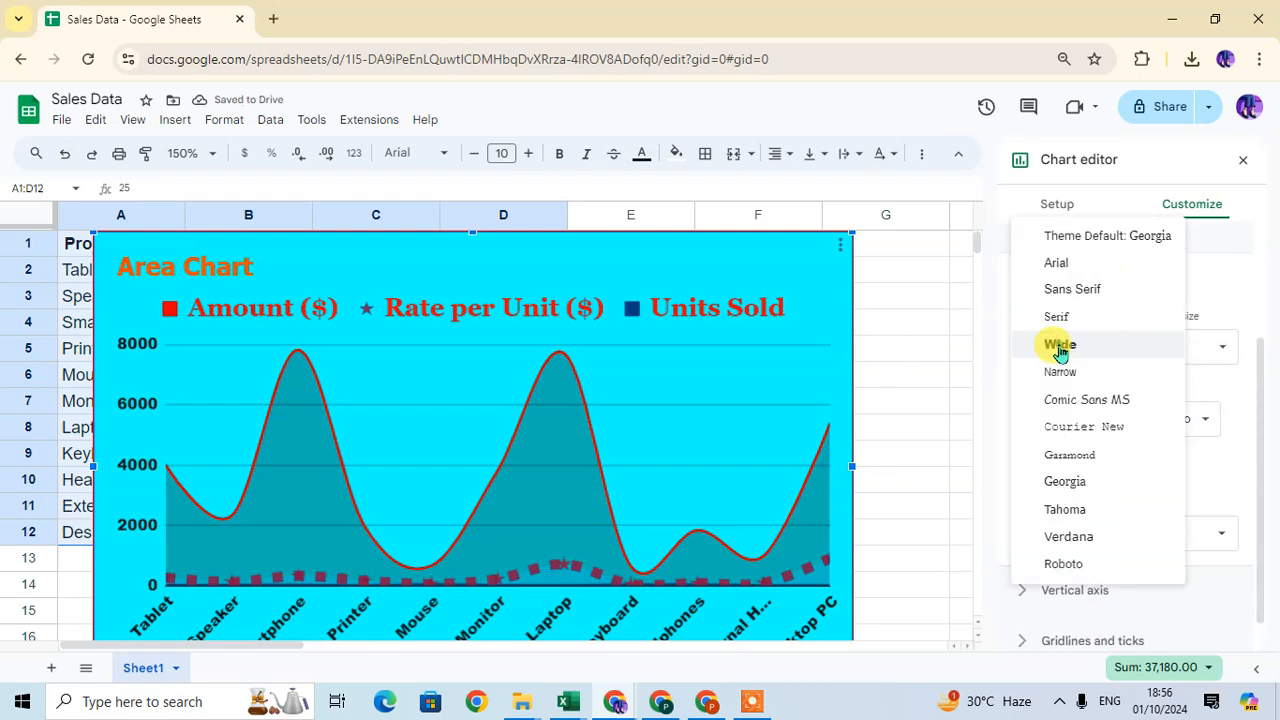
pyautogui.click(1108, 486)
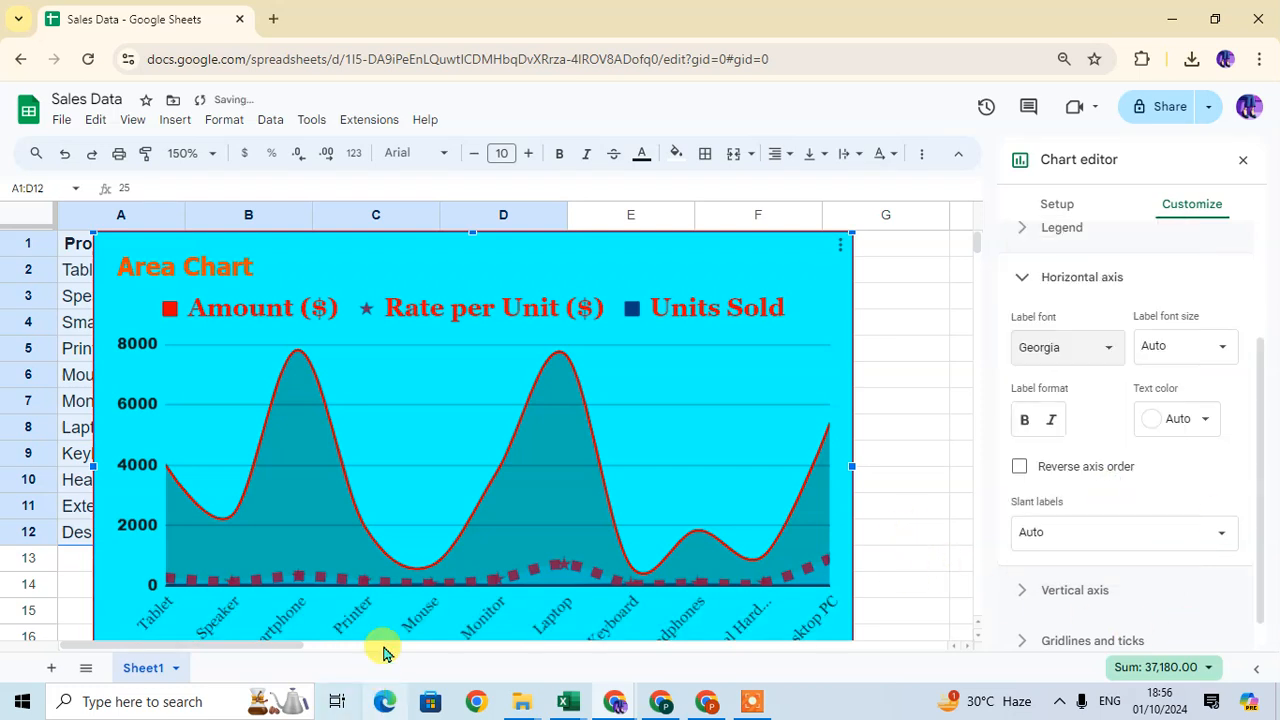
pyautogui.scroll(-2, 420, 571)
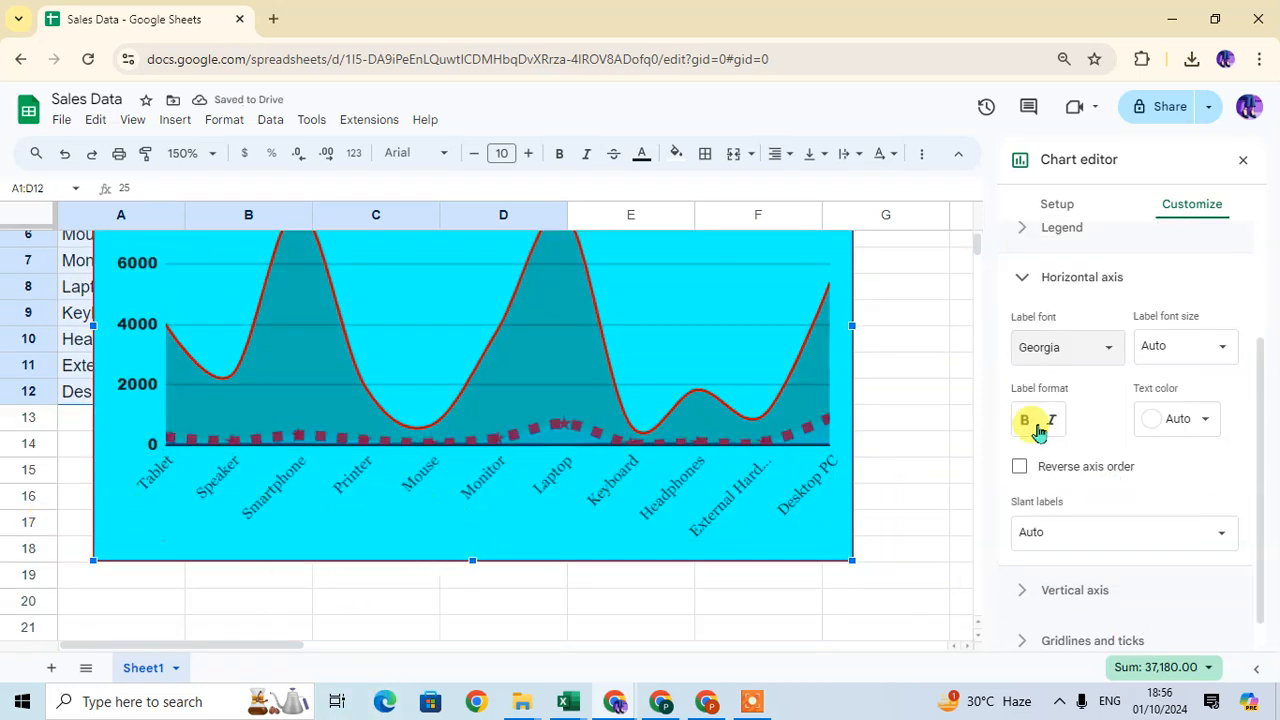
pyautogui.click(1176, 347)
pyautogui.click(1182, 503)
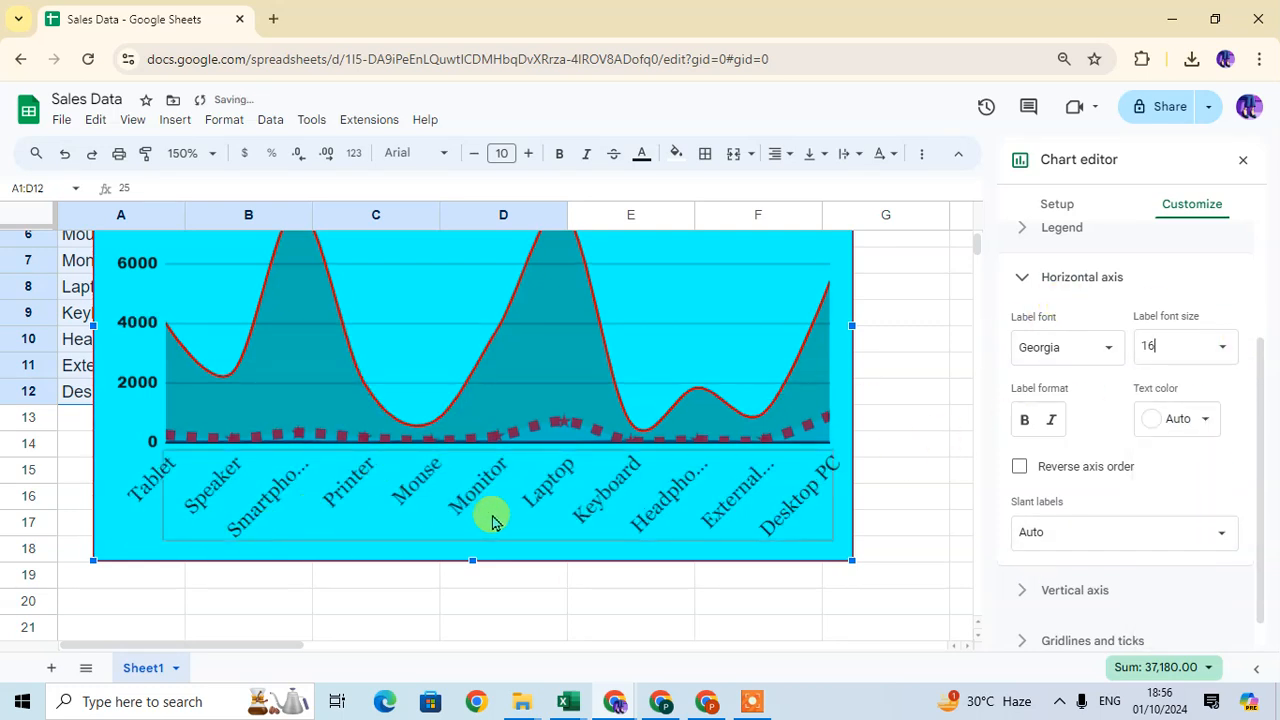
# Make the horizontal axis labels bold and color them with the custom orange
pyautogui.click(1023, 421)
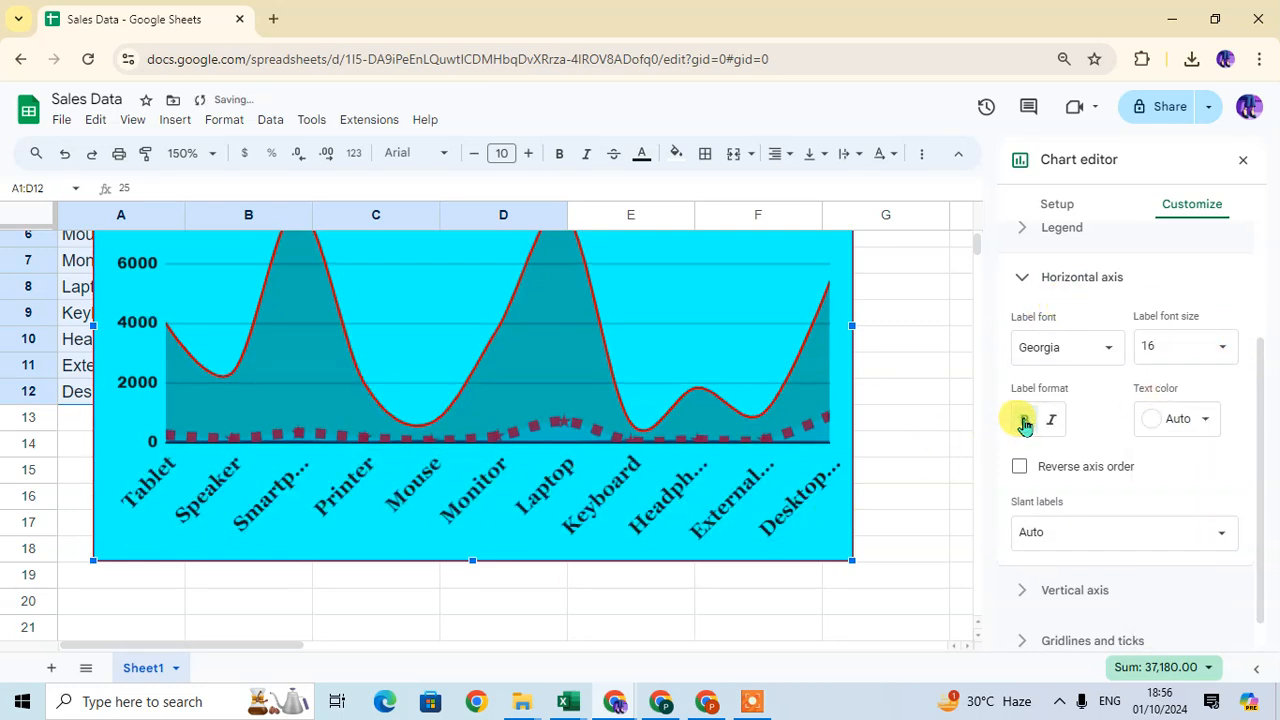
pyautogui.click(1178, 419)
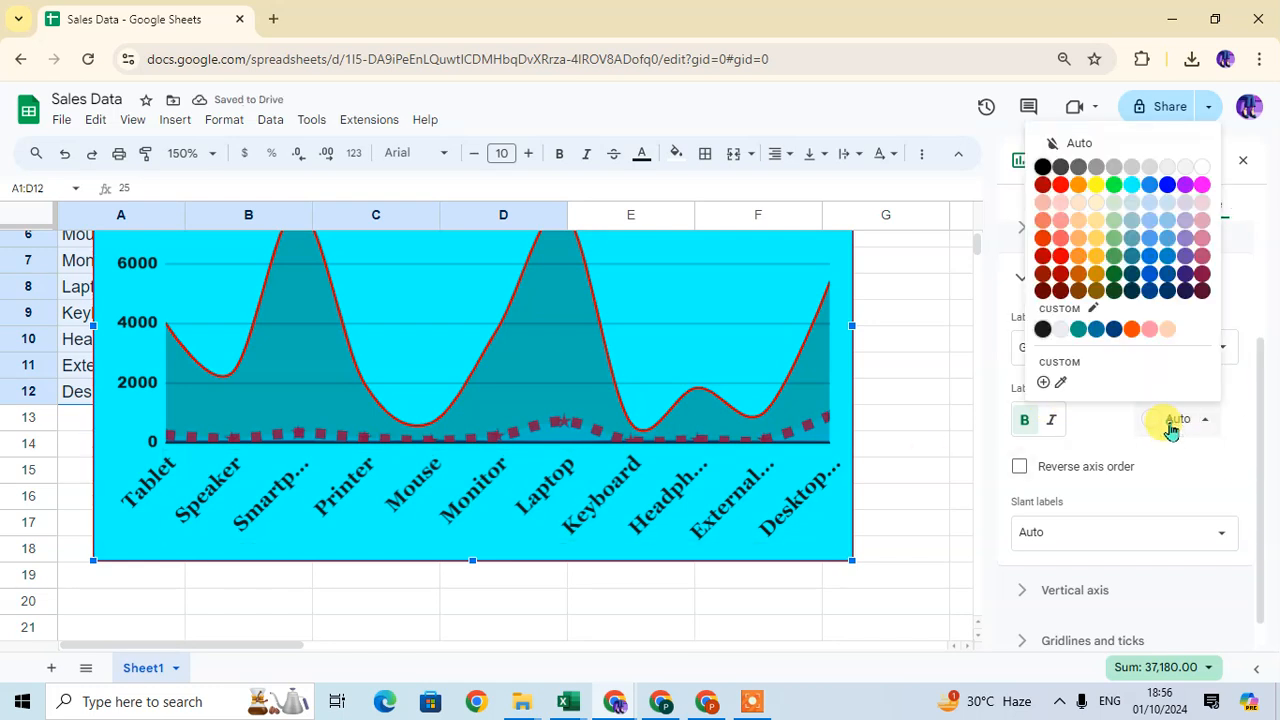
pyautogui.click(1131, 329)
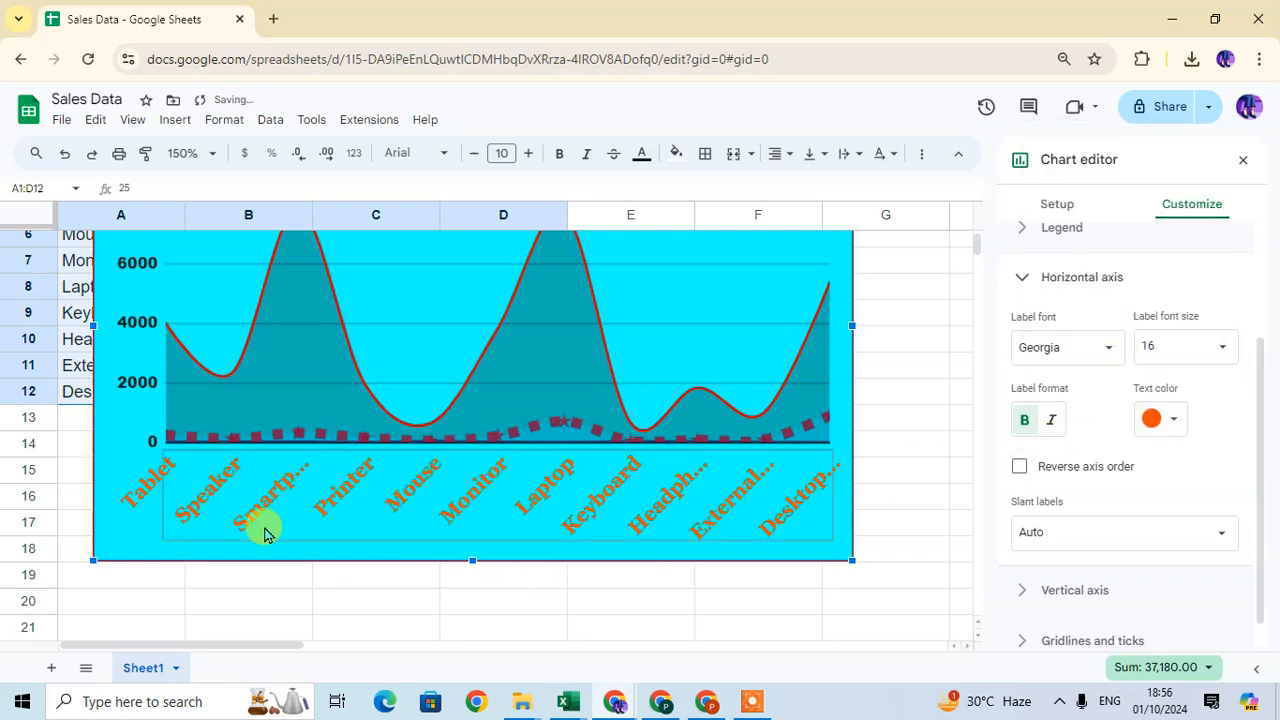
# Try out the reversed order on the horizontal axis and turn it off again
pyautogui.click(1019, 467)
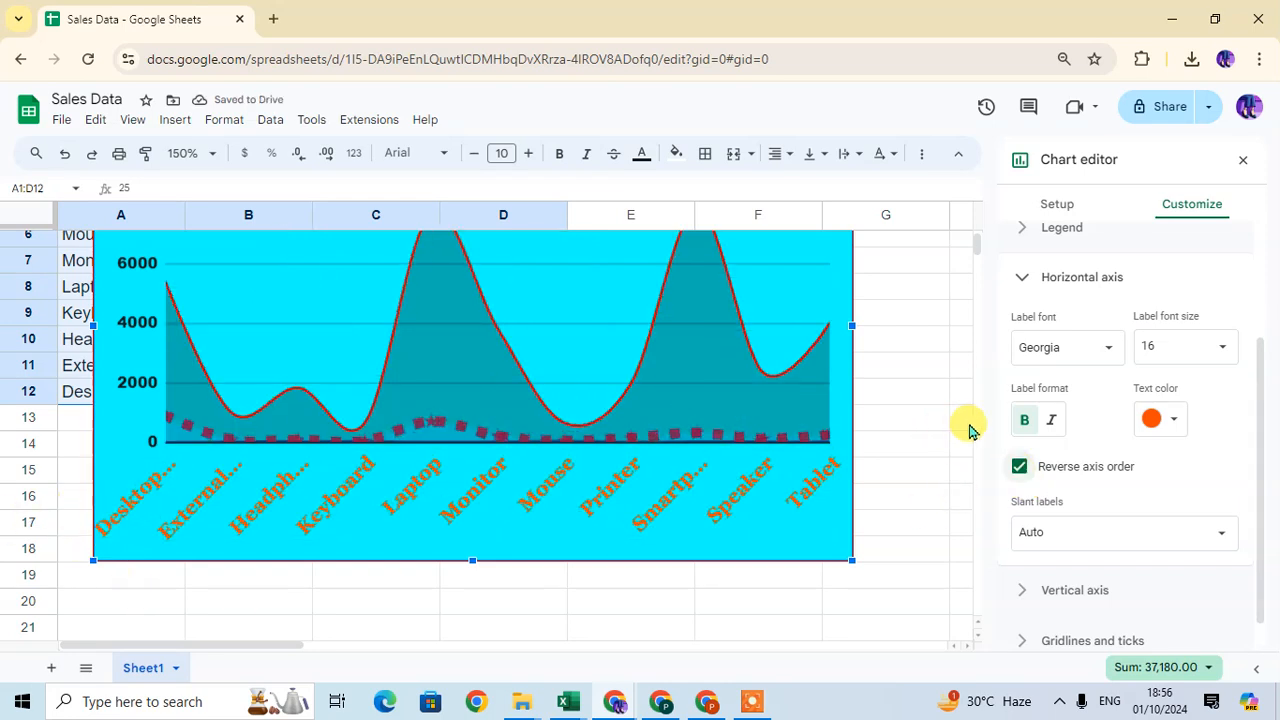
pyautogui.click(1019, 466)
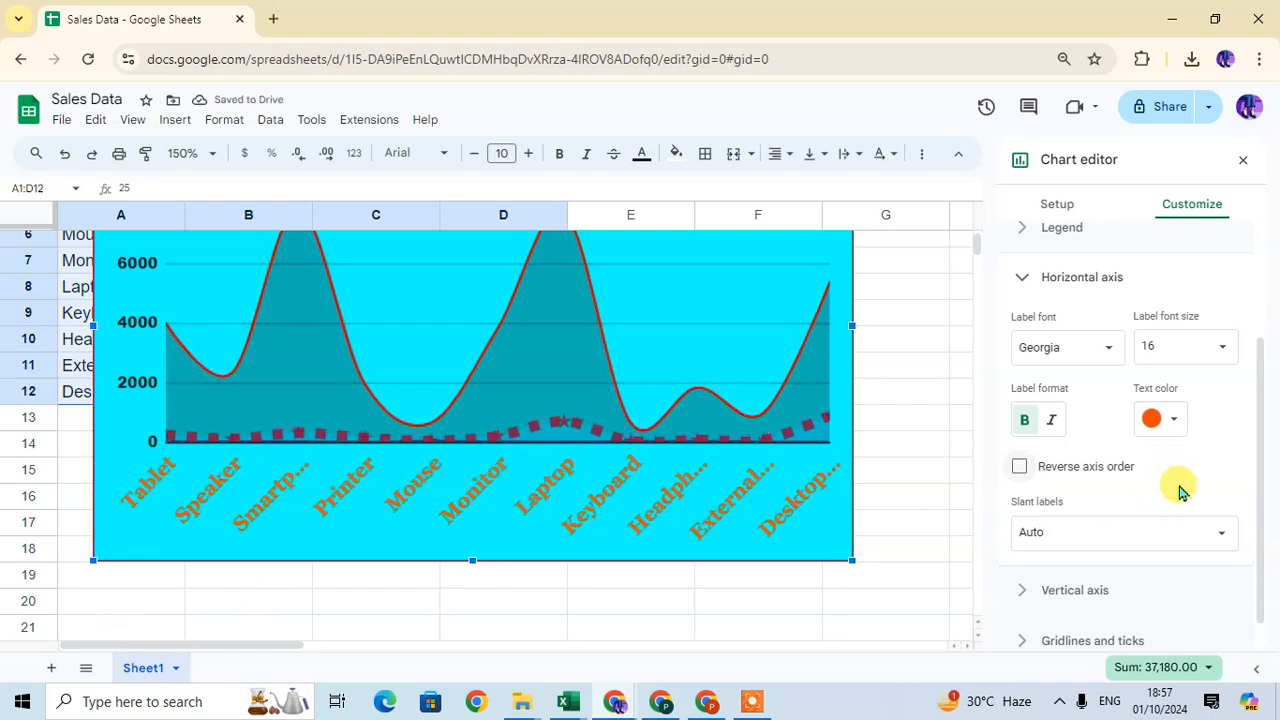
# Set the vertical axis label font to Roboto after trying Garamond
pyautogui.click(1071, 593)
pyautogui.scroll(3, 620, 425)
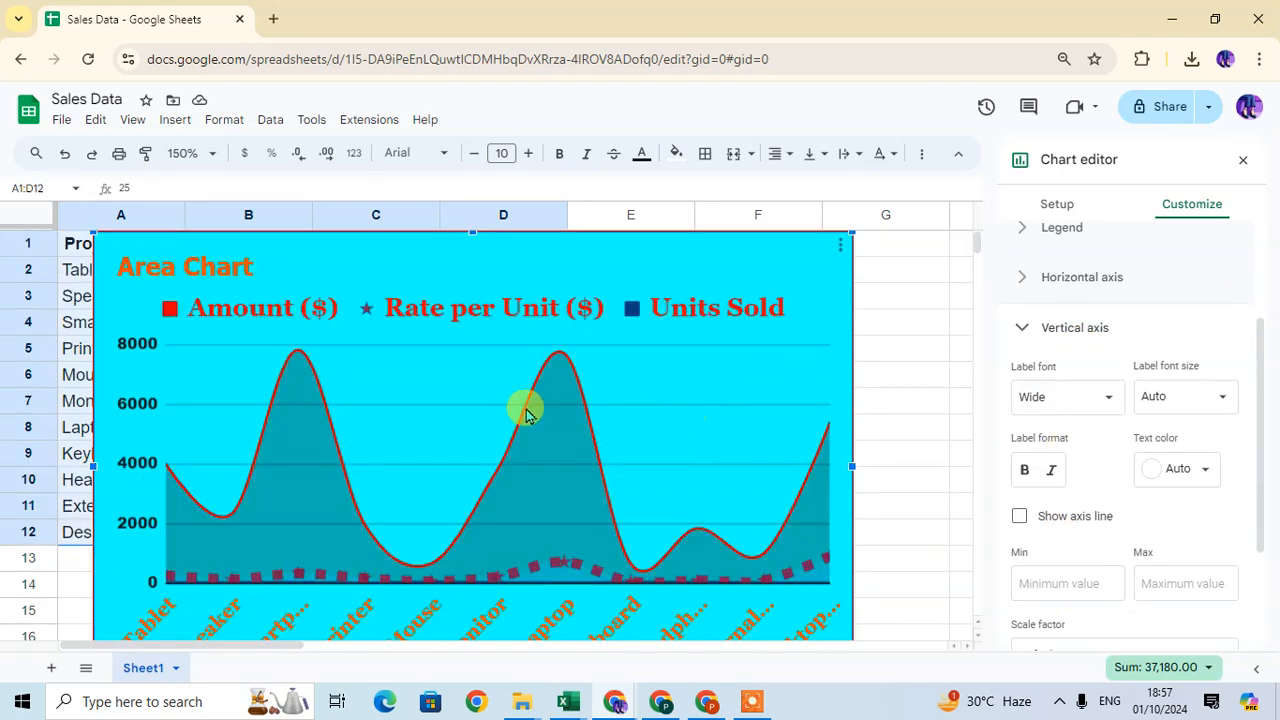
pyautogui.click(1066, 397)
pyautogui.click(1100, 497)
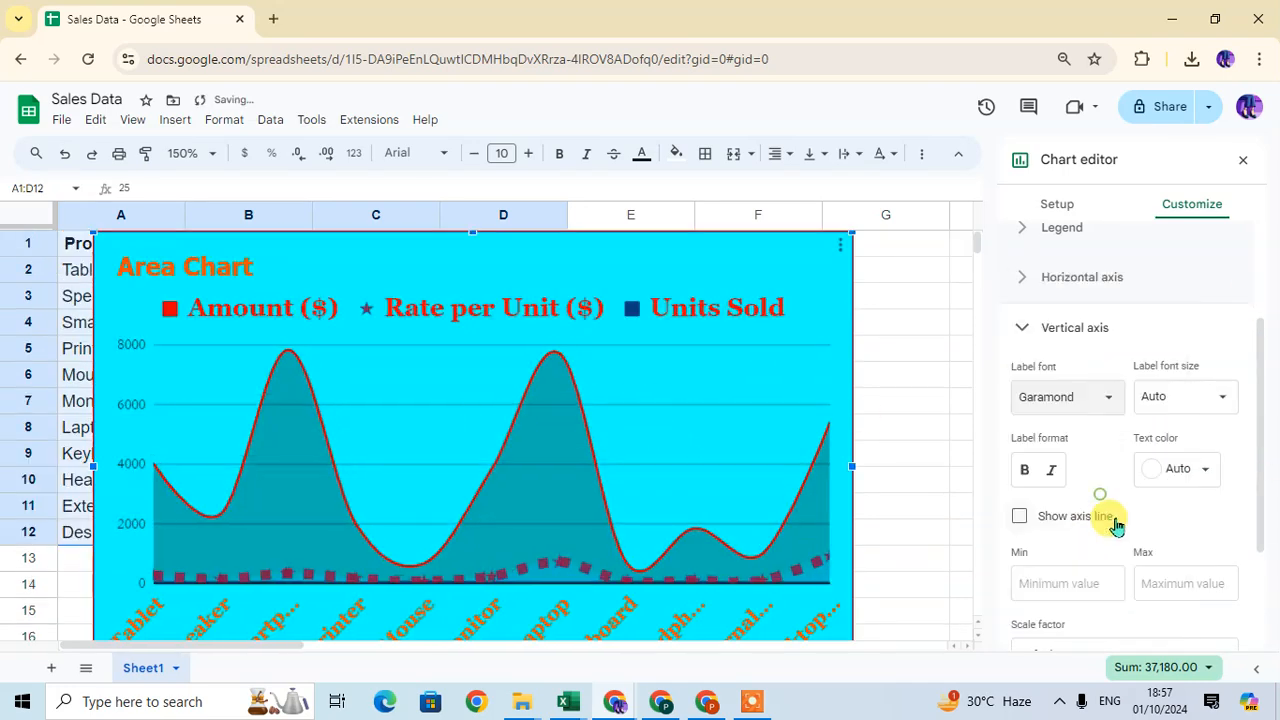
pyautogui.click(1066, 397)
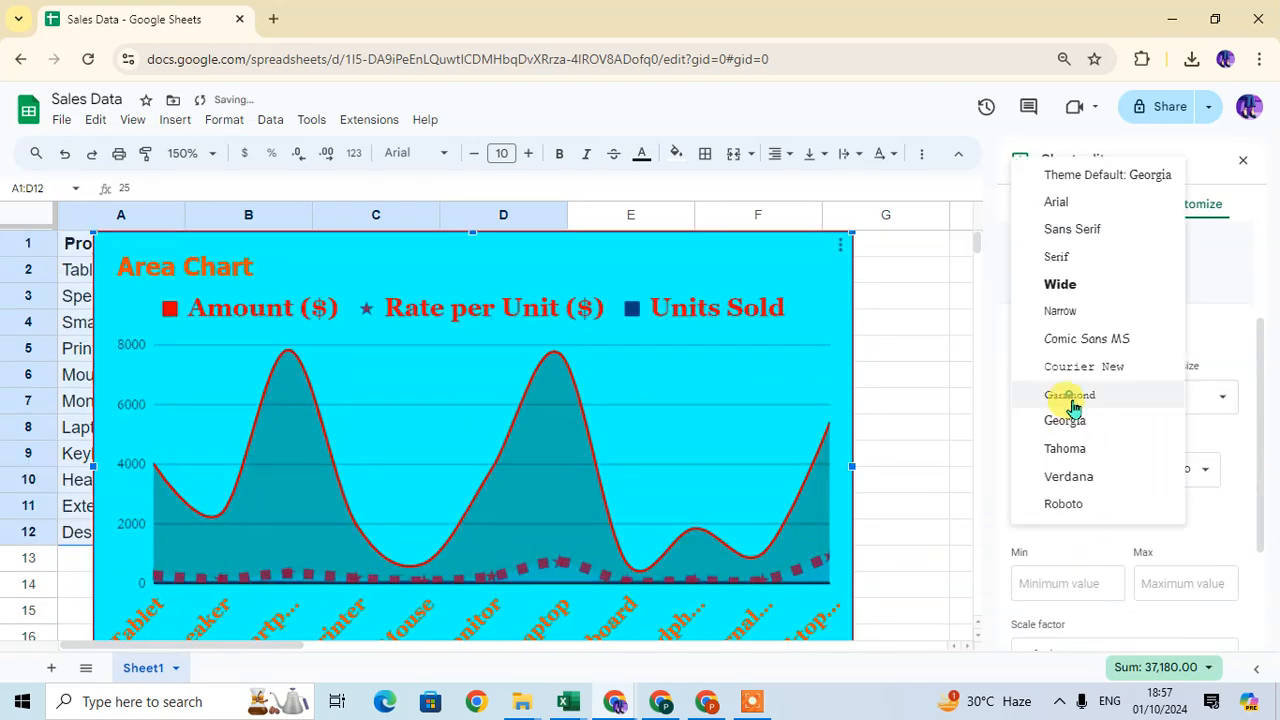
pyautogui.click(1063, 502)
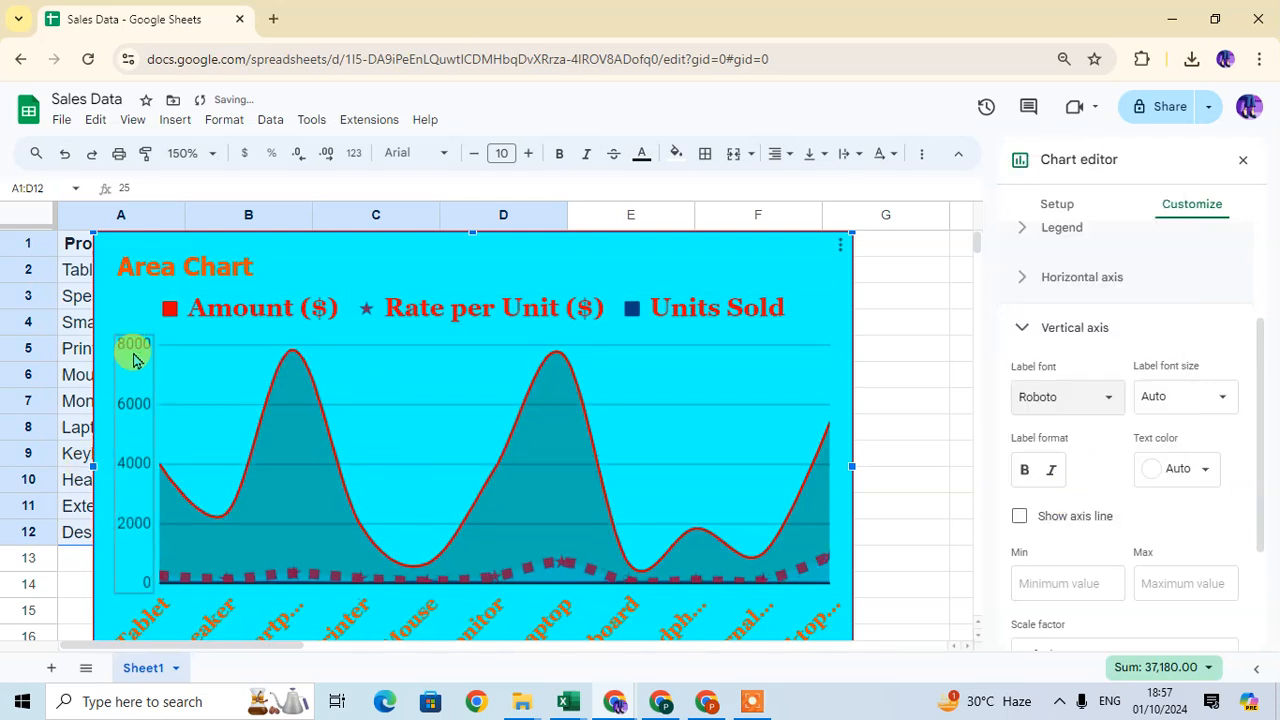
# Set the vertical axis label font size to 18 after trying 30
pyautogui.click(1180, 385)
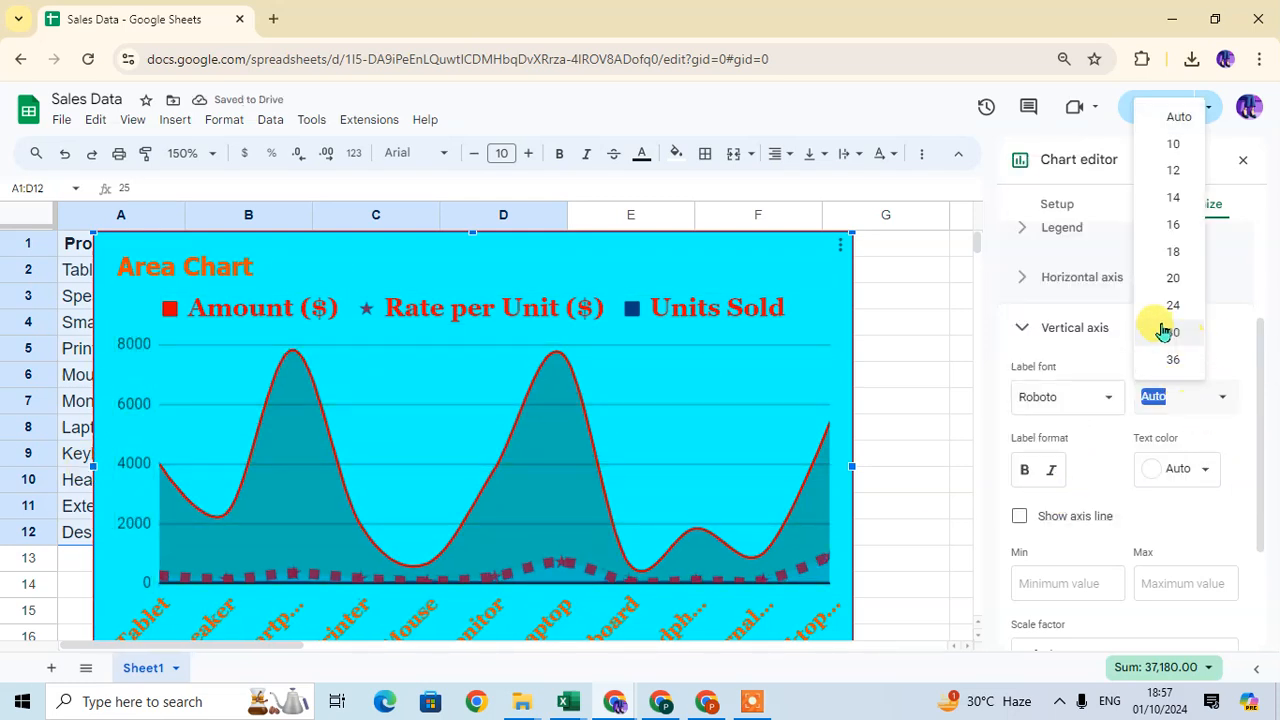
pyautogui.click(1166, 332)
pyautogui.click(1195, 393)
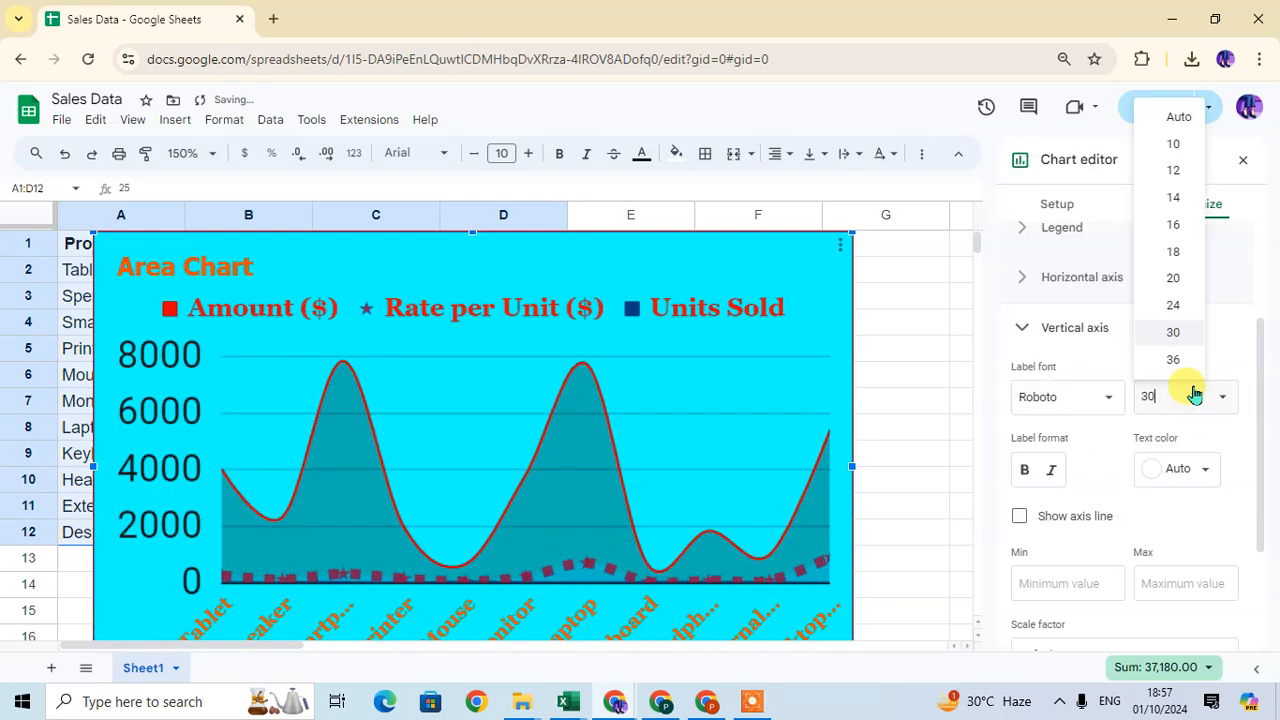
pyautogui.click(1178, 253)
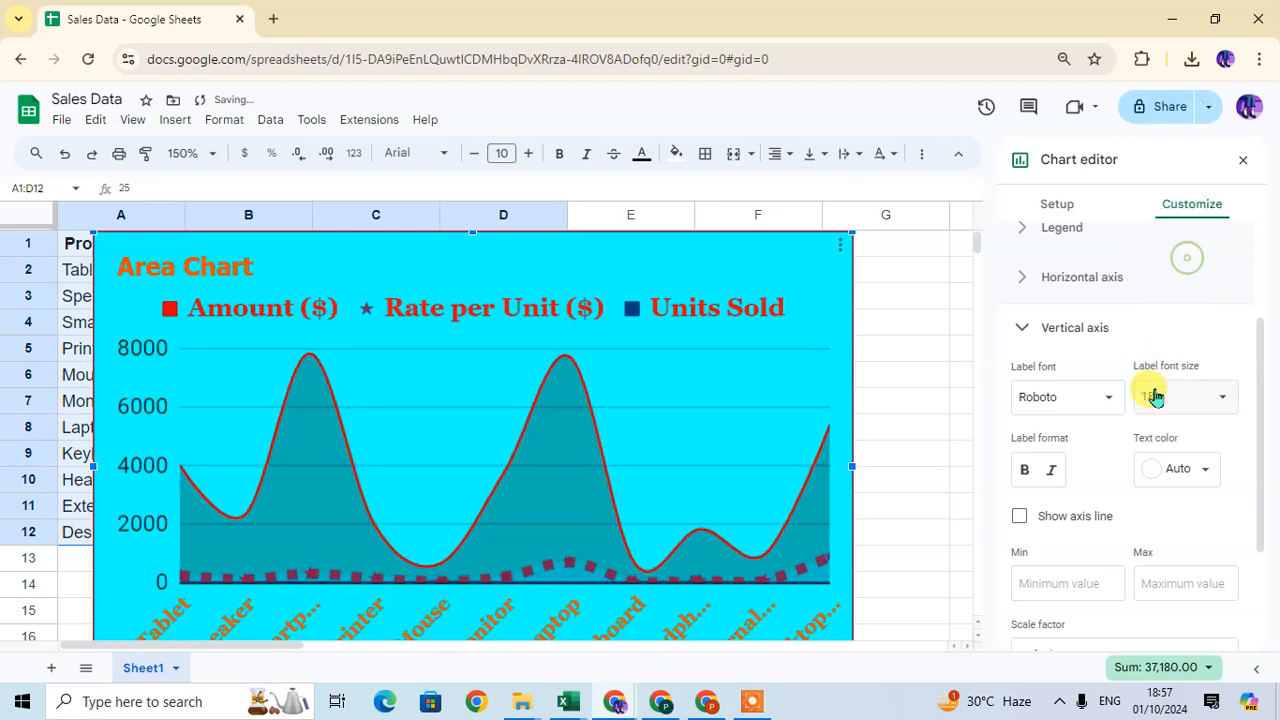
# Make the vertical axis labels bold and color them dark maroon after trying orange
pyautogui.click(1040, 474)
pyautogui.click(1190, 482)
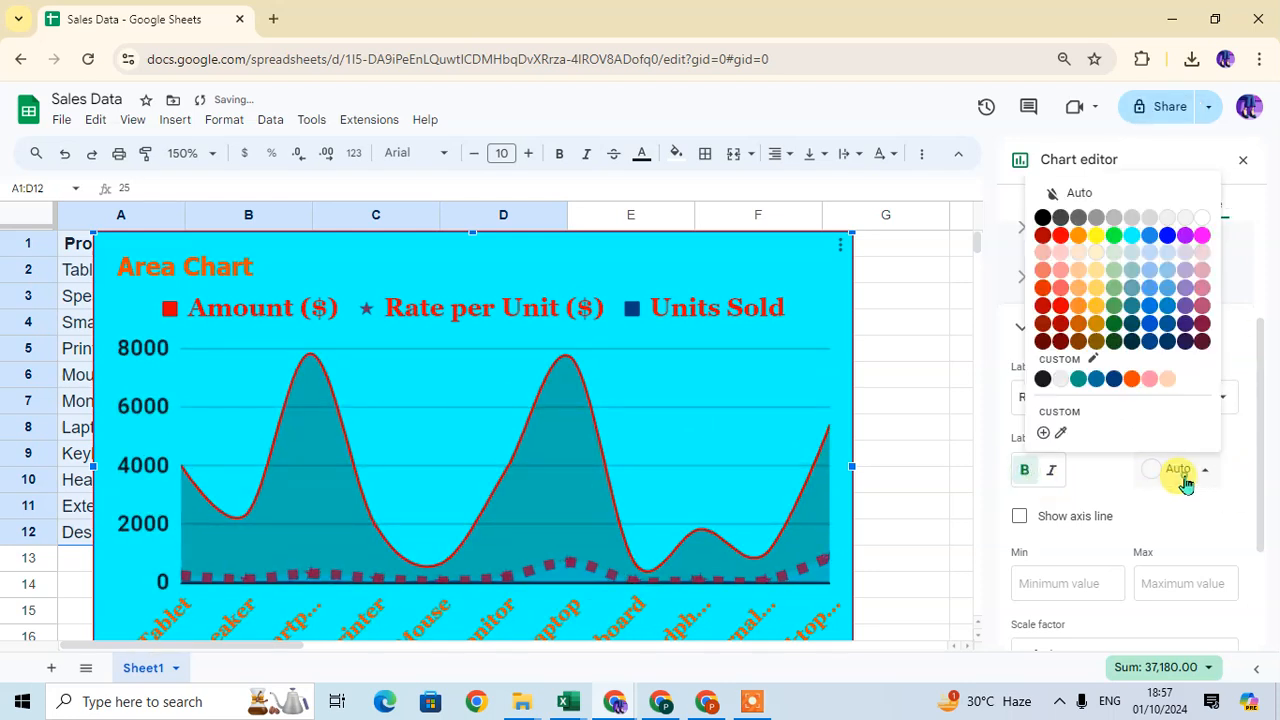
pyautogui.click(1131, 378)
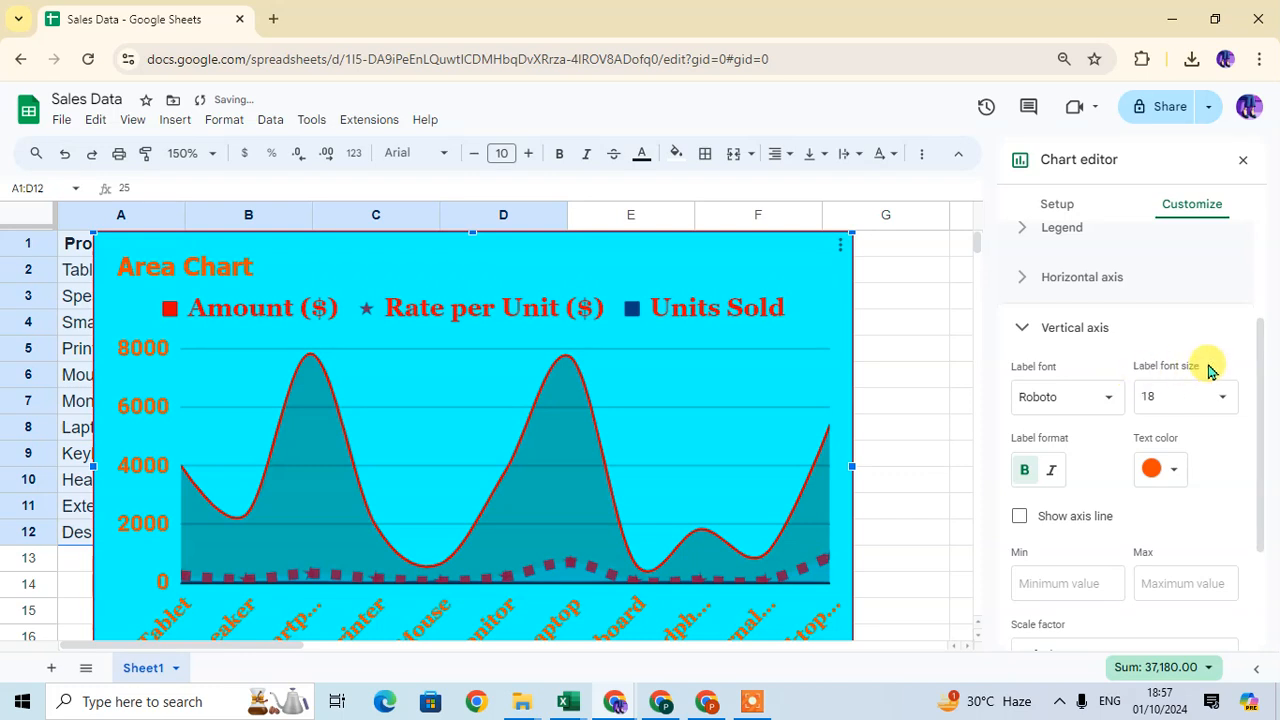
pyautogui.click(1172, 468)
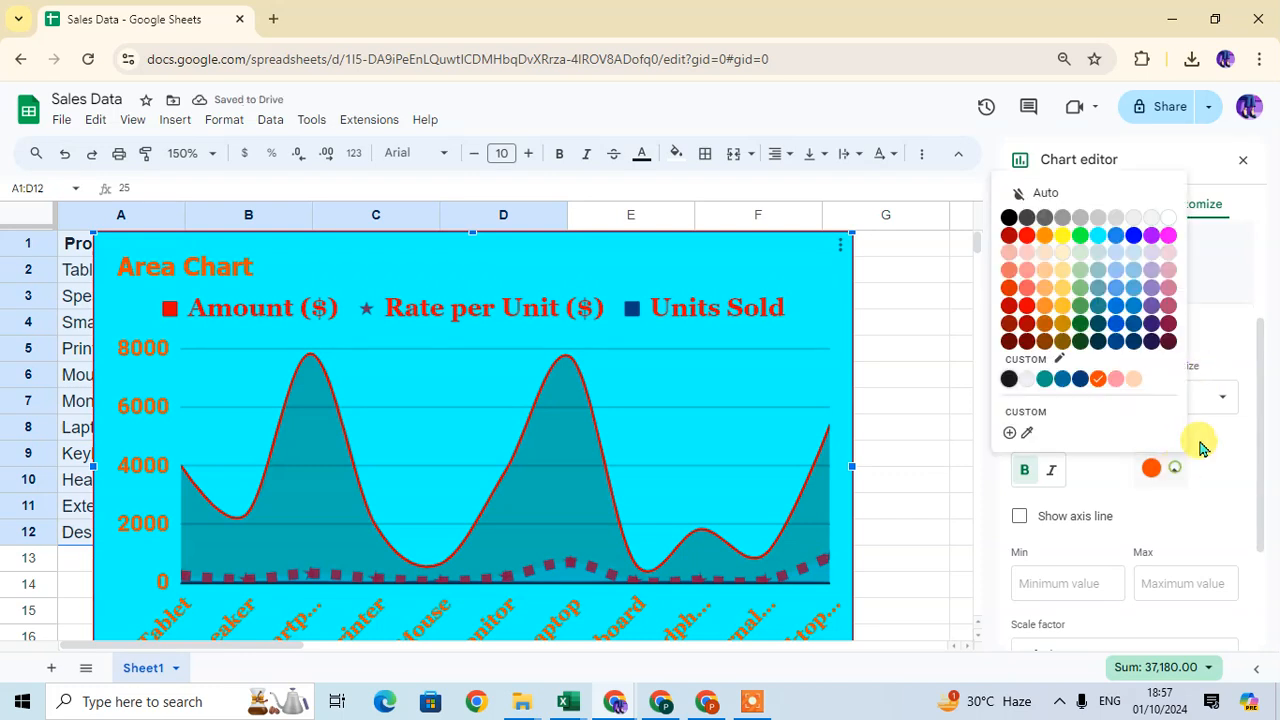
pyautogui.click(1167, 345)
# Look through the remaining vertical axis options and the vertical gridline and tick settings
pyautogui.scroll(-1, 1068, 530)
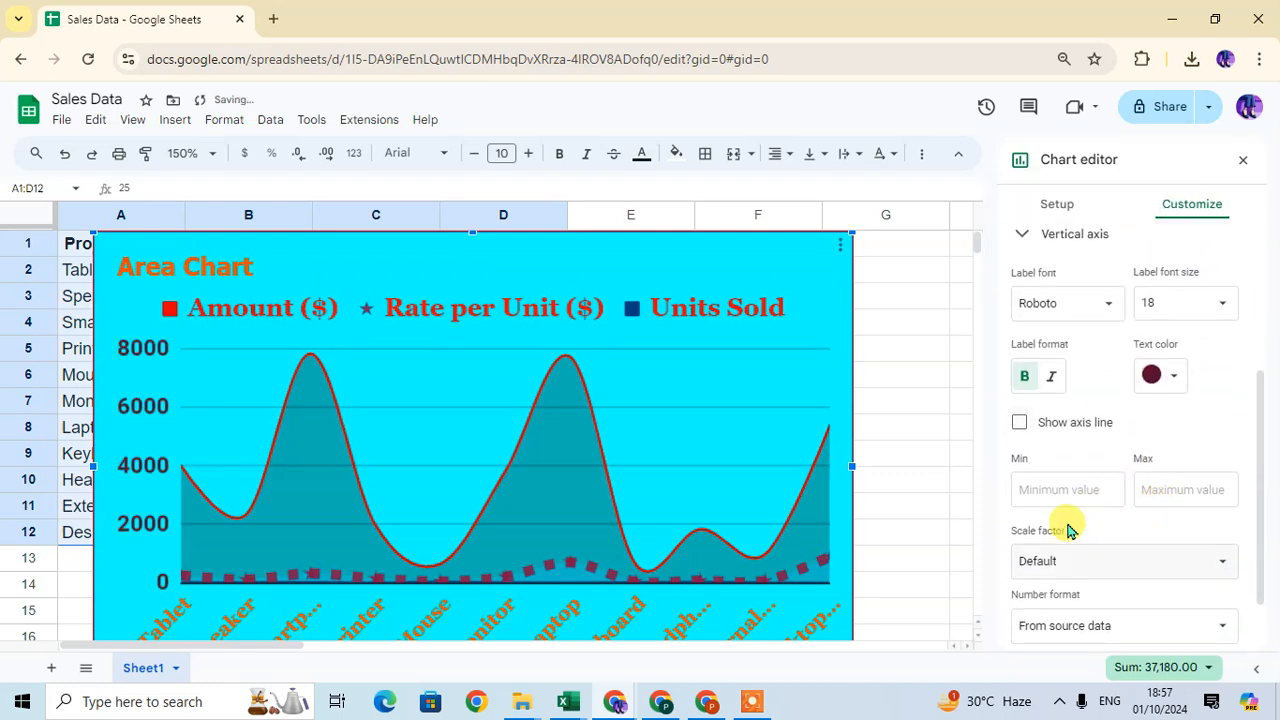
pyautogui.scroll(-1, 1134, 455)
pyautogui.scroll(1, 1143, 490)
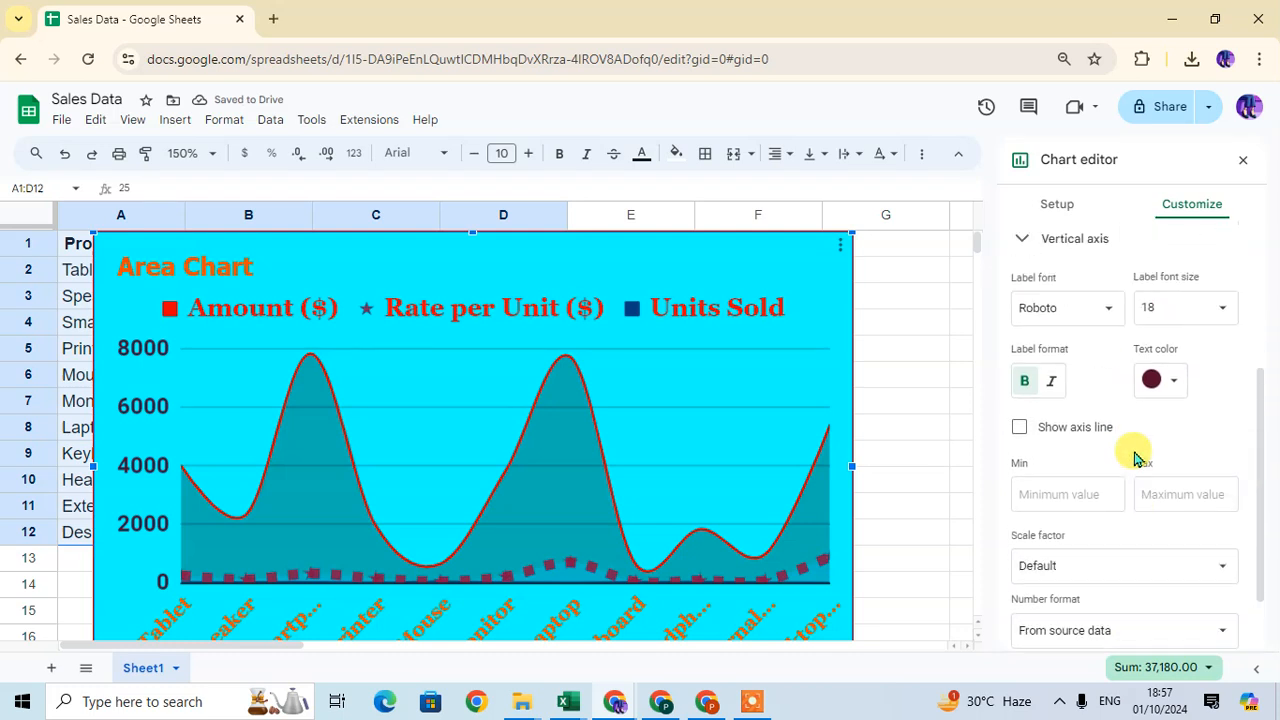
pyautogui.scroll(3, 1134, 455)
pyautogui.scroll(-4, 1137, 486)
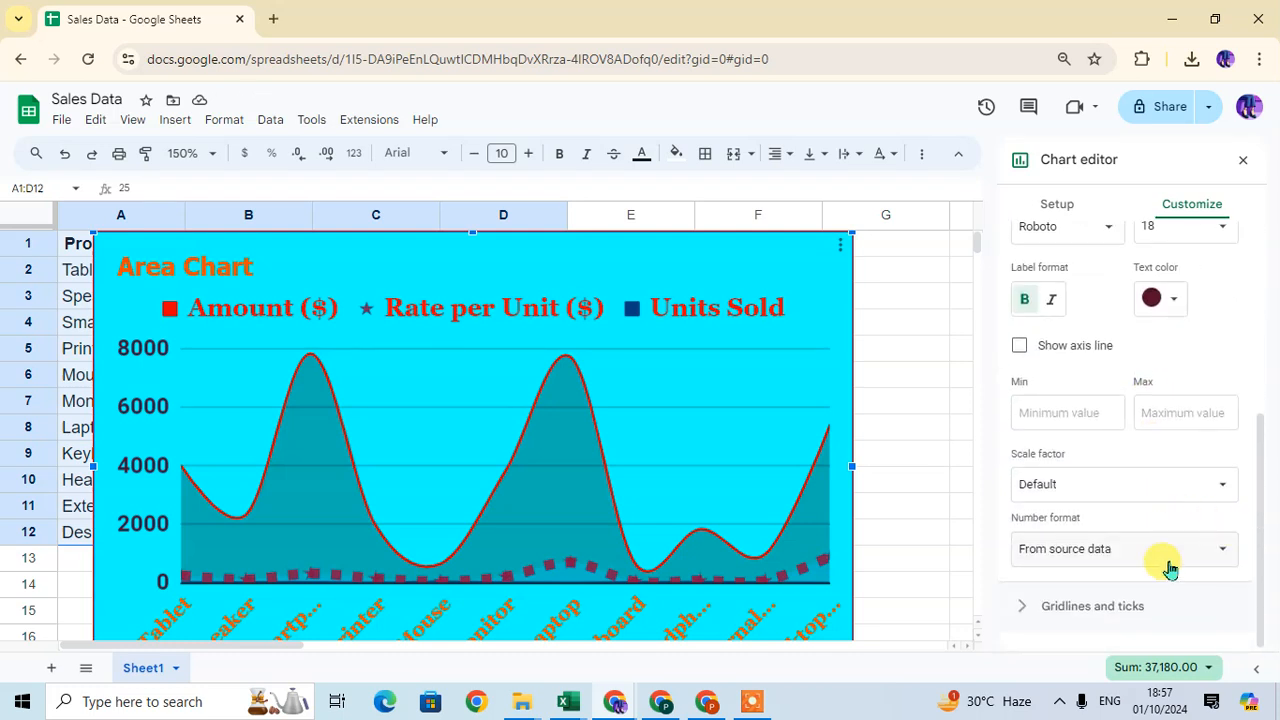
pyautogui.click(1080, 608)
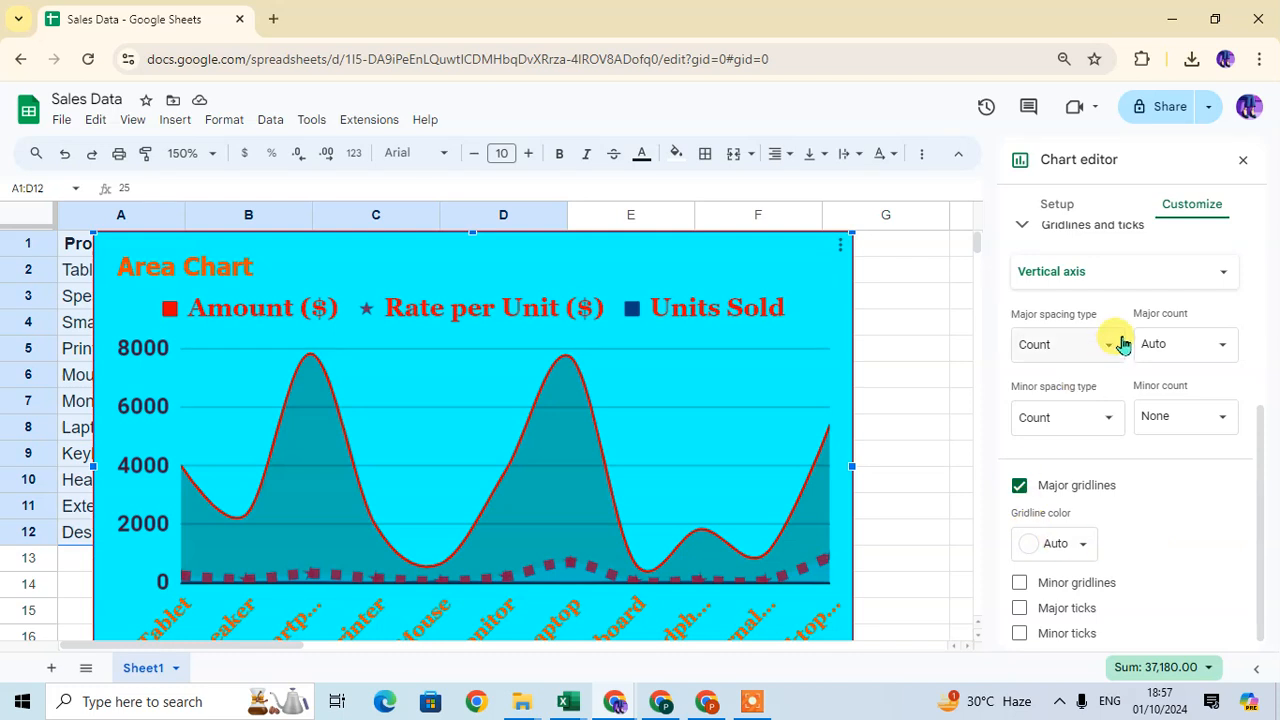
pyautogui.scroll(1, 1122, 340)
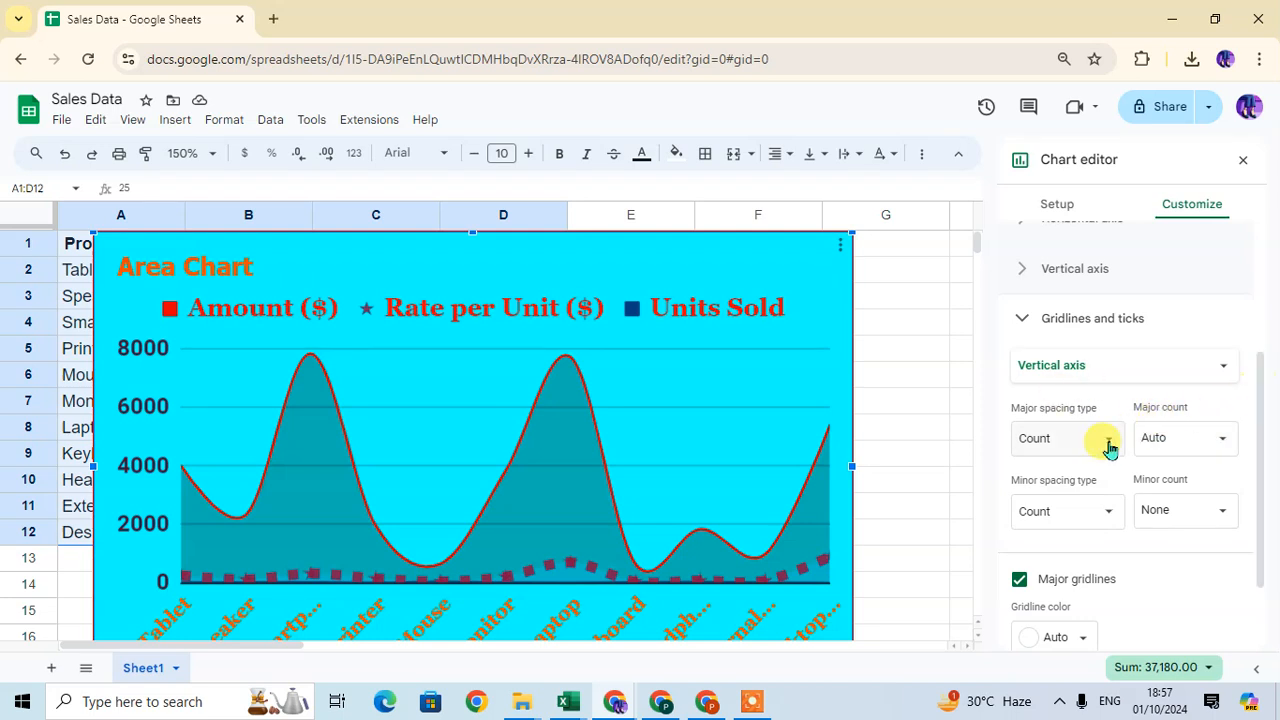
pyautogui.scroll(3, 1135, 345)
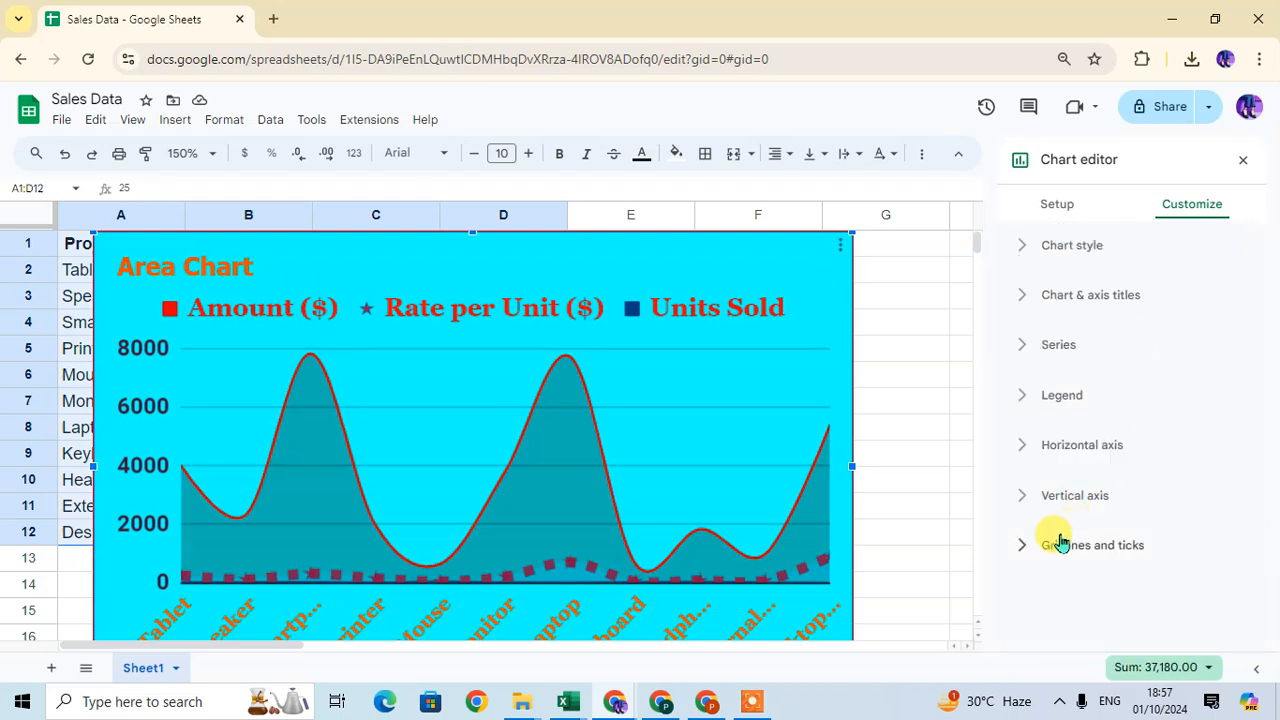
# Review the gridline and tick options for the horizontal axis and return to those for the vertical axis
pyautogui.scroll(-2, 1168, 503)
pyautogui.click(1176, 400)
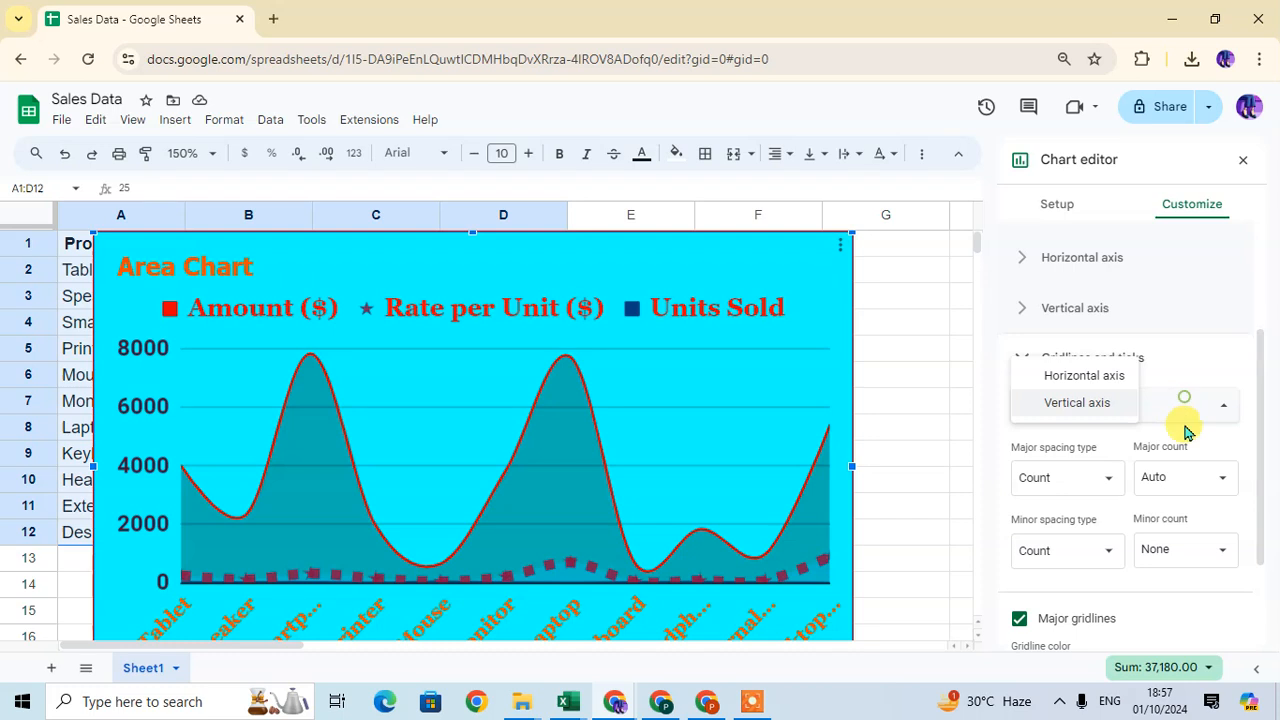
pyautogui.click(1088, 376)
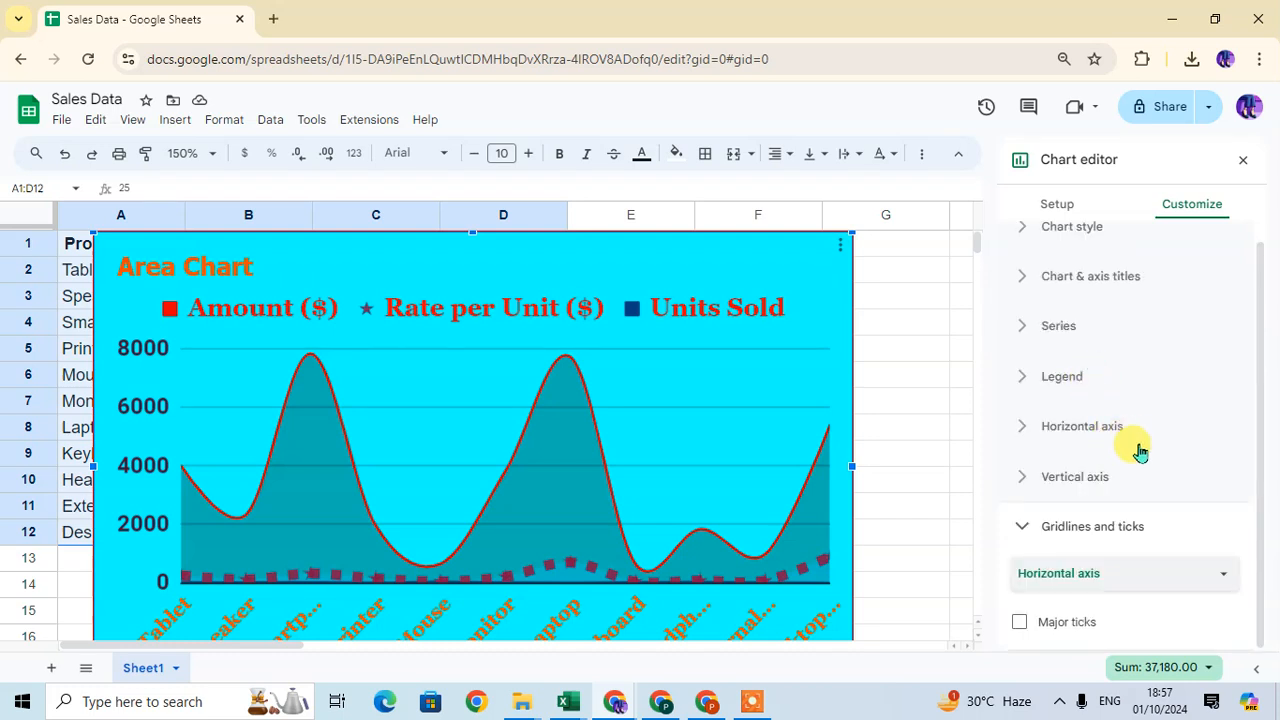
pyautogui.click(1129, 573)
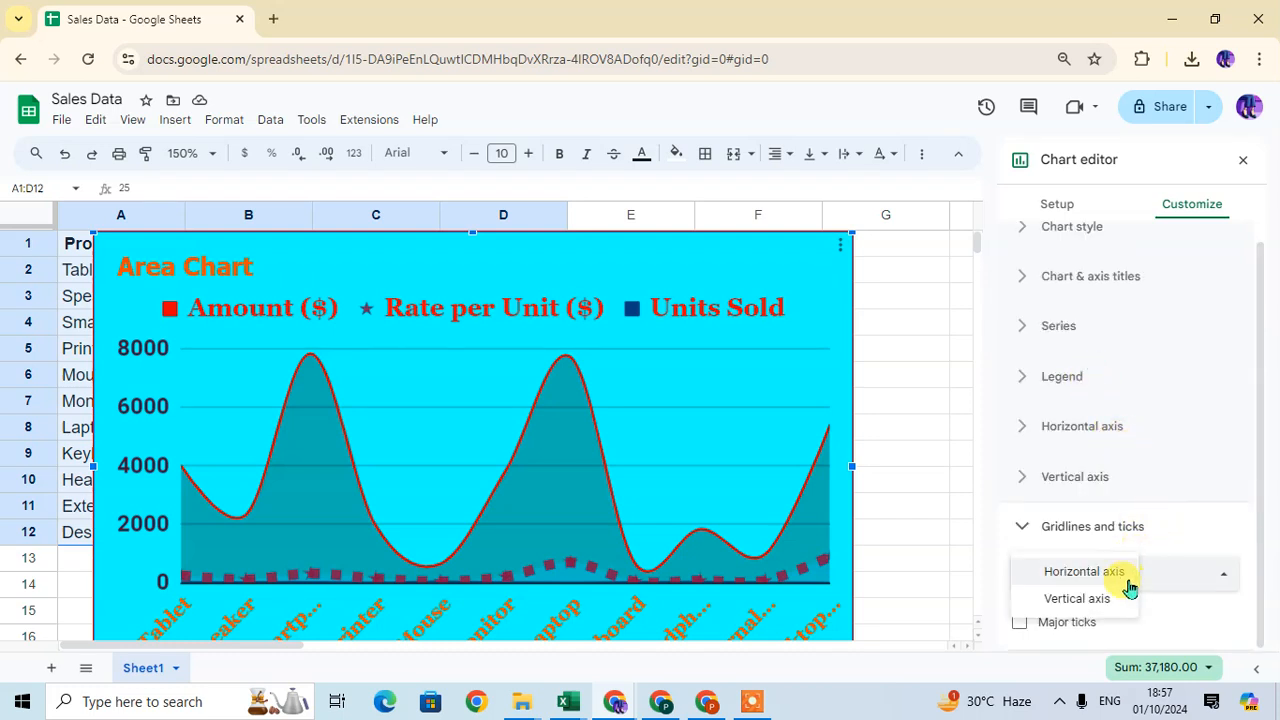
pyautogui.click(1128, 596)
pyautogui.scroll(-2, 1150, 480)
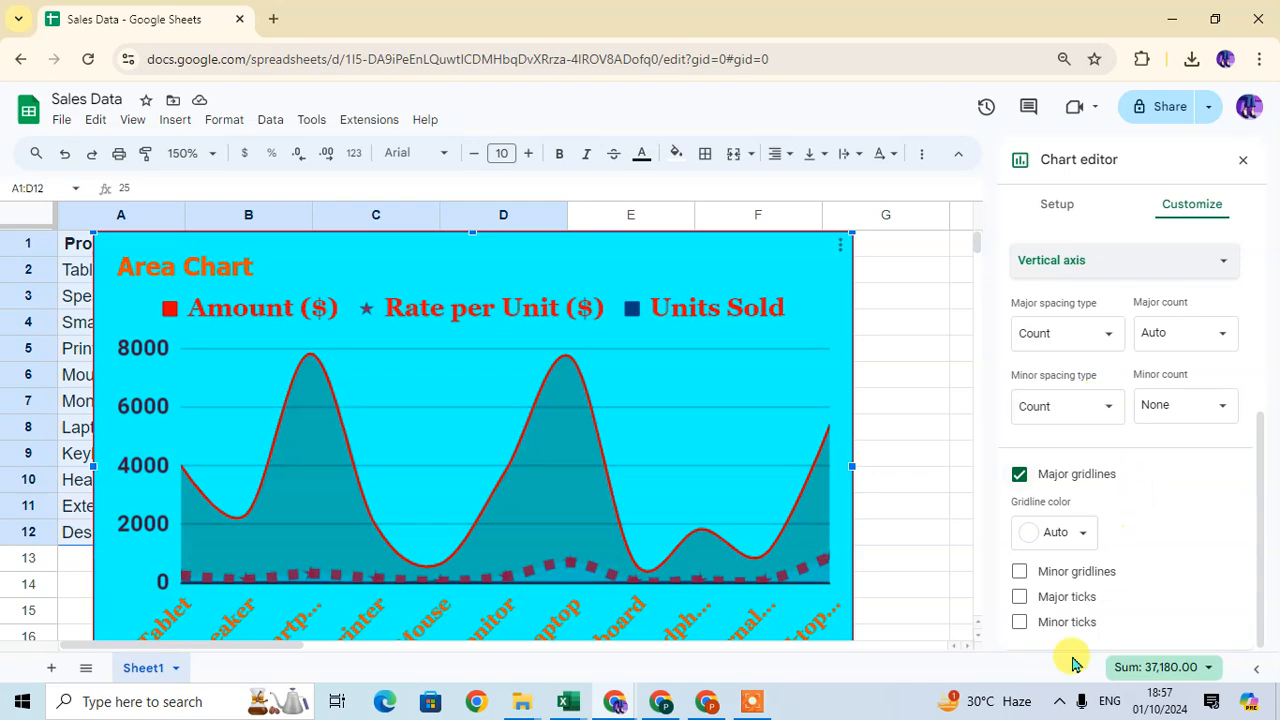
# Turn on minor gridlines for the vertical axis and color the major gridlines dark blue
pyautogui.click(1020, 575)
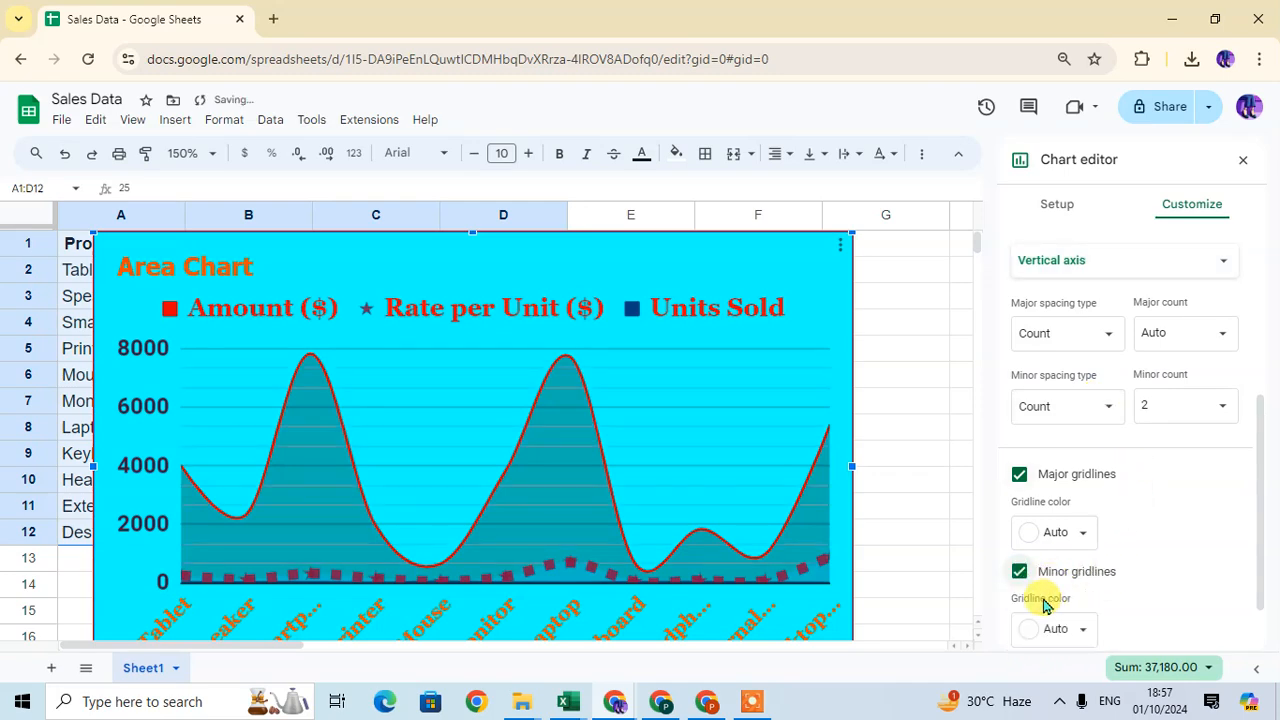
pyautogui.scroll(-1, 1129, 534)
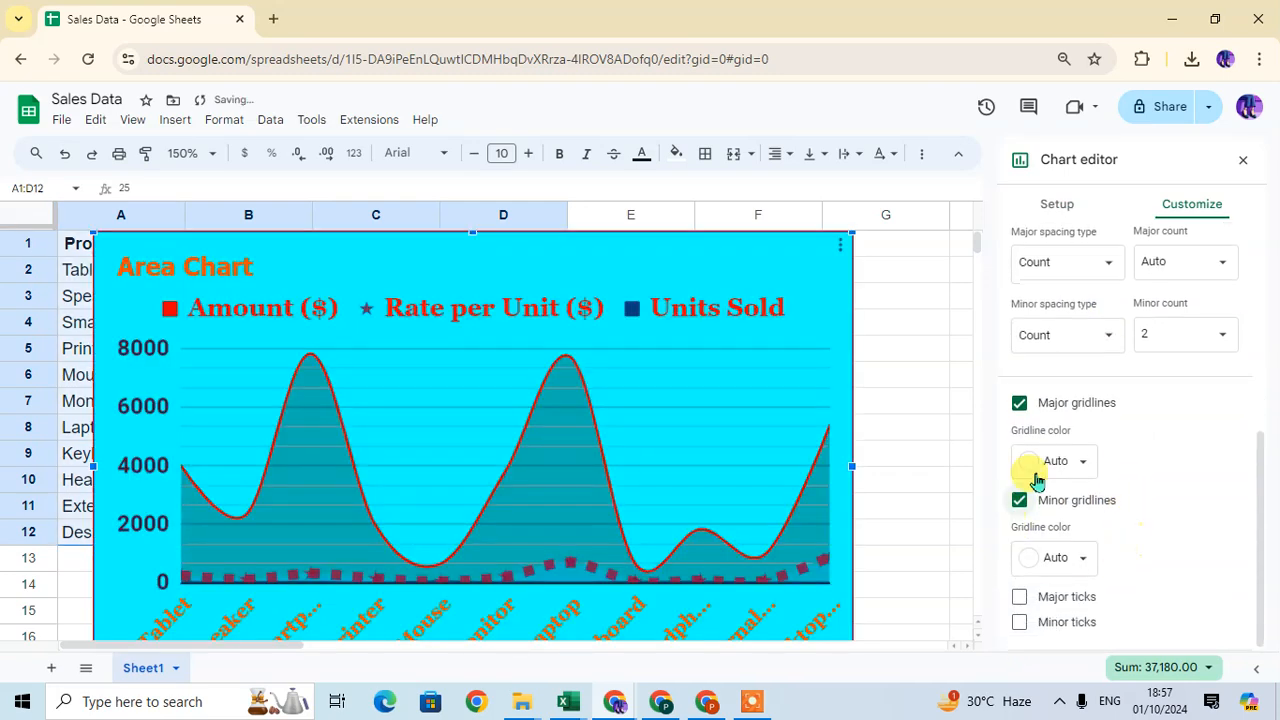
pyautogui.click(1058, 460)
pyautogui.click(1086, 376)
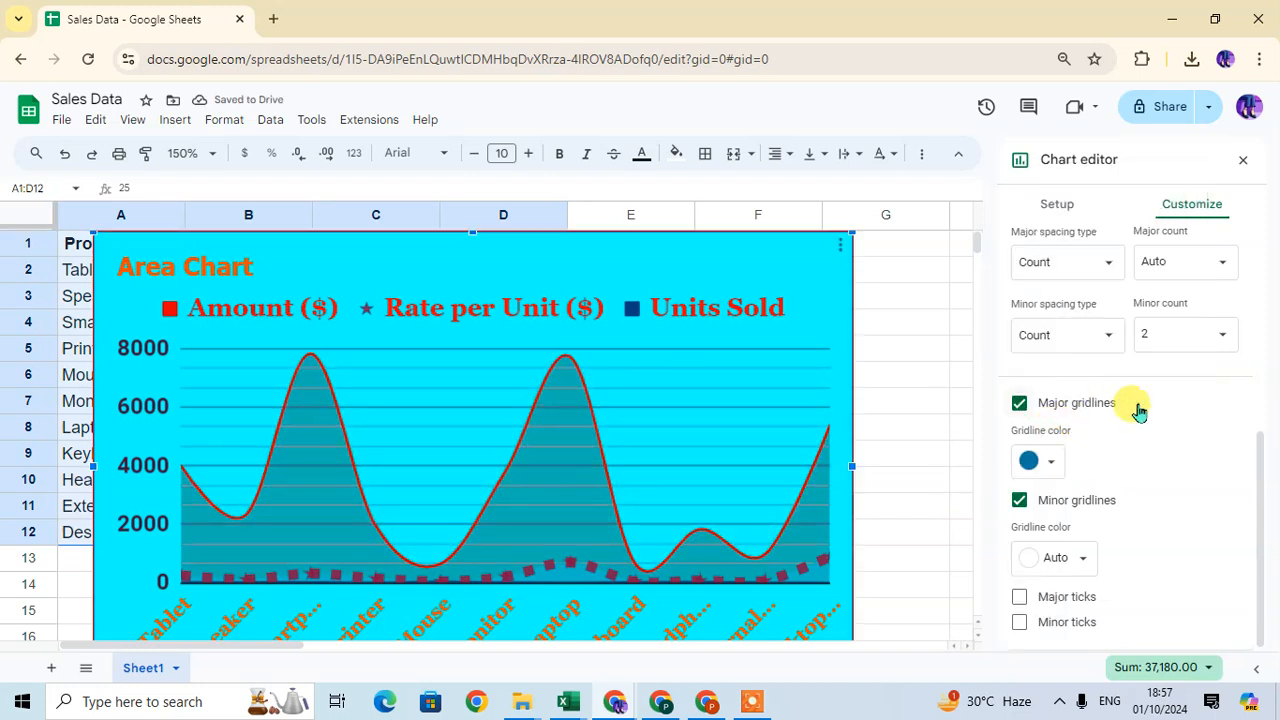
# Color the vertical axis minor gridlines light blue after trying red
pyautogui.click(1055, 558)
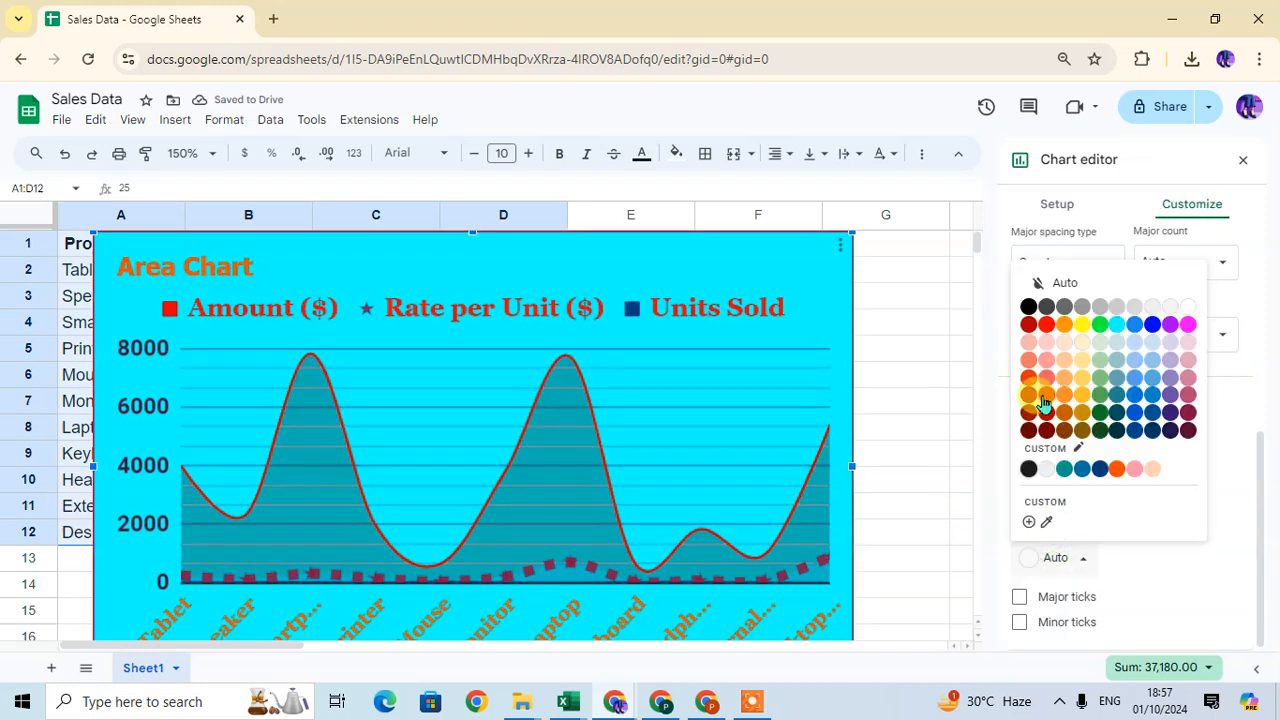
pyautogui.click(1046, 326)
pyautogui.click(1031, 557)
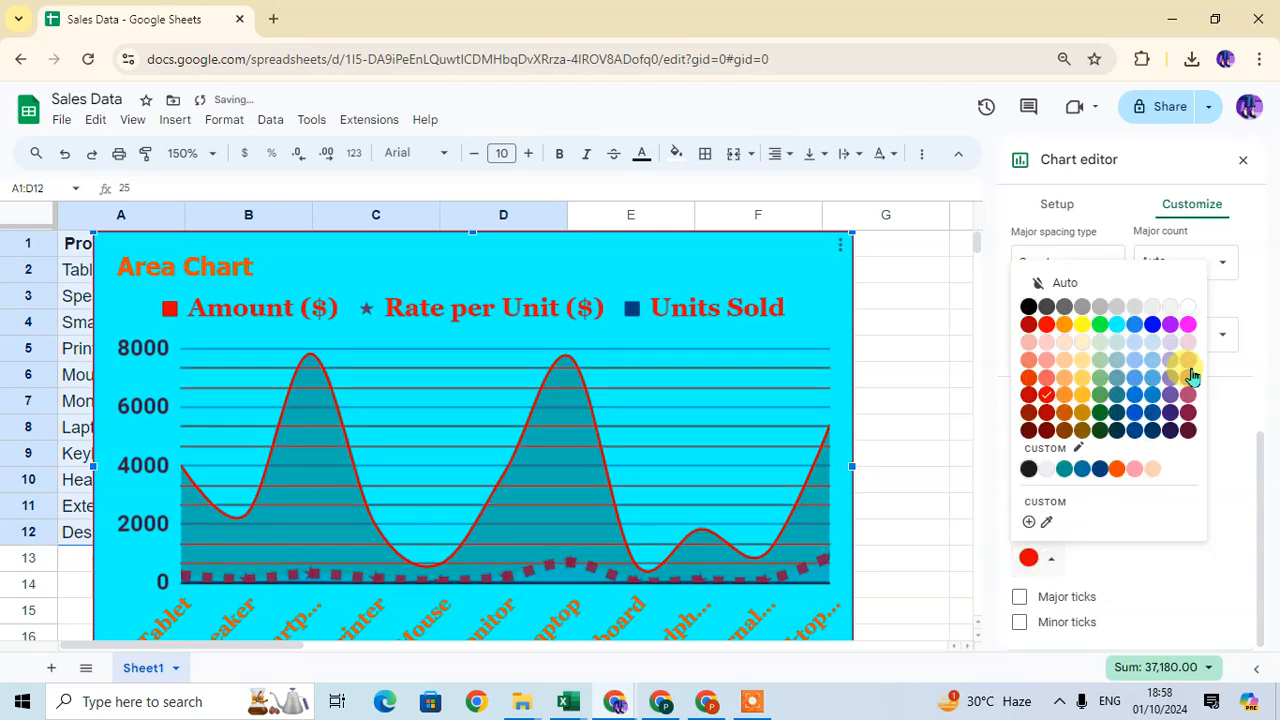
pyautogui.click(1152, 362)
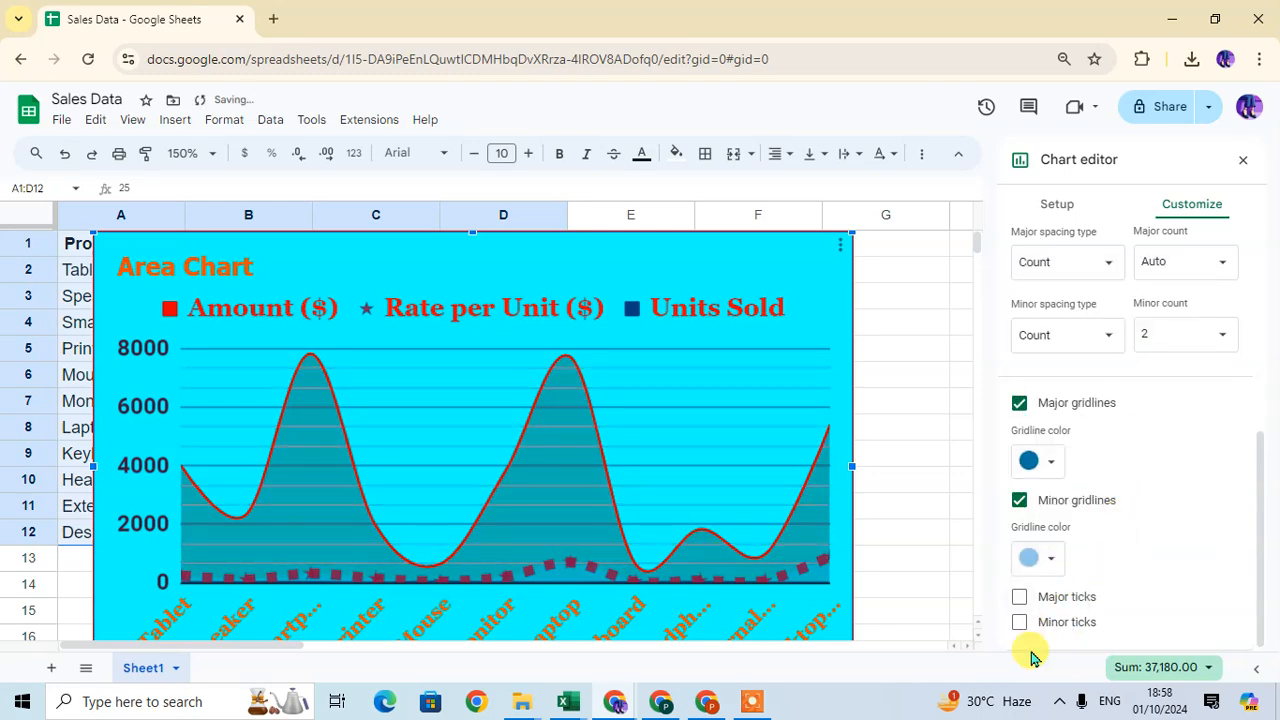
# Turn off both the minor and major gridlines for the vertical axis
pyautogui.click(1020, 500)
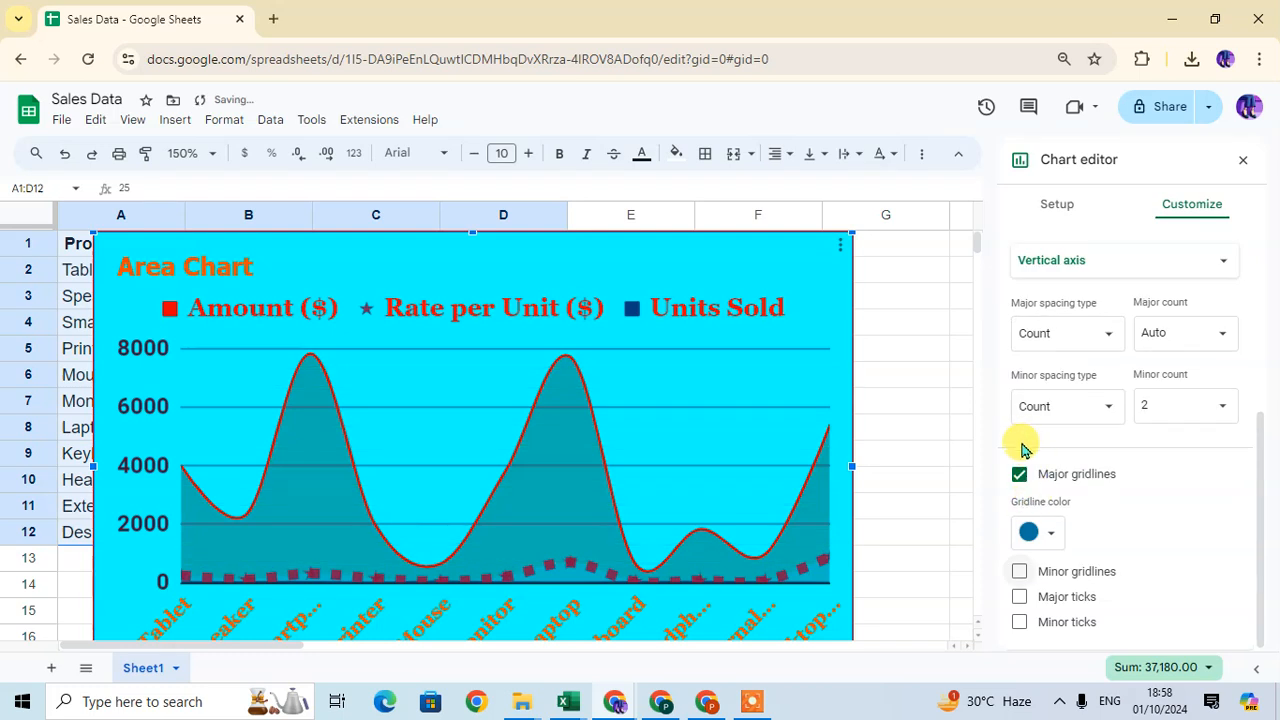
pyautogui.click(1020, 474)
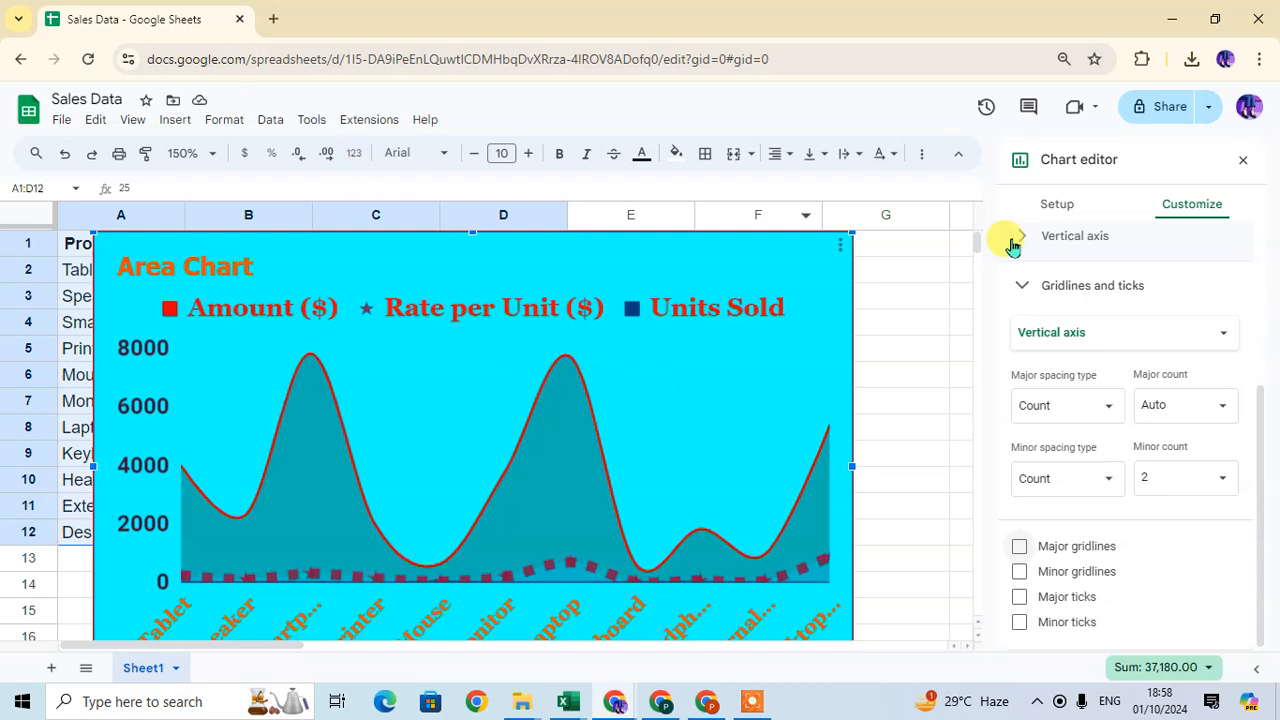
# Close the chart editor and reopen the area chart for editing
pyautogui.click(837, 249)
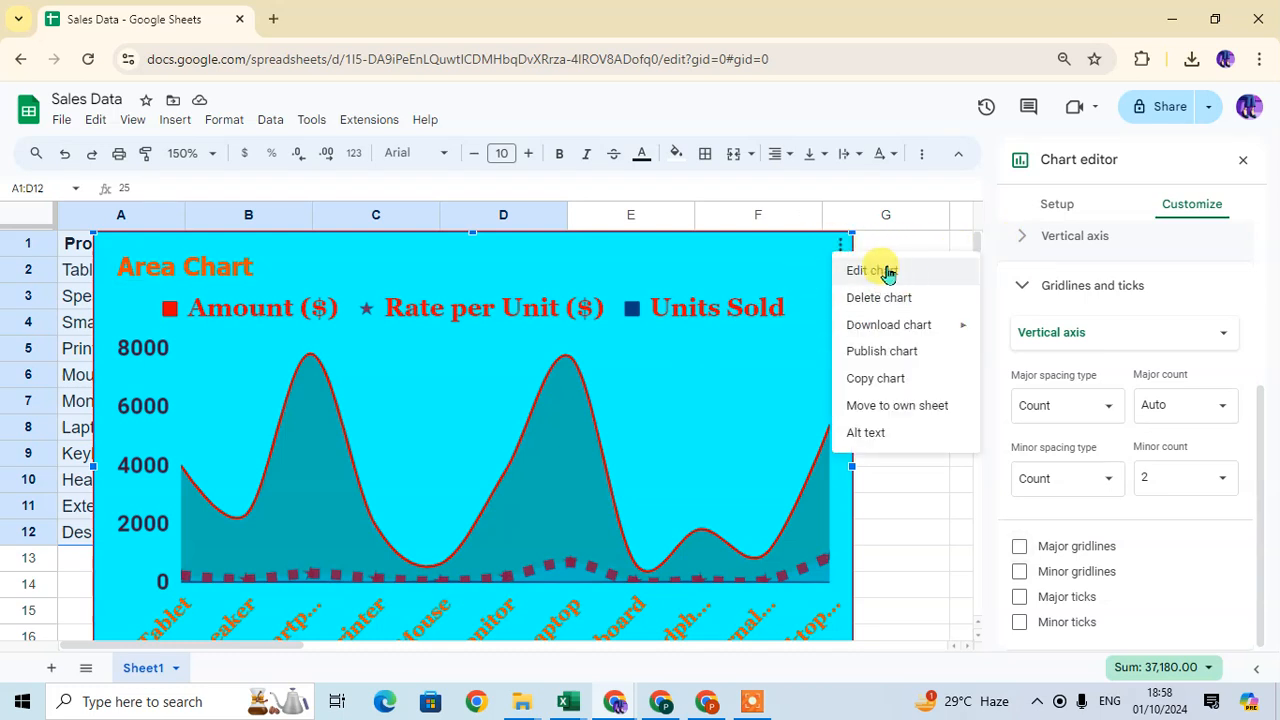
pyautogui.click(1243, 164)
pyautogui.click(1243, 164)
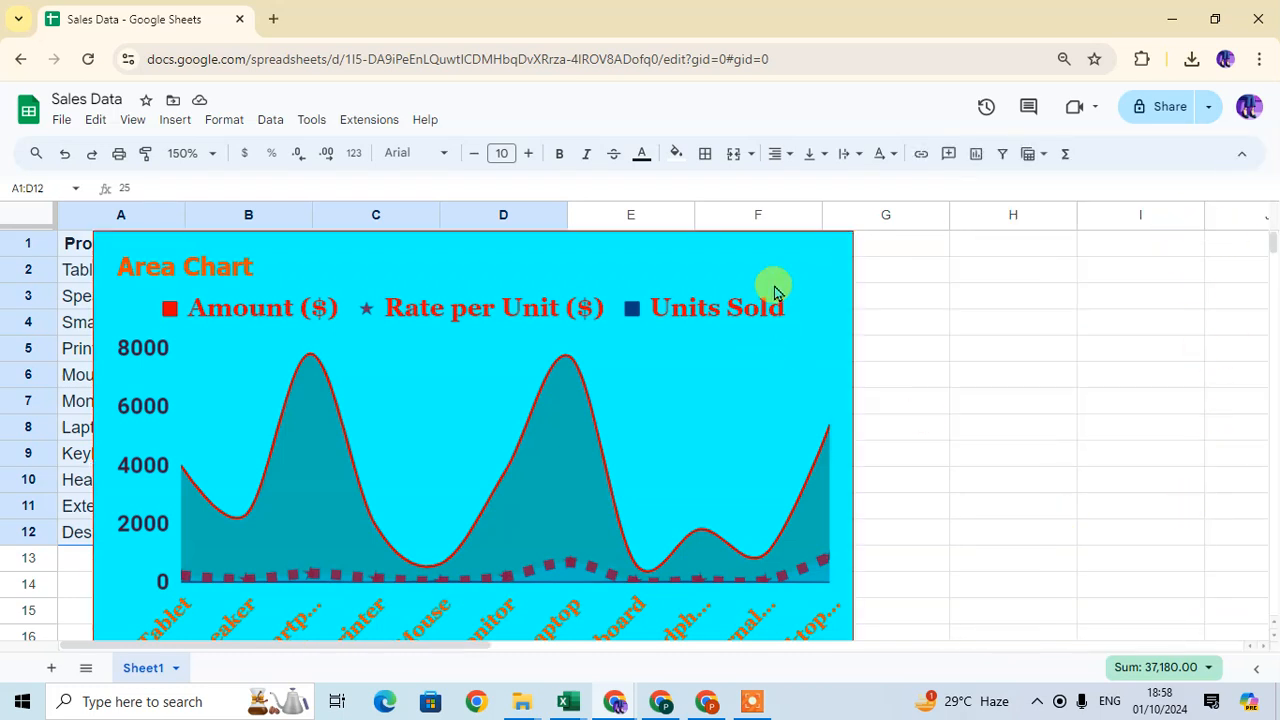
pyautogui.click(841, 248)
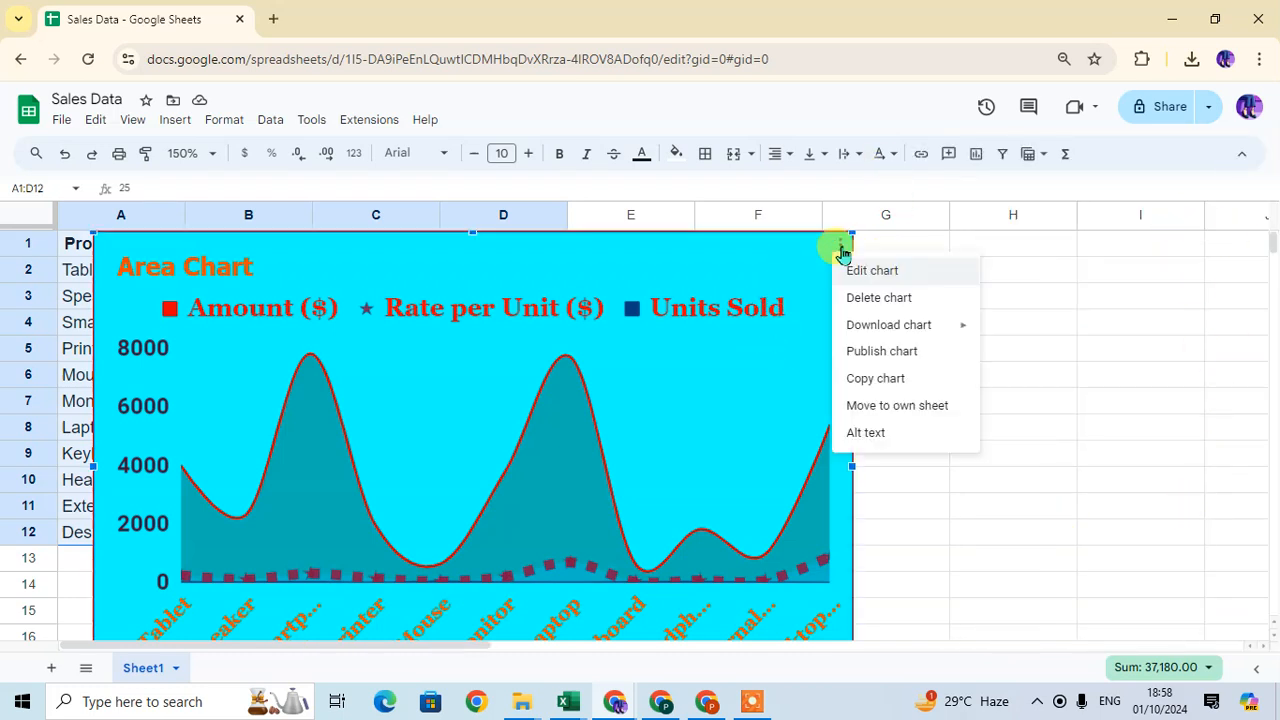
pyautogui.click(871, 272)
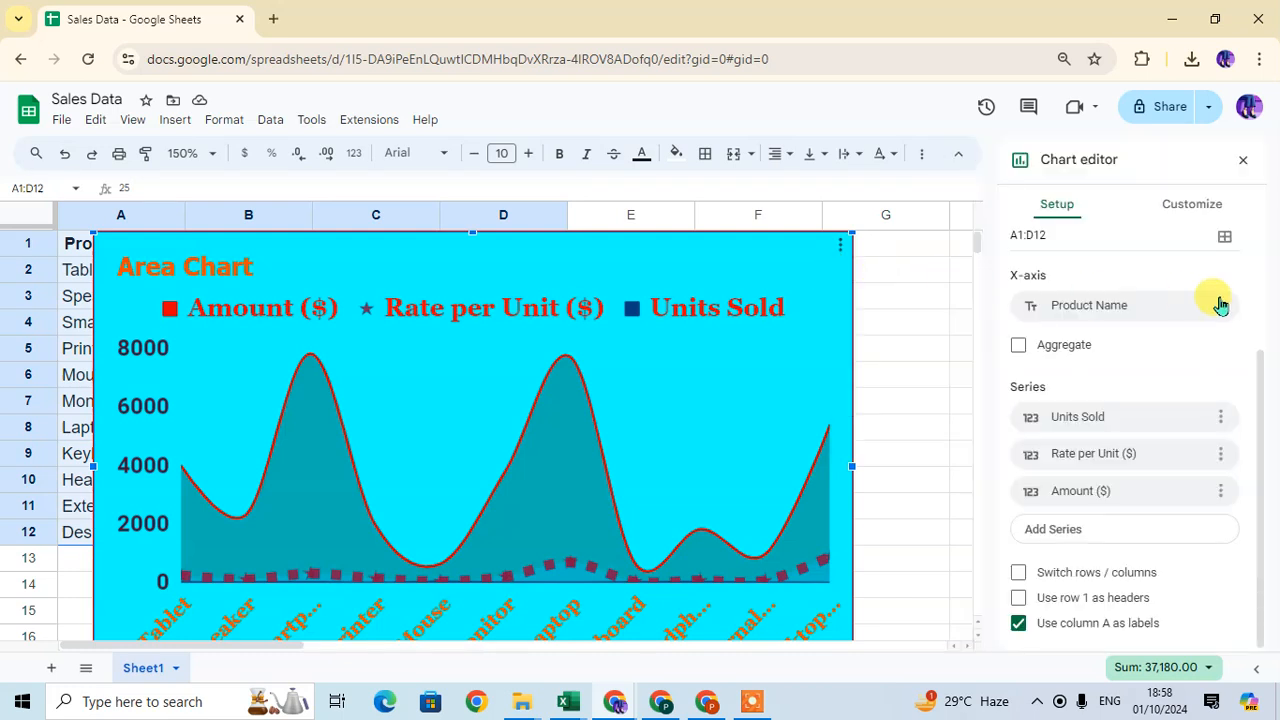
# Move the area chart to its own sheet
pyautogui.click(841, 248)
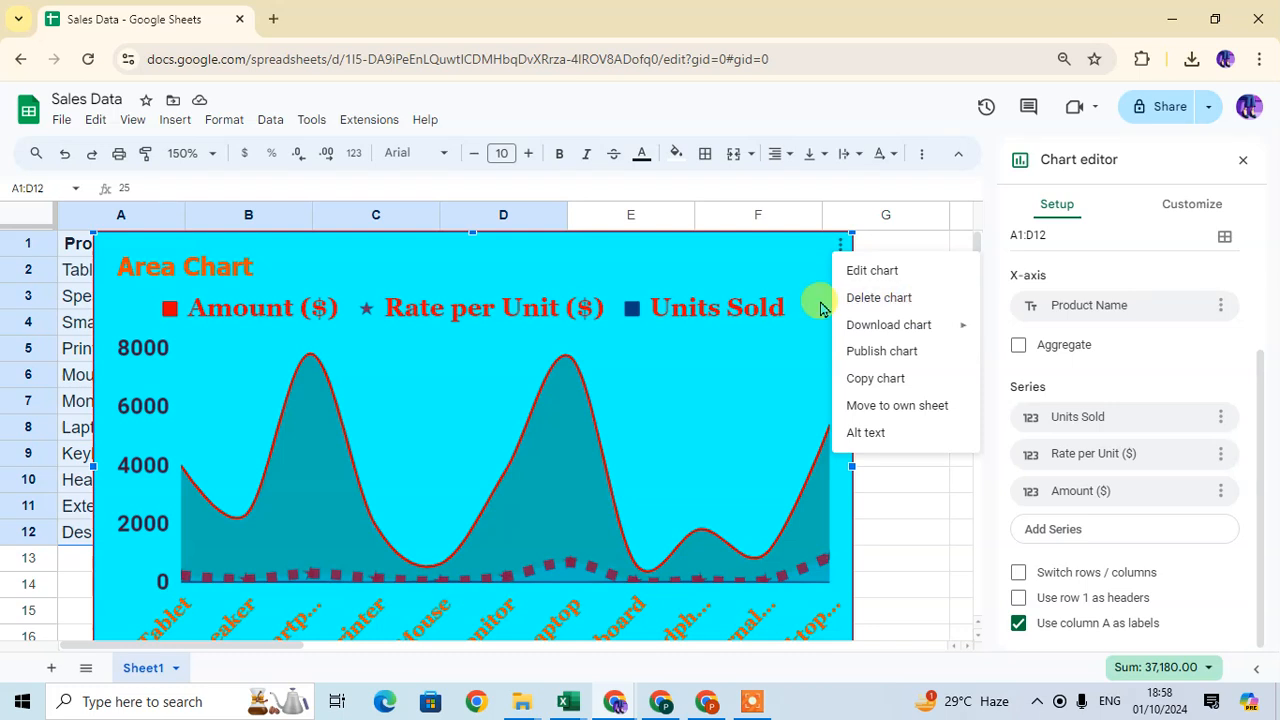
pyautogui.click(960, 408)
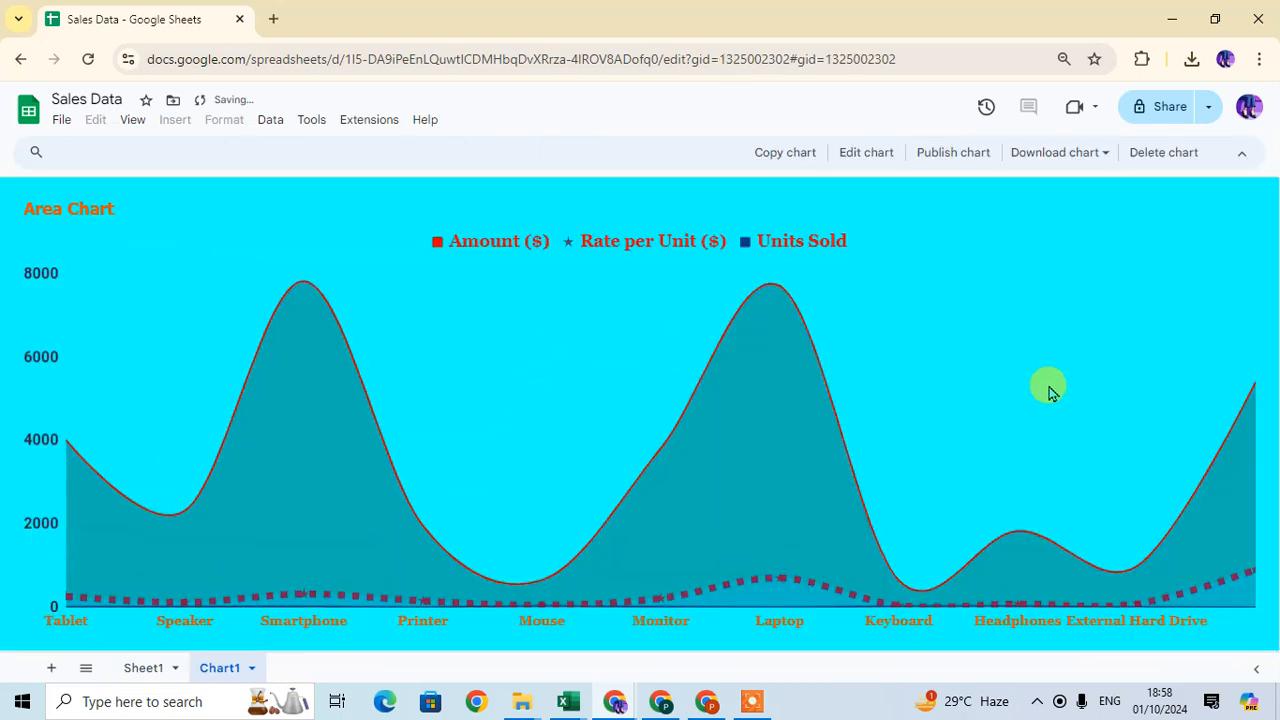